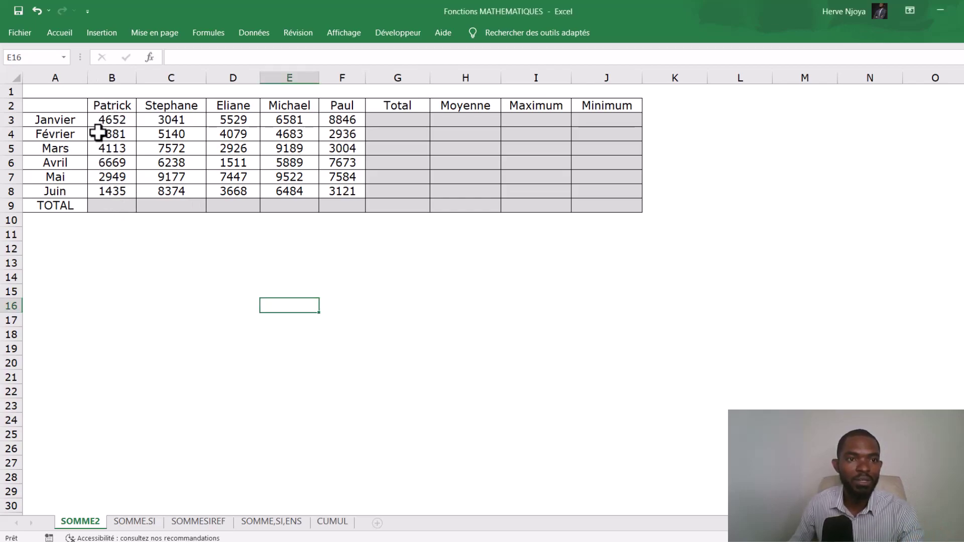
# Examine the table layout: name headers, months, the TOTAL row and the empty Total, Moyenne, Maximum and Minimum columns.
pyautogui.moveTo(107, 103); pyautogui.dragTo(332, 102)
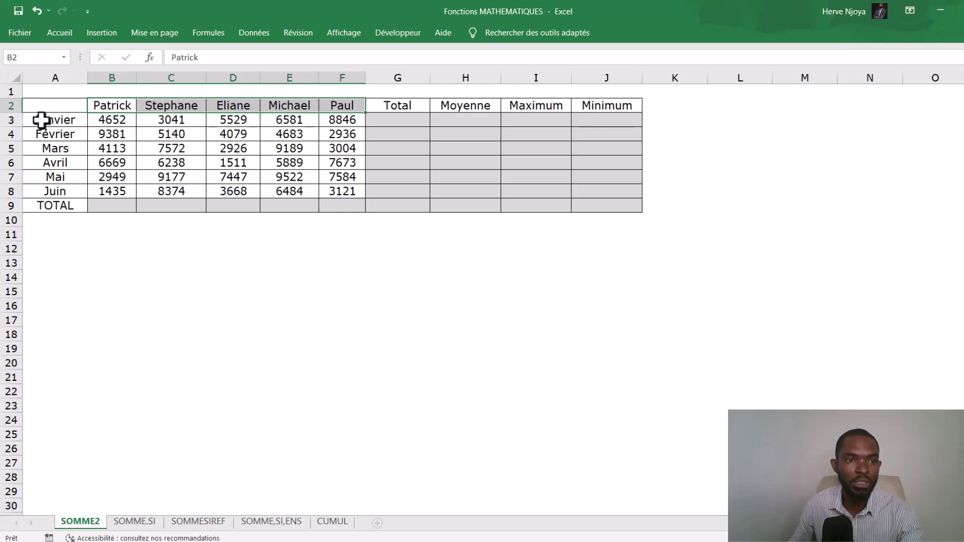
pyautogui.moveTo(41, 121); pyautogui.dragTo(52, 187)
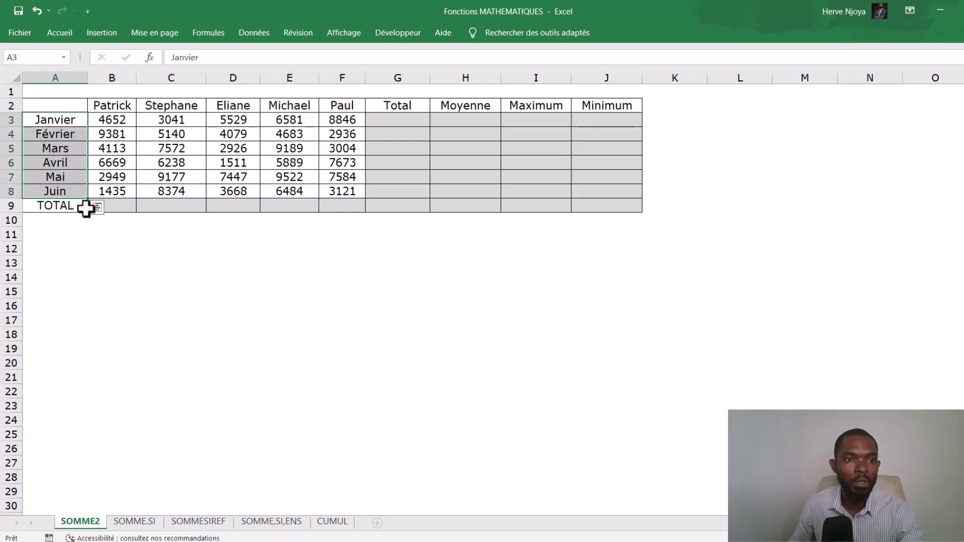
pyautogui.click(114, 206)
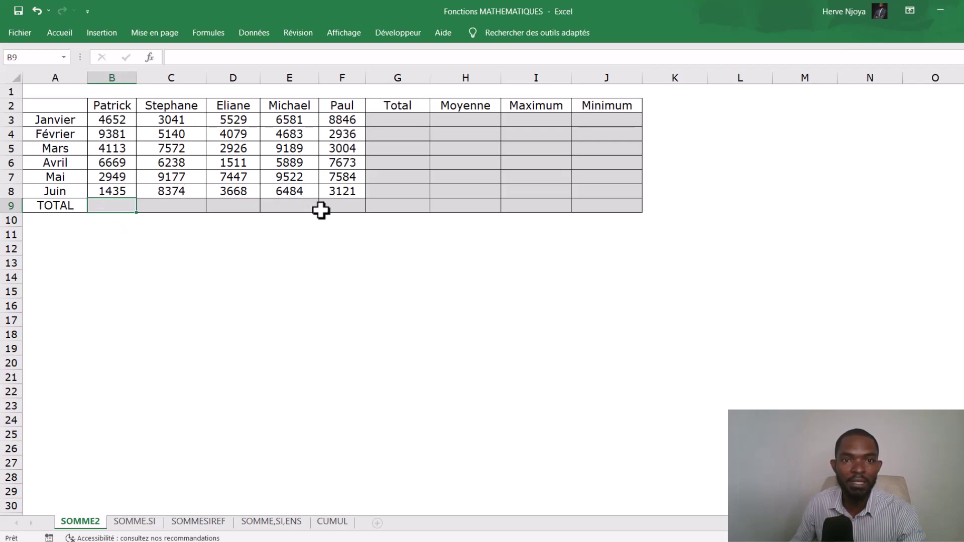
pyautogui.moveTo(390, 124); pyautogui.dragTo(390, 201)
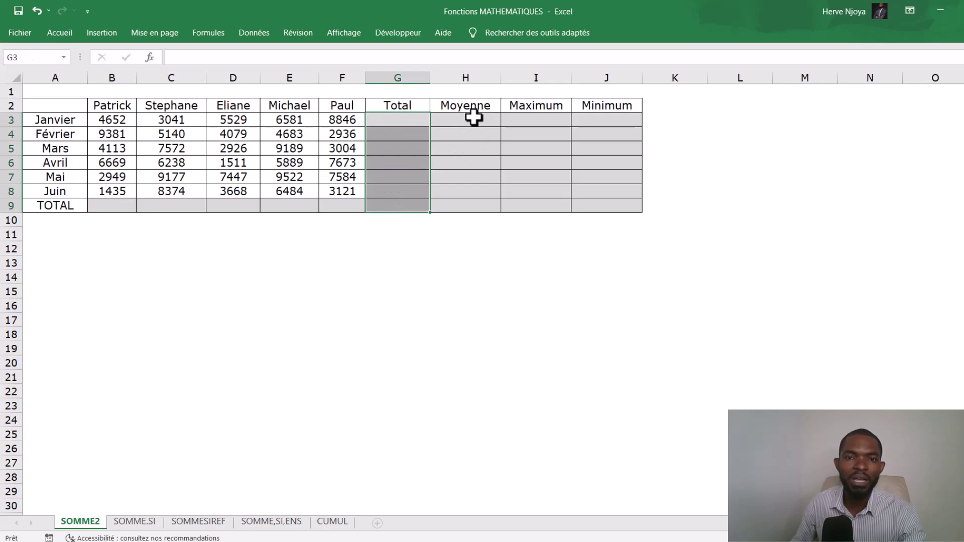
pyautogui.moveTo(472, 122); pyautogui.dragTo(476, 195)
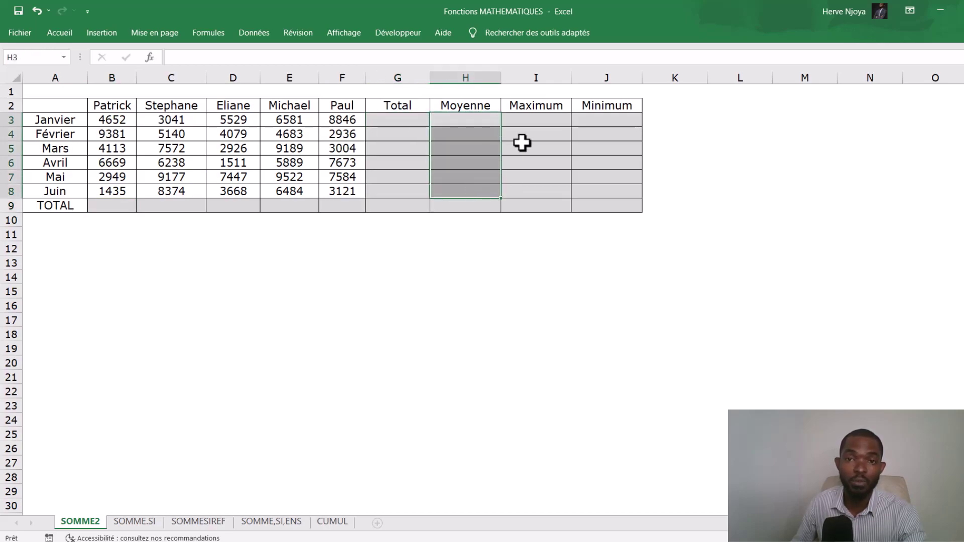
pyautogui.moveTo(529, 119); pyautogui.dragTo(533, 187)
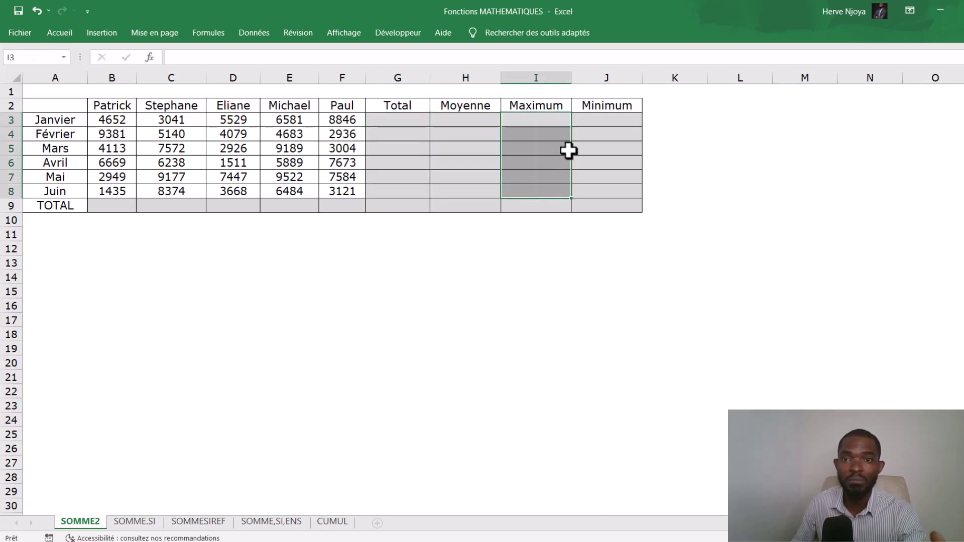
pyautogui.moveTo(588, 118); pyautogui.dragTo(604, 188)
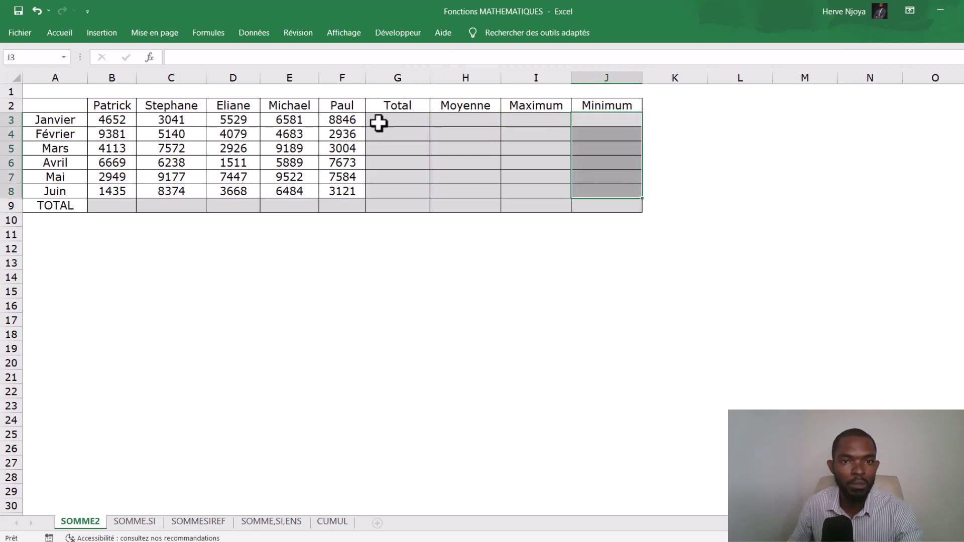
# Enter =SOMME(B3:B8) in B9 and copy the formula across the TOTAL row to F9.
pyautogui.click(106, 202)
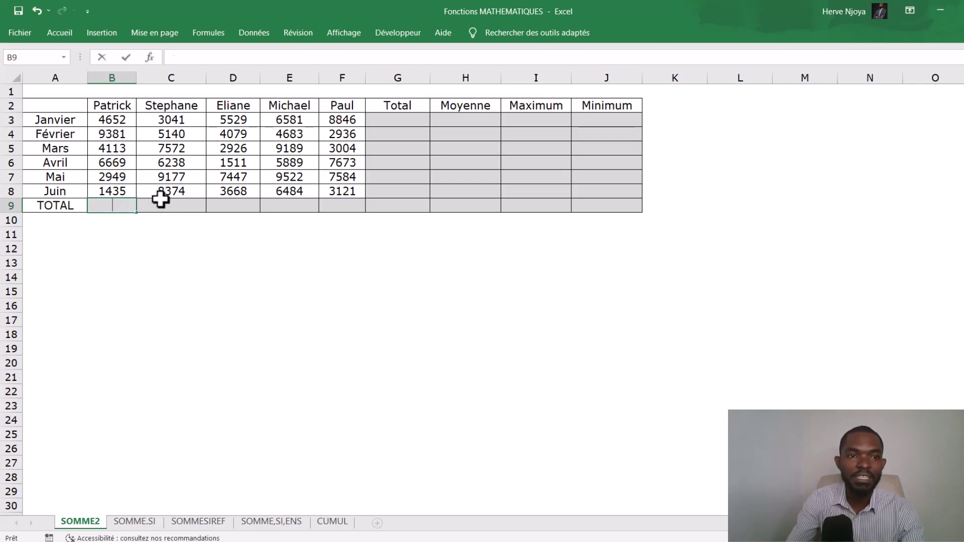
pyautogui.write('+somm')
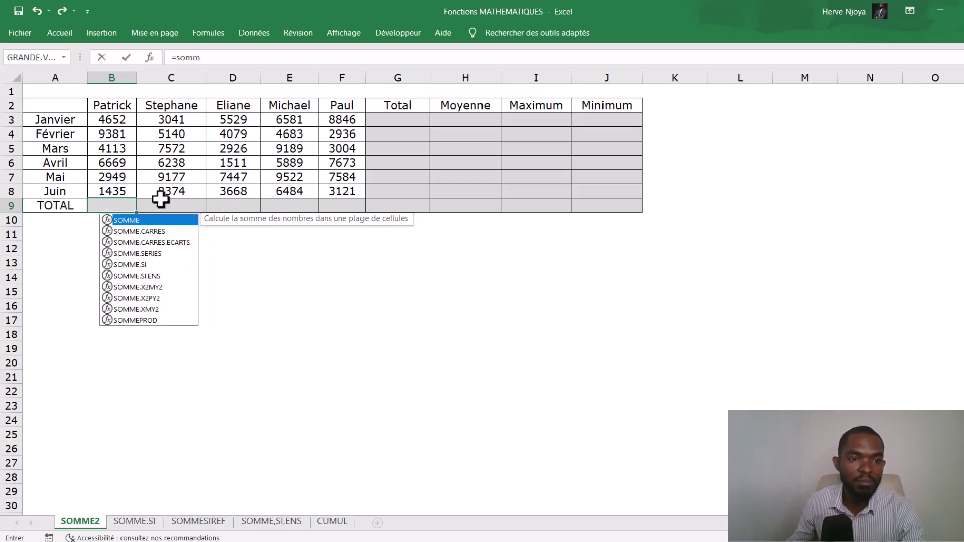
pyautogui.press('Tab')
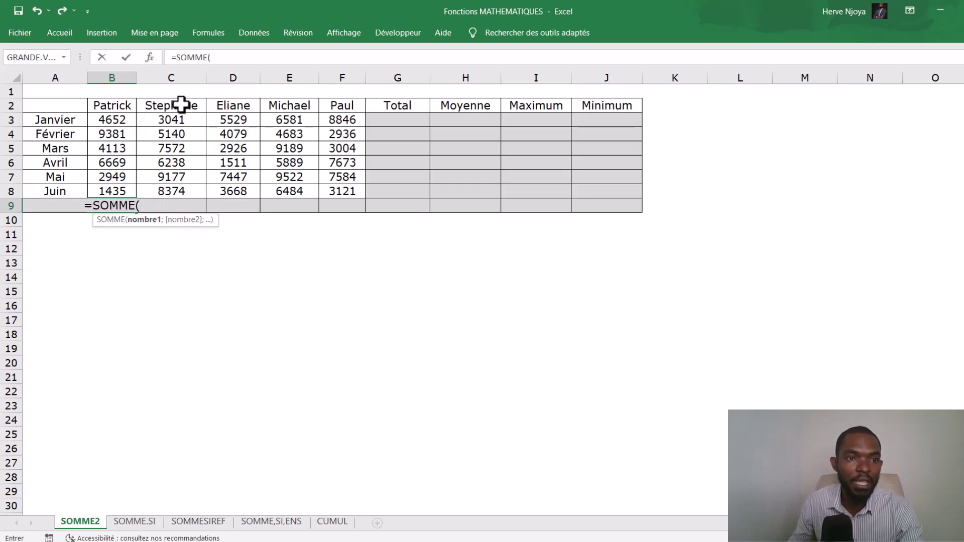
pyautogui.moveTo(106, 121); pyautogui.dragTo(106, 192)
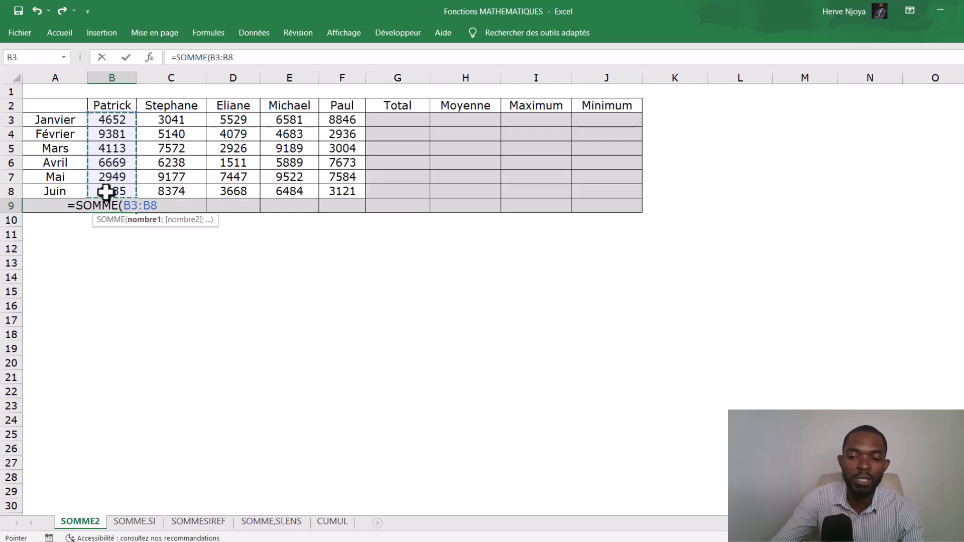
pyautogui.write(')')
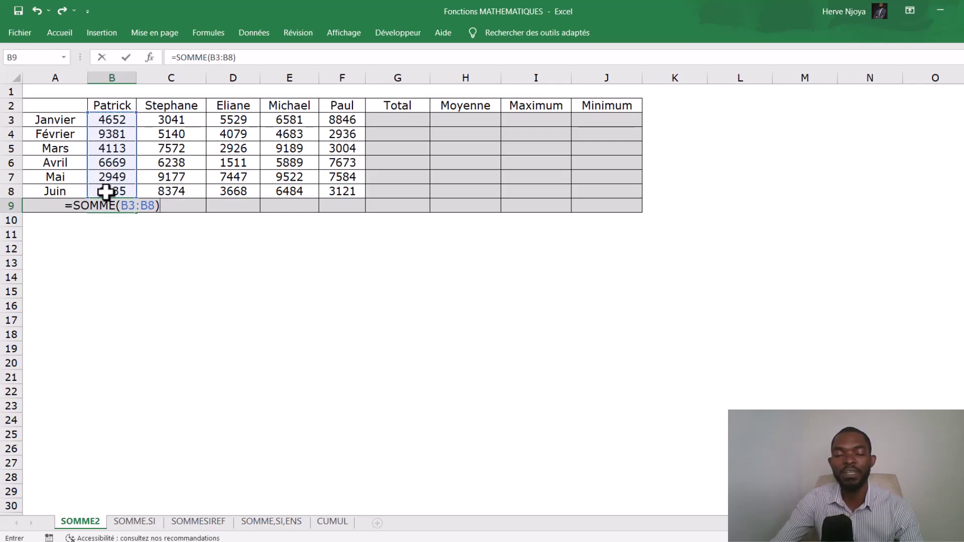
pyautogui.press('Return')
pyautogui.click(118, 205)
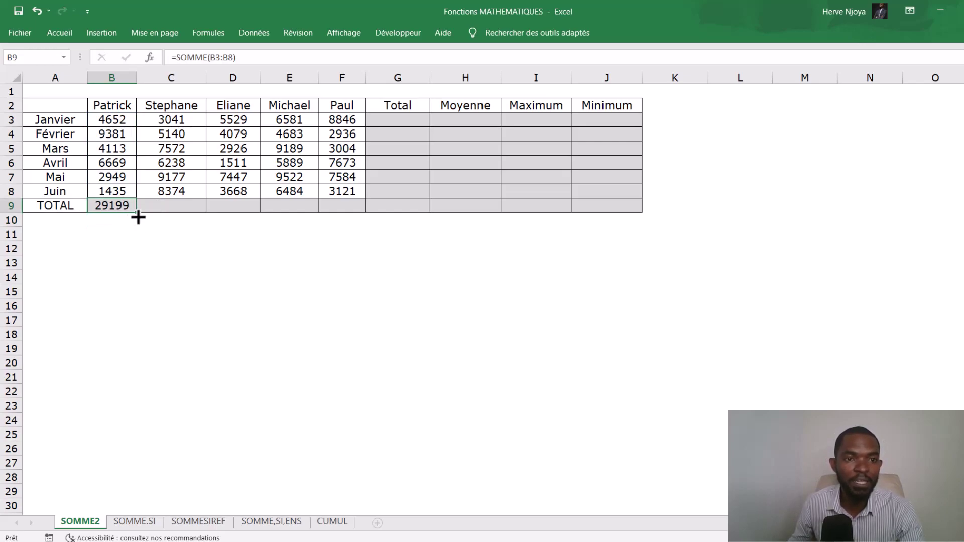
pyautogui.moveTo(135, 217); pyautogui.dragTo(364, 228)
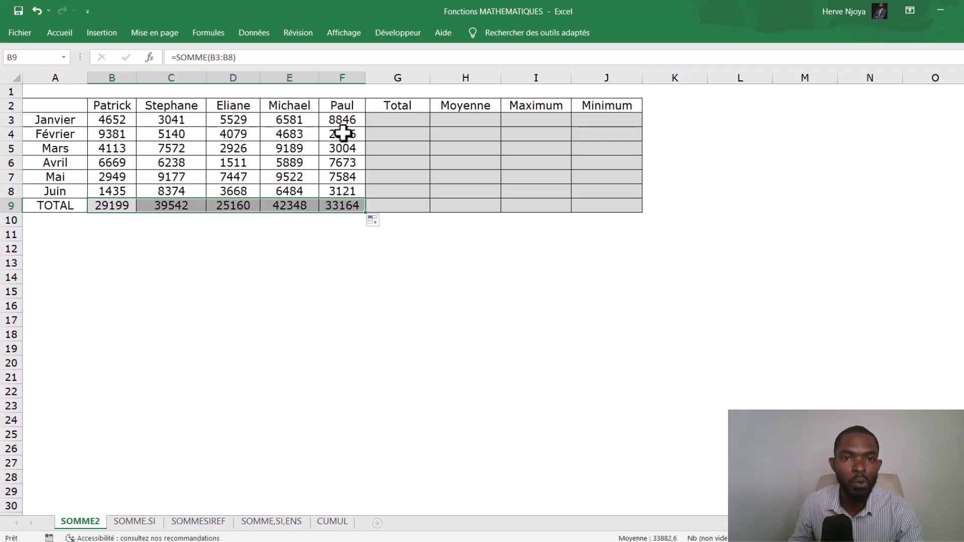
# Fill the Total column G3:G9 with automatic sums of each row.
pyautogui.moveTo(396, 121); pyautogui.dragTo(377, 205)
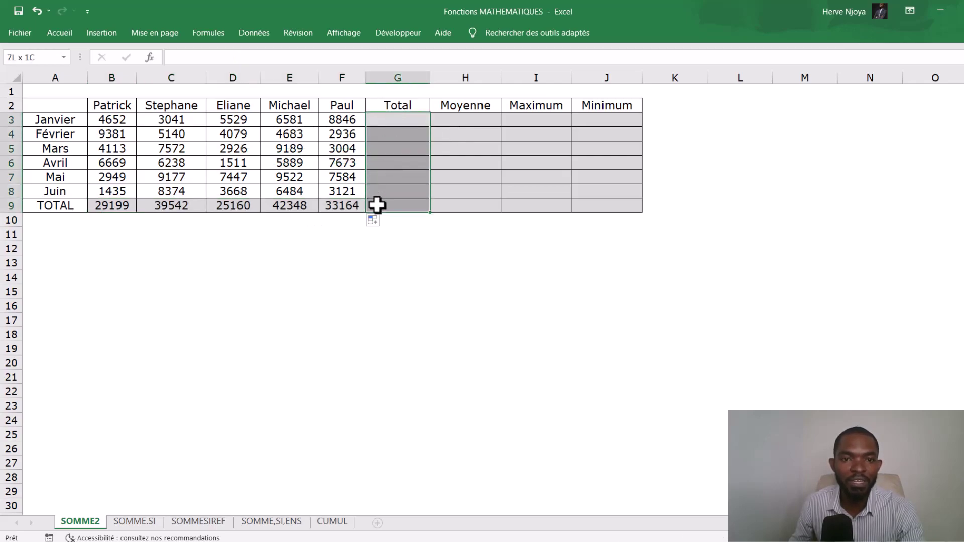
pyautogui.click(383, 116)
pyautogui.moveTo(383, 116); pyautogui.dragTo(374, 205)
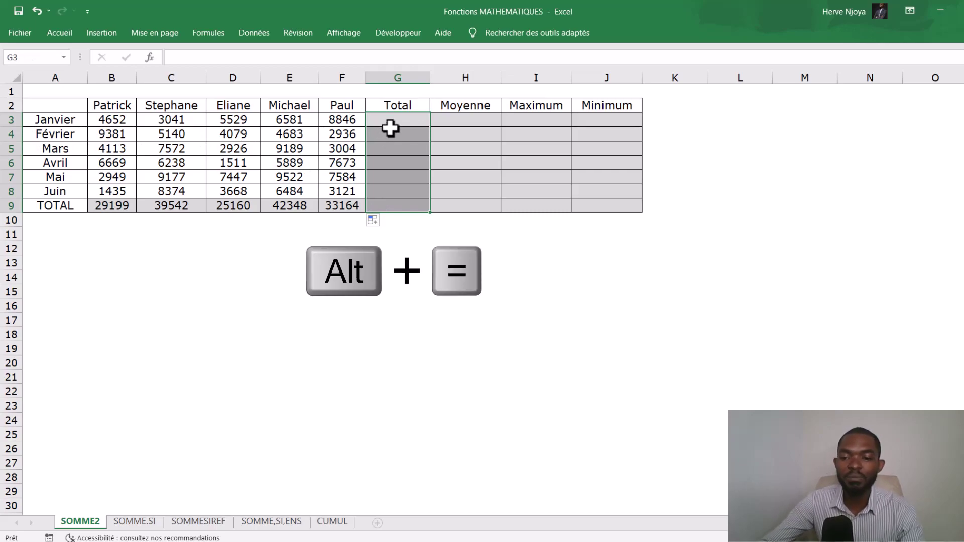
pyautogui.hotkey('alt', '=')
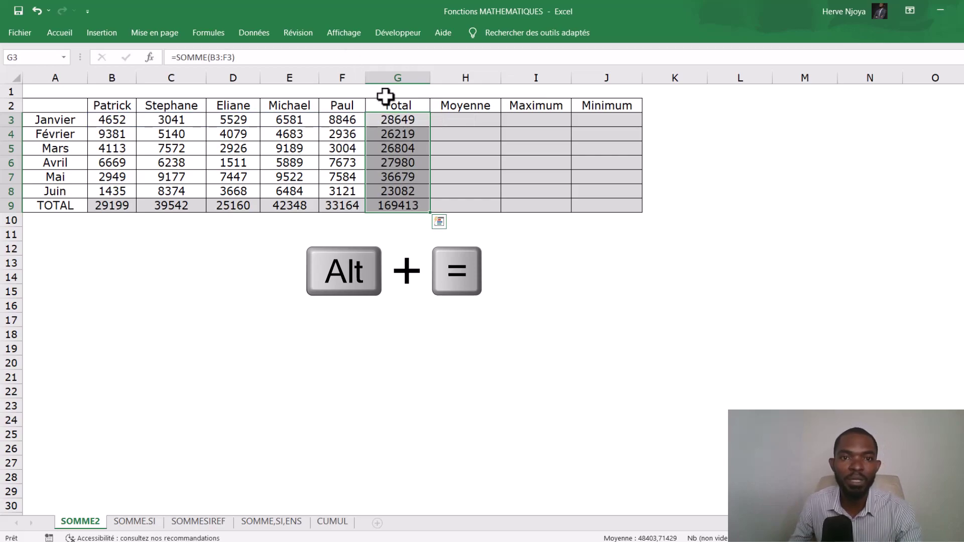
# Inspect the cell ranges used by the sum formulas in G3 and G9.
pyautogui.click(387, 121)
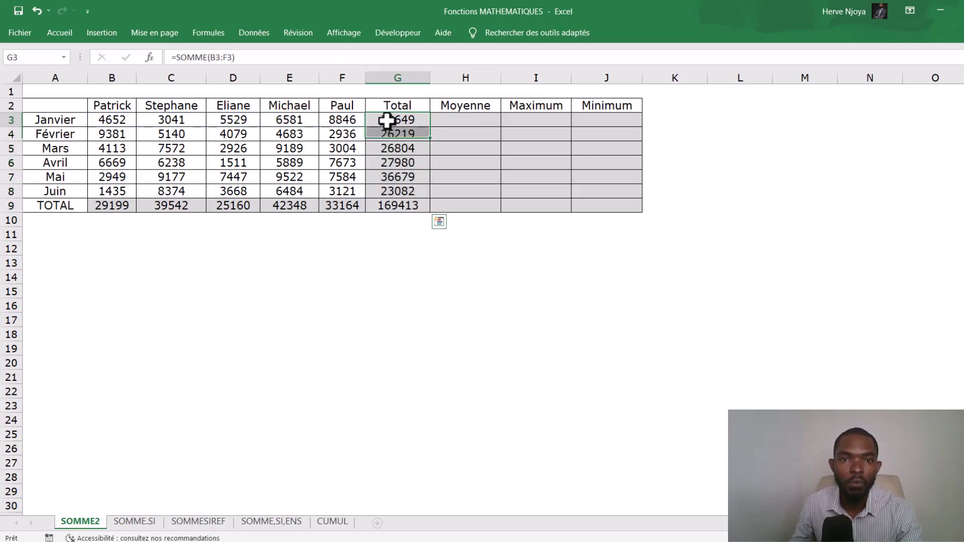
pyautogui.click(223, 57)
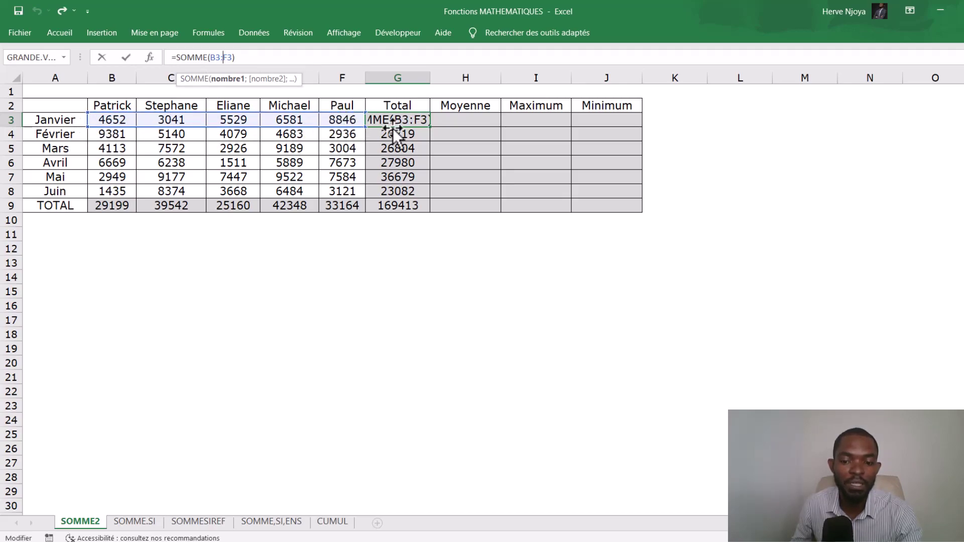
pyautogui.press('Return')
pyautogui.click(410, 203)
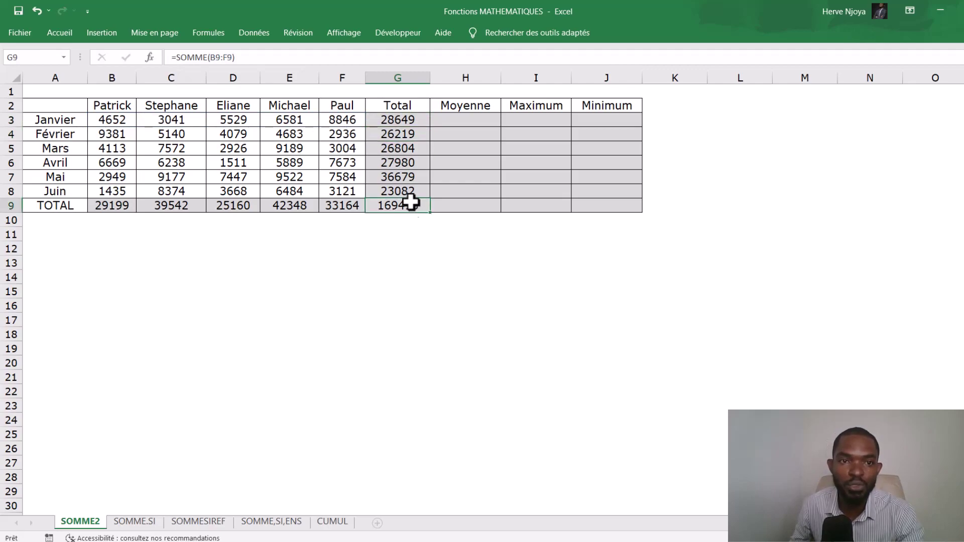
pyautogui.click(215, 57)
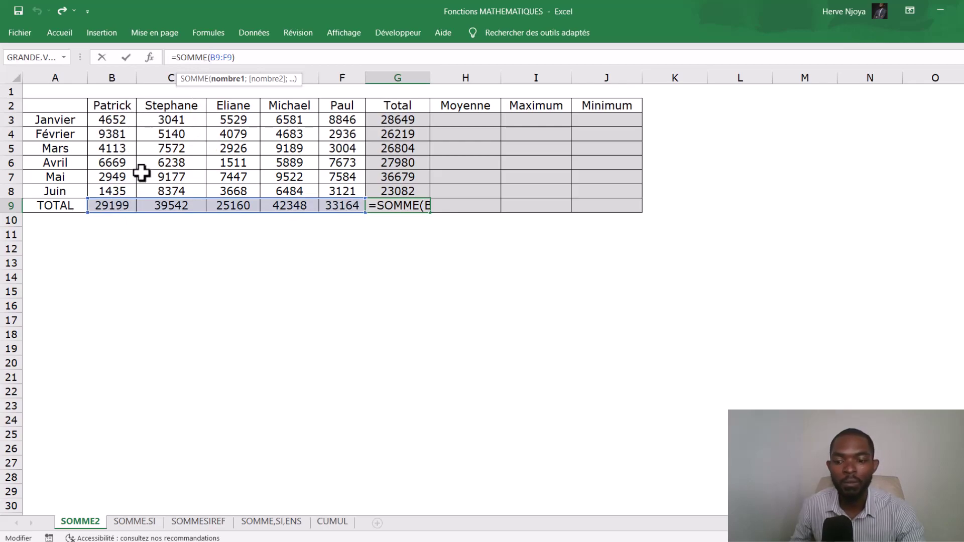
pyautogui.press('Return')
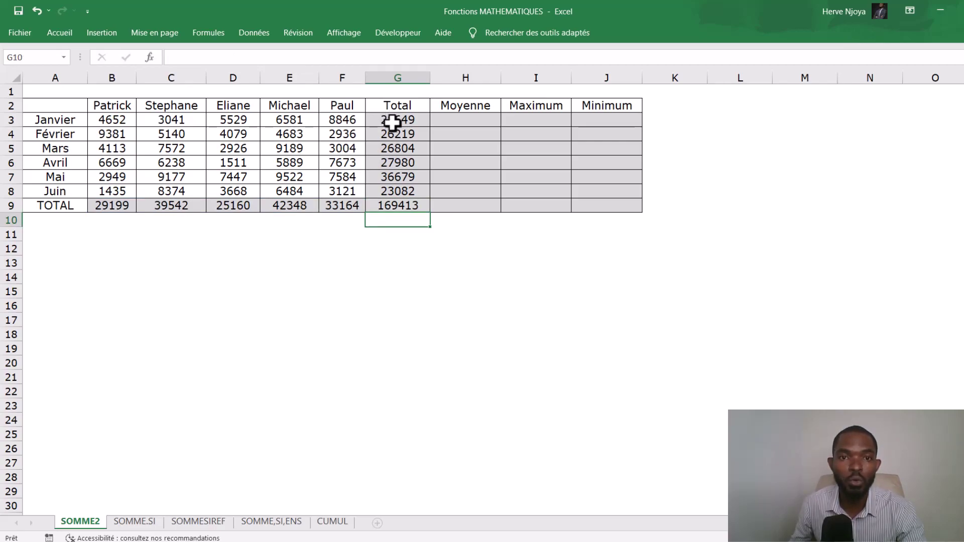
# Clear the TOTAL row cells B9:G9 and refill them using the Somme automatique function.
pyautogui.moveTo(121, 202); pyautogui.dragTo(397, 205)
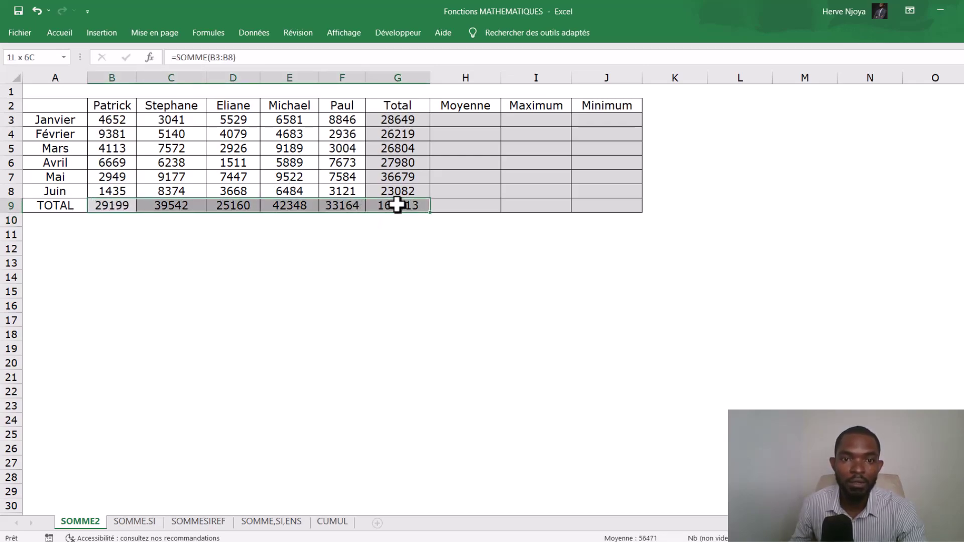
pyautogui.press('Delete')
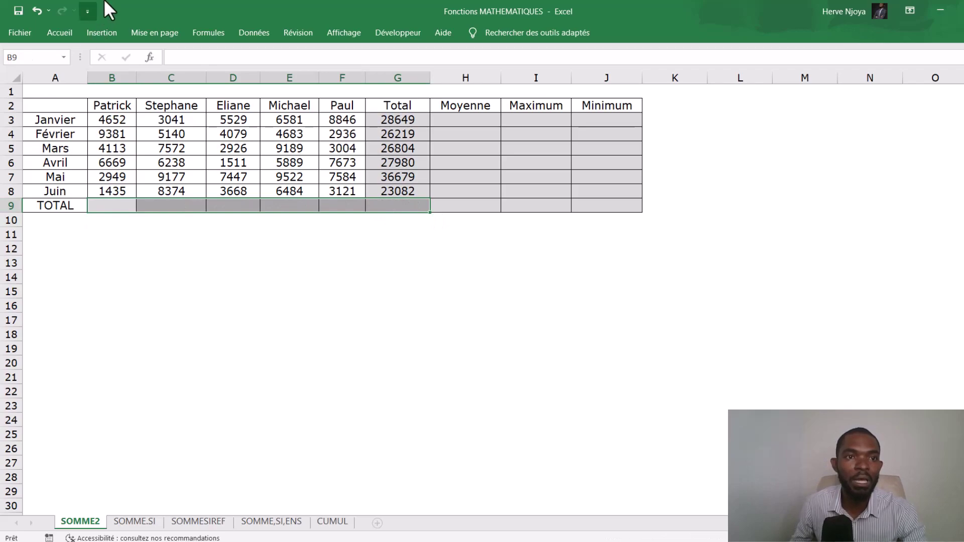
pyautogui.click(212, 31)
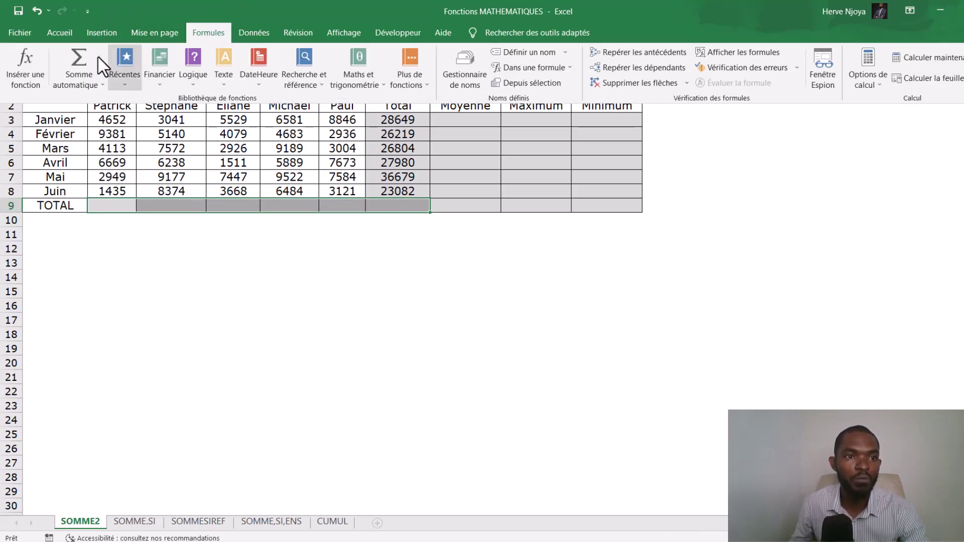
pyautogui.click(78, 60)
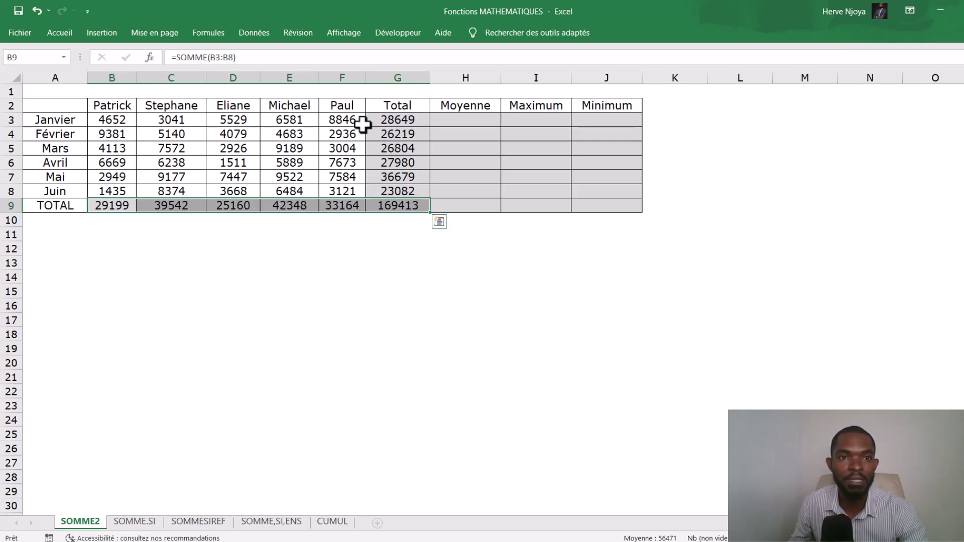
pyautogui.click(205, 34)
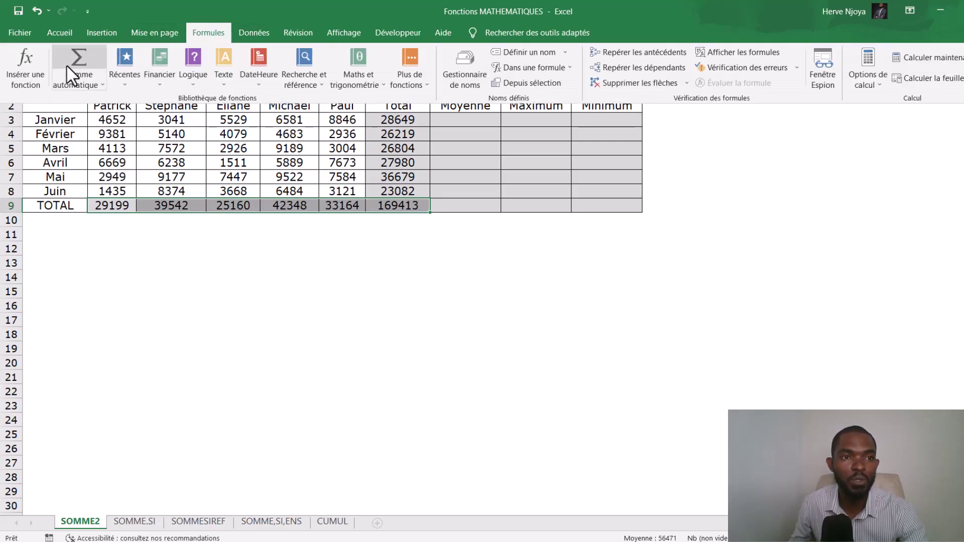
pyautogui.click(428, 133)
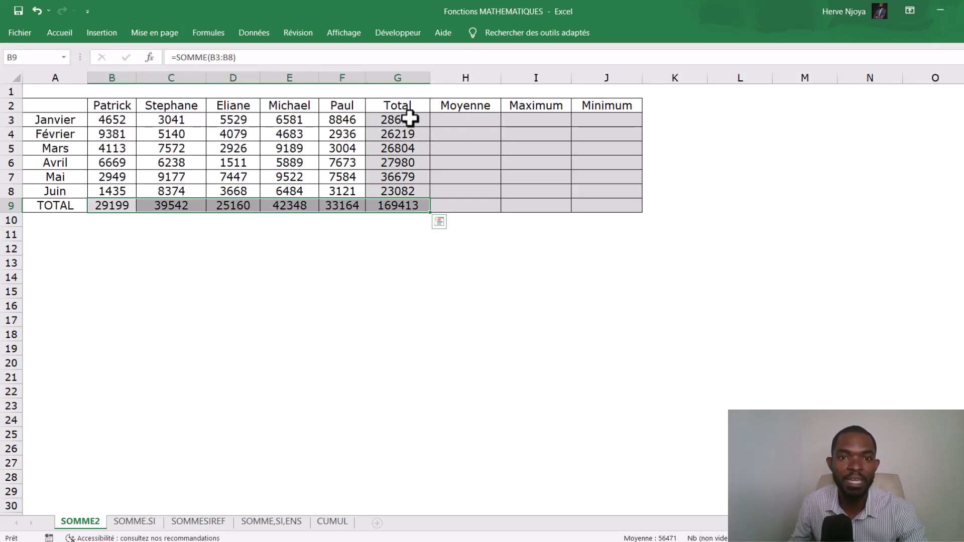
# Enter =MOYENNE(B3:F3) in H3 and copy the formula down the Moyenne column to H9.
pyautogui.click(457, 121)
pyautogui.write('=')
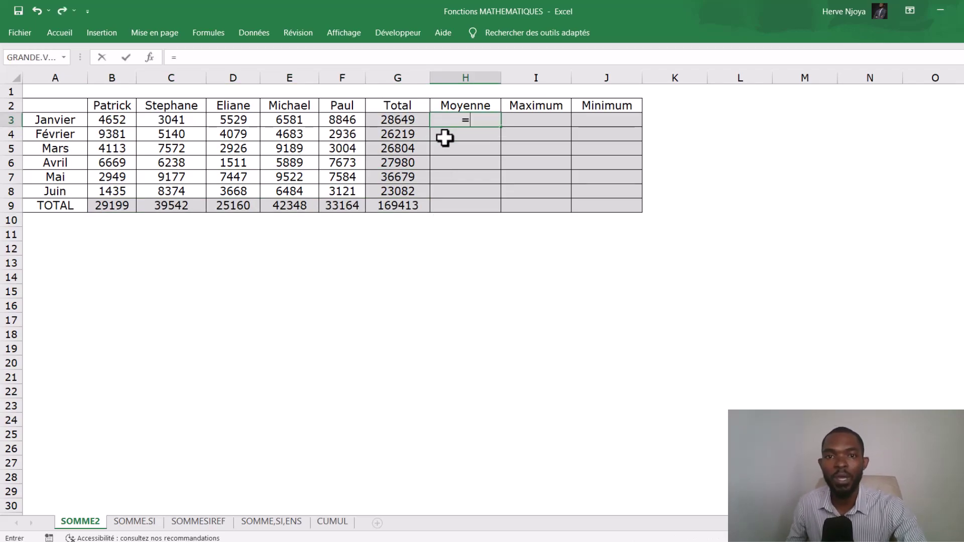
pyautogui.write('moy')
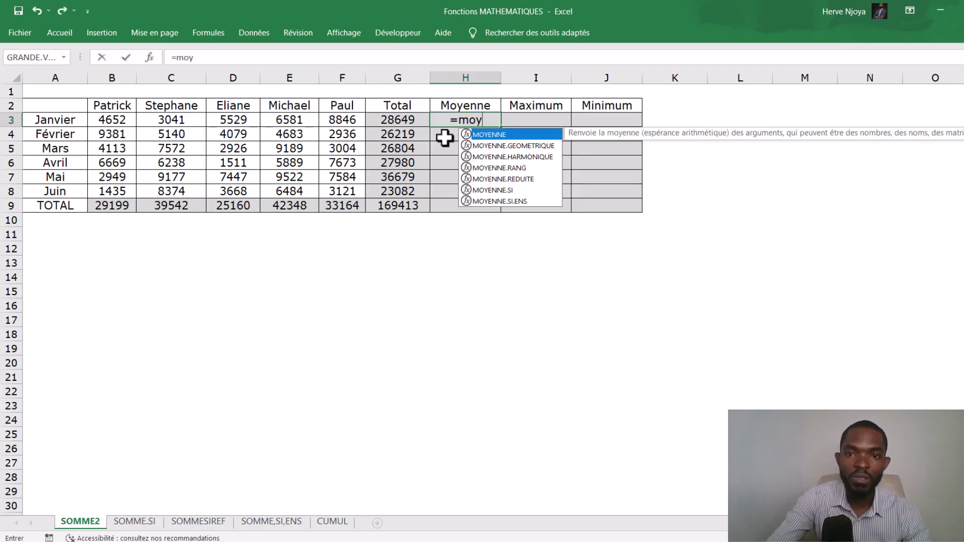
pyautogui.doubleClick(475, 135)
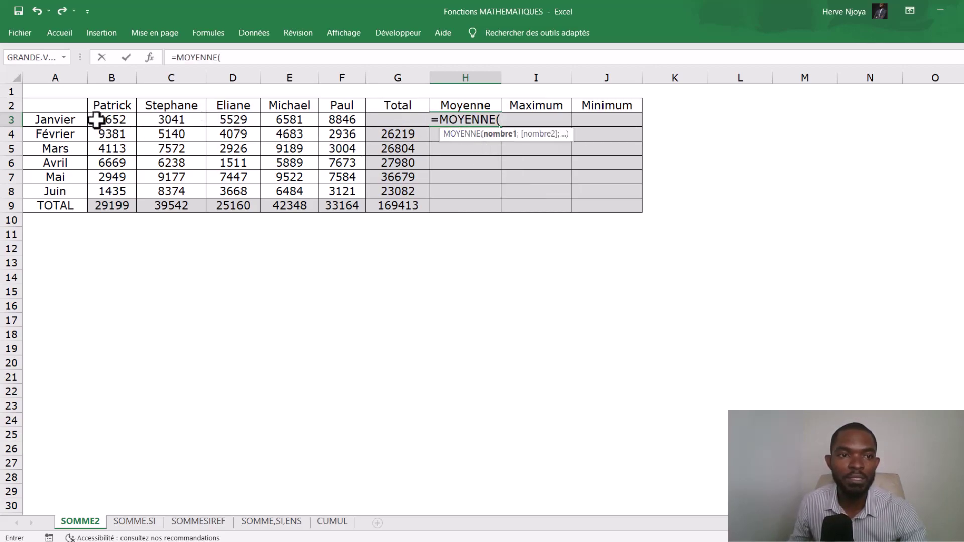
pyautogui.moveTo(103, 122); pyautogui.dragTo(329, 122)
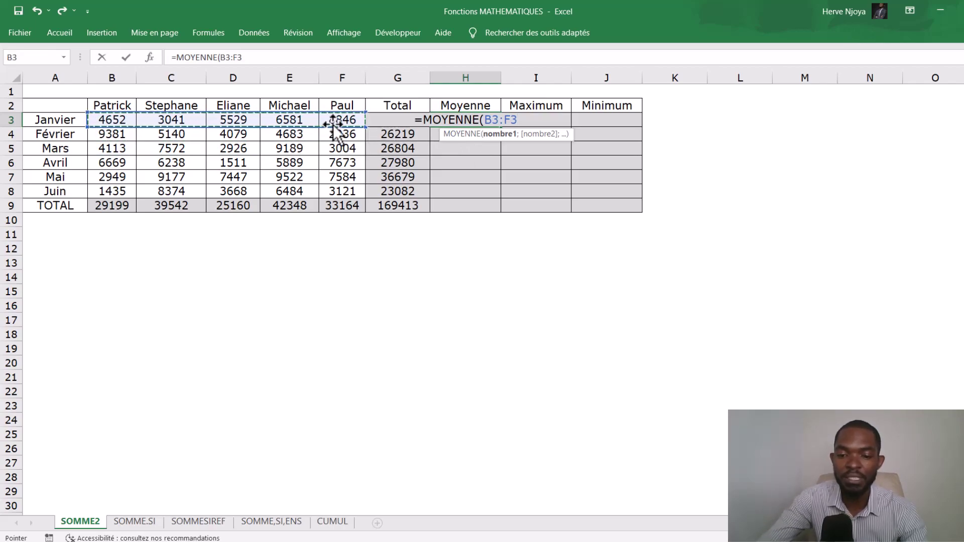
pyautogui.press('Return')
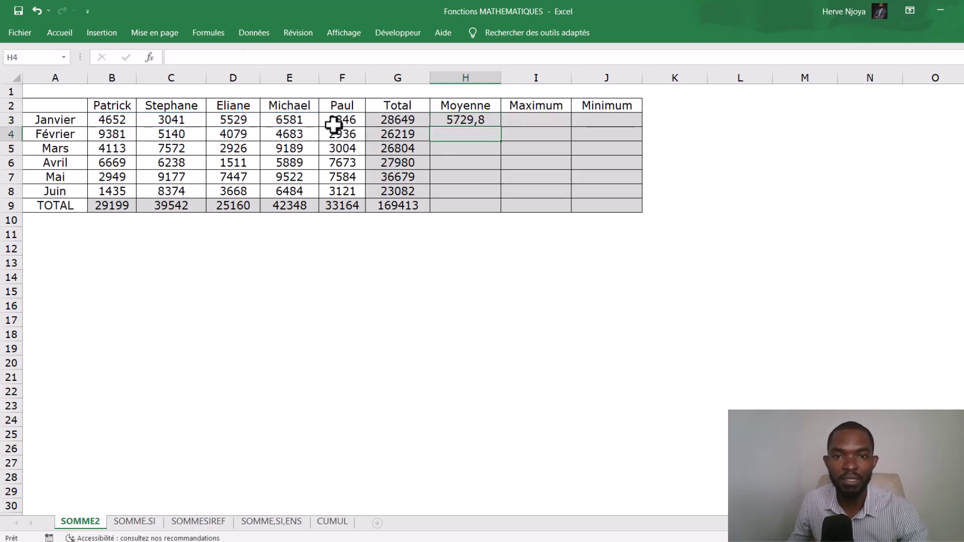
pyautogui.click(496, 120)
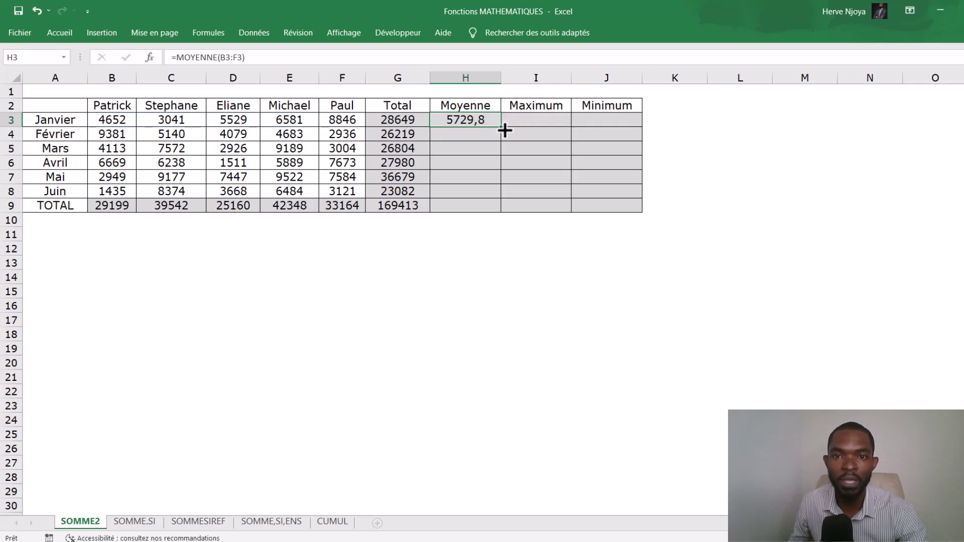
pyautogui.moveTo(502, 128); pyautogui.dragTo(481, 214)
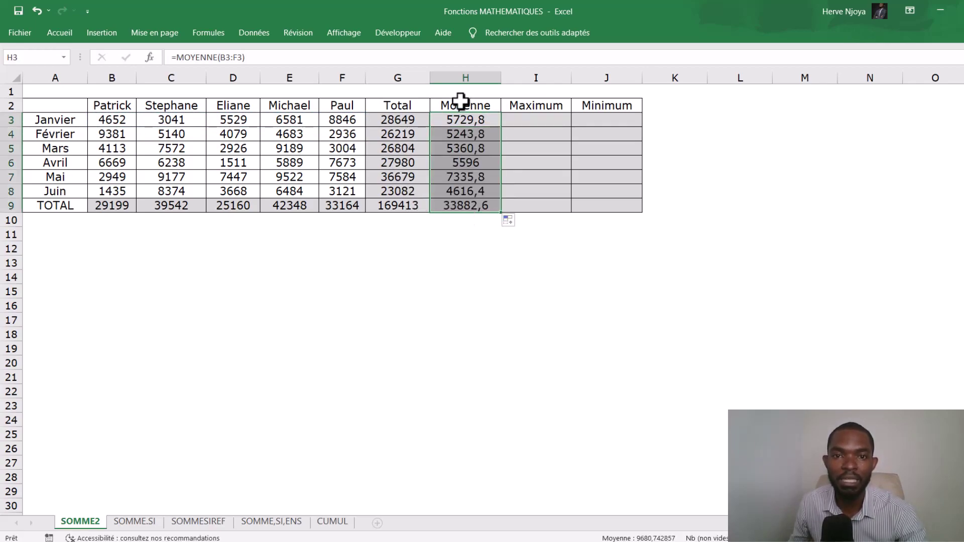
# Enter =MAX(B3:F3) in I3 and copy the formula down the Maximum column to I9.
pyautogui.click(522, 124)
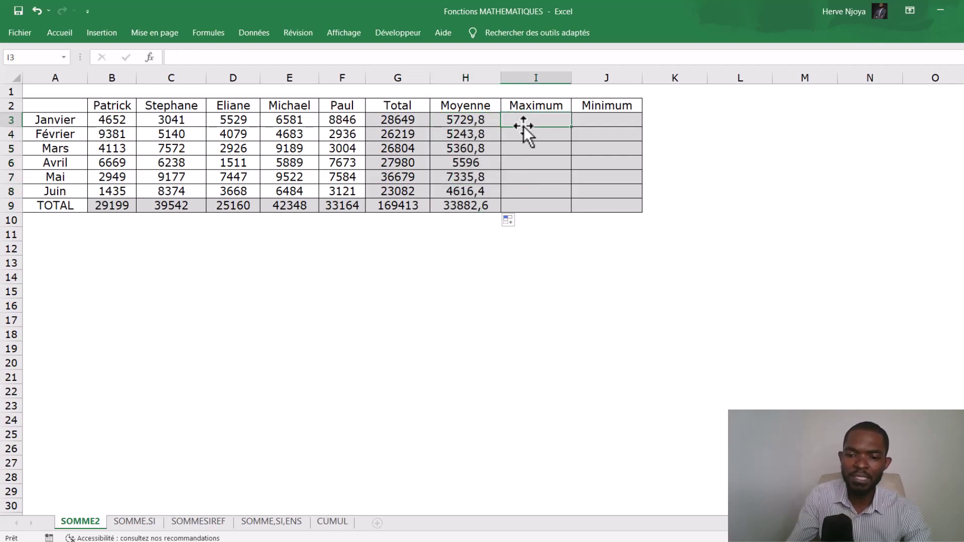
pyautogui.write('=')
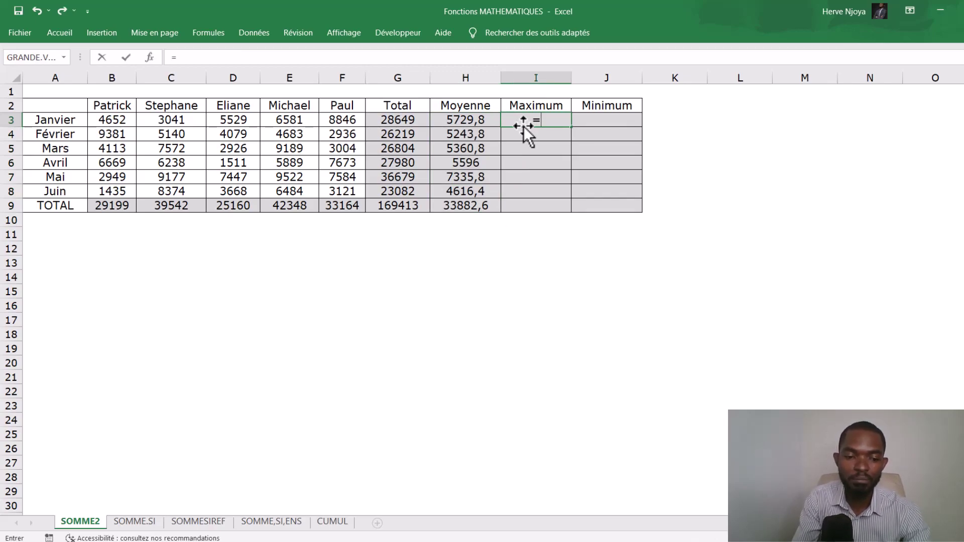
pyautogui.write('ma')
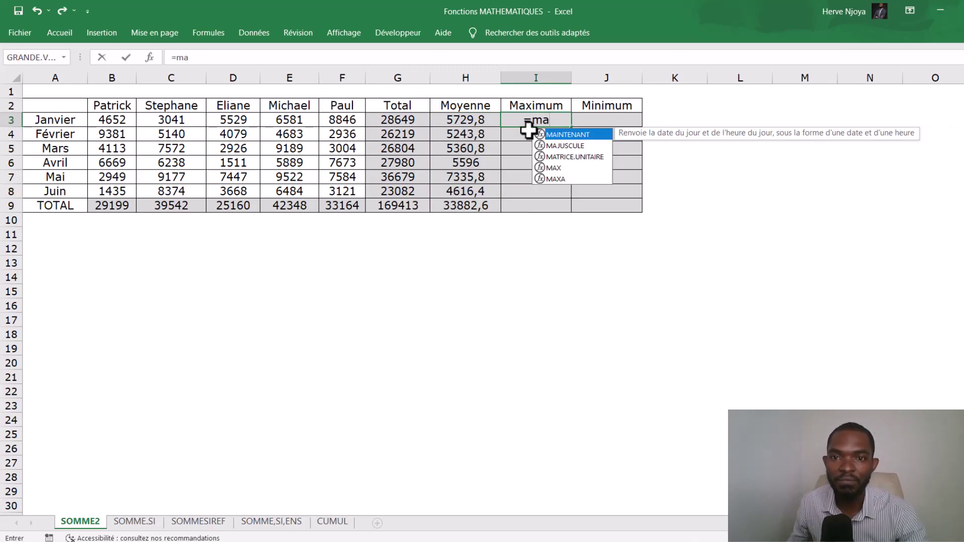
pyautogui.doubleClick(548, 167)
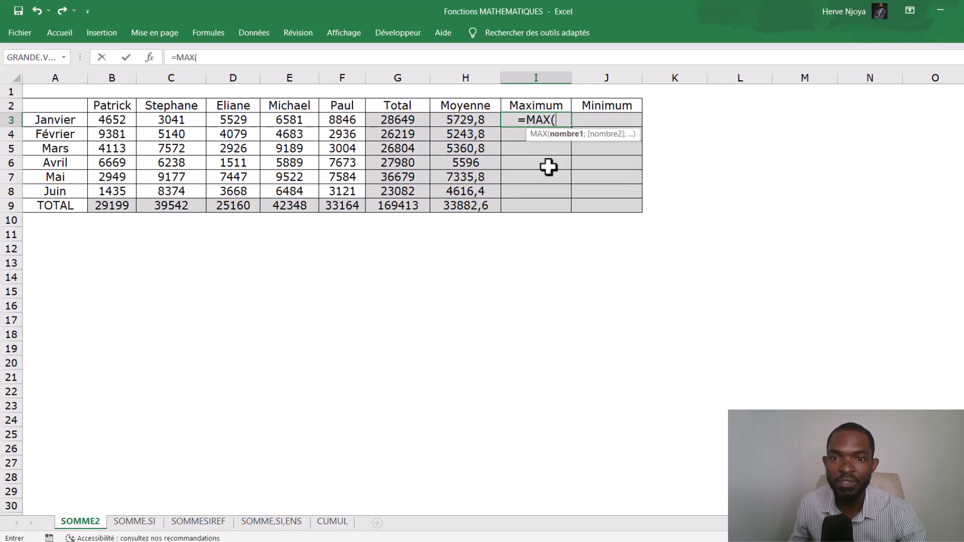
pyautogui.moveTo(120, 122); pyautogui.dragTo(336, 122)
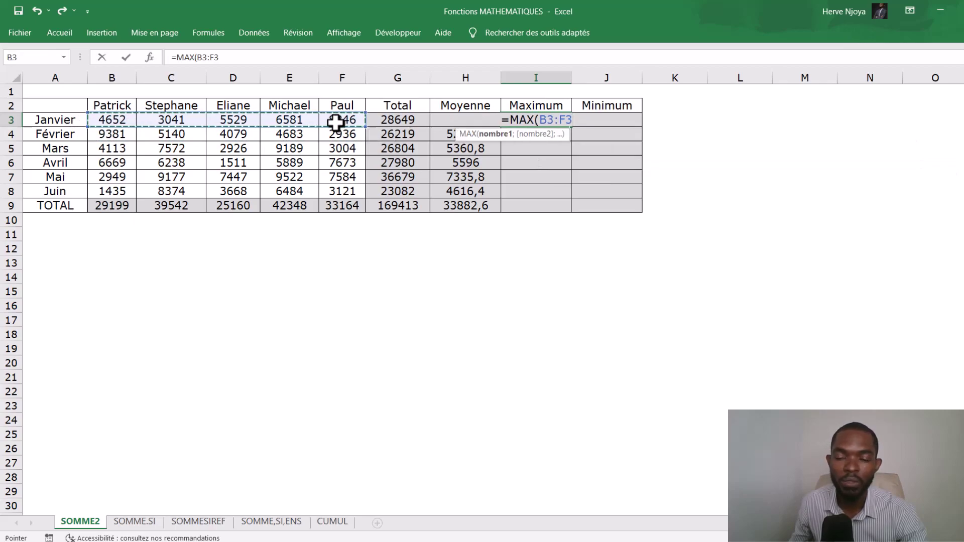
pyautogui.write(')')
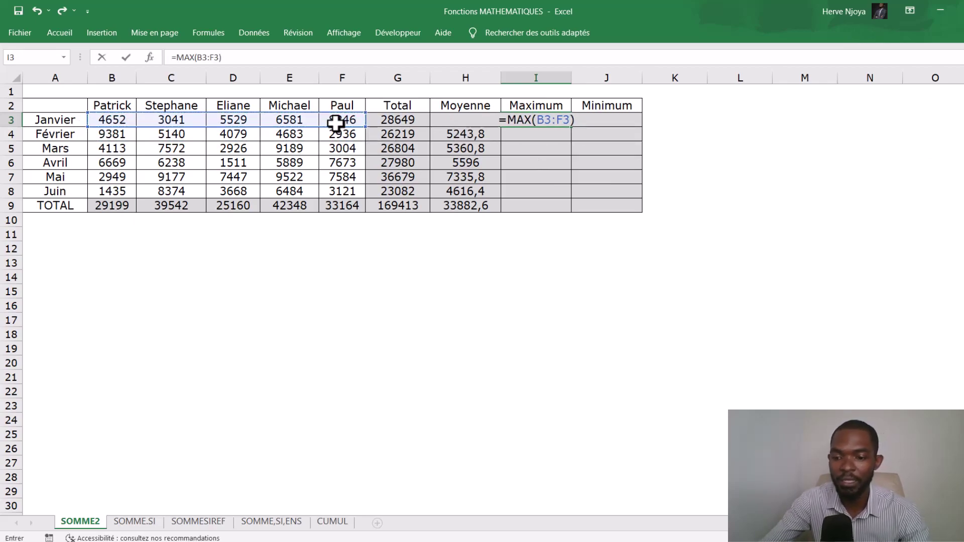
pyautogui.press('Return')
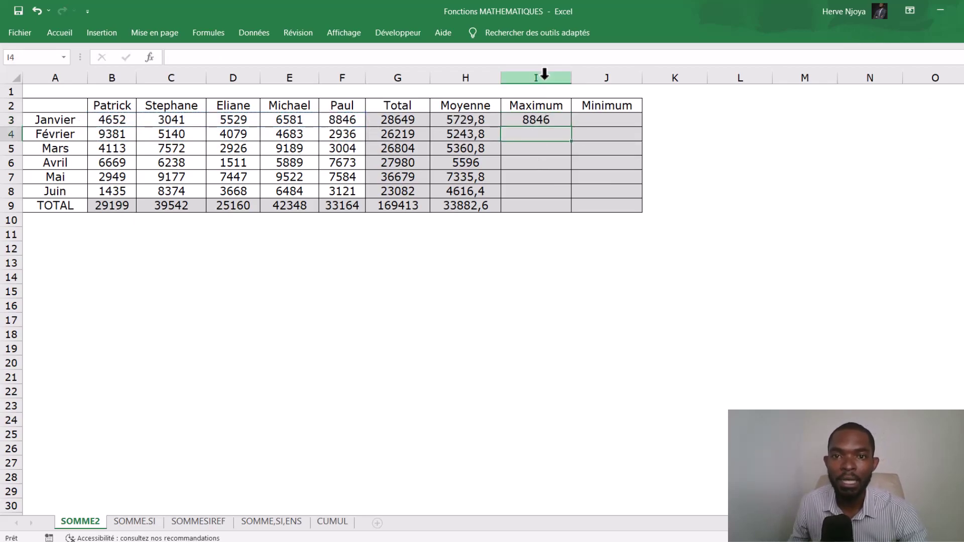
pyautogui.click(551, 117)
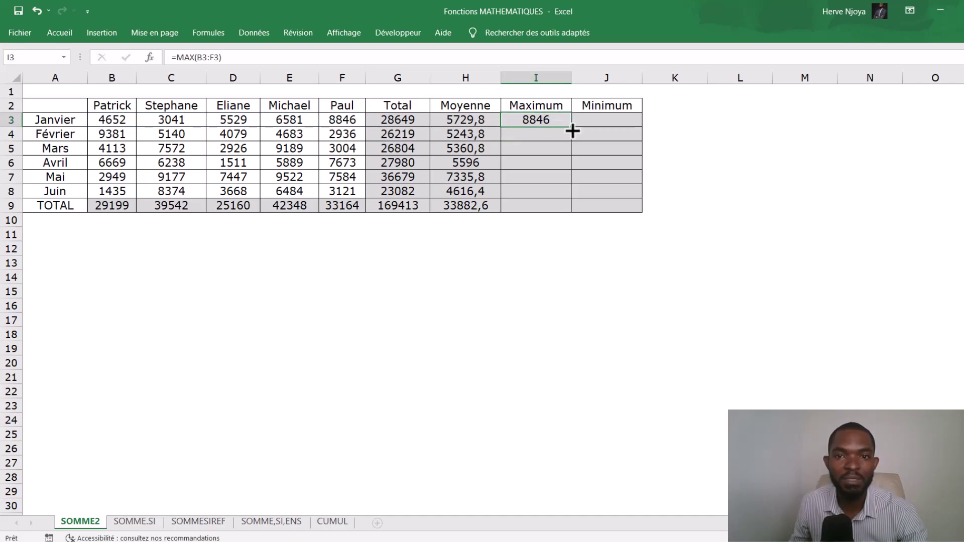
pyautogui.click(339, 122)
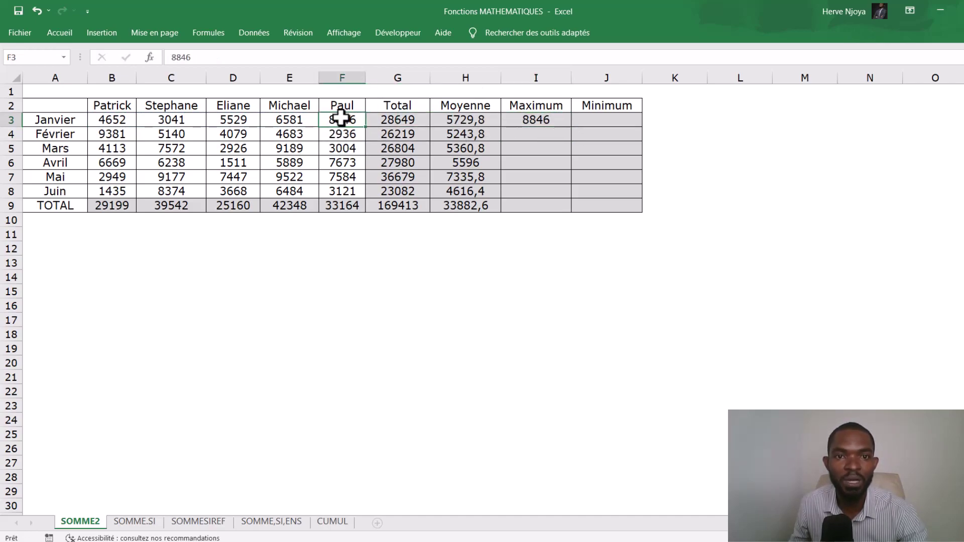
pyautogui.click(535, 121)
pyautogui.moveTo(573, 129); pyautogui.dragTo(562, 211)
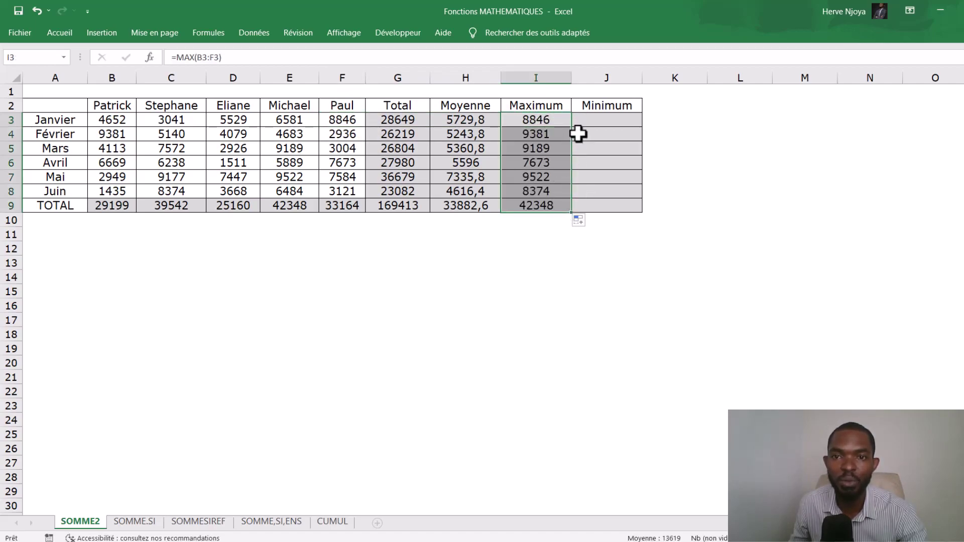
# Enter =MIN(B3:F3) in J3 and copy the formula down the Minimum column to J9.
pyautogui.click(594, 120)
pyautogui.write('=')
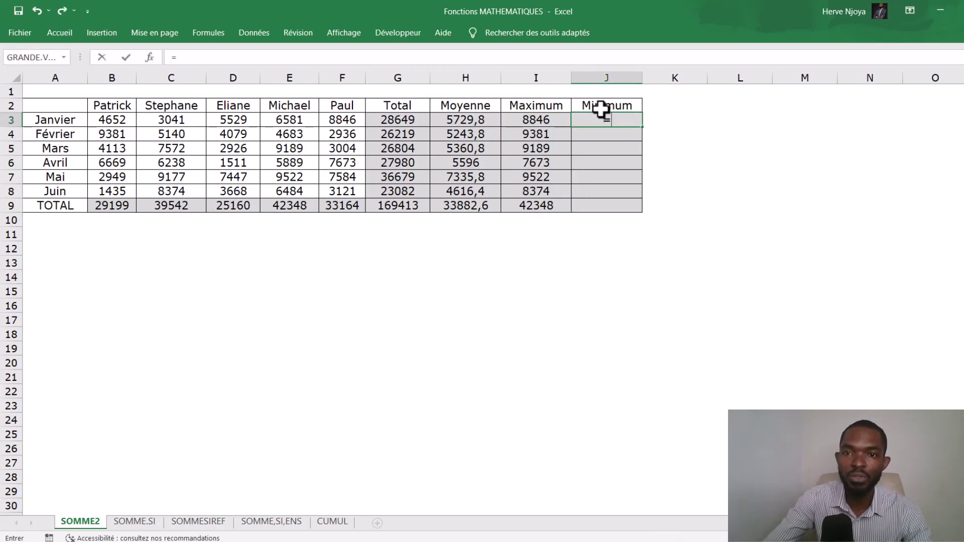
pyautogui.write('min')
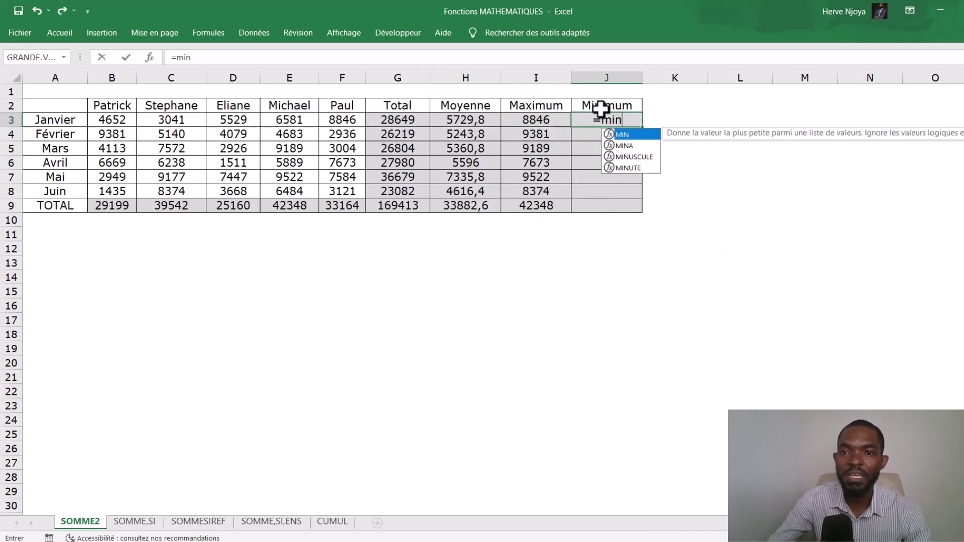
pyautogui.doubleClick(616, 134)
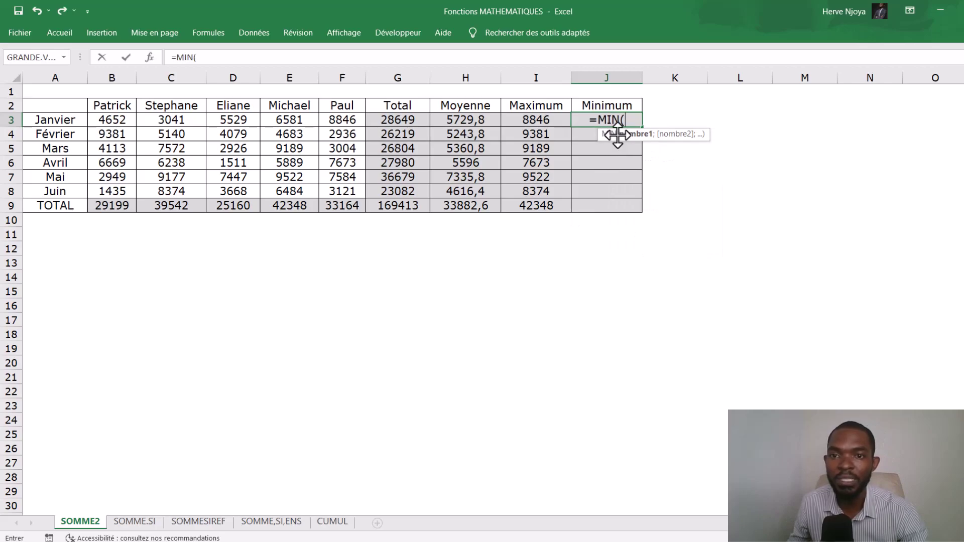
pyautogui.moveTo(110, 120); pyautogui.dragTo(360, 118)
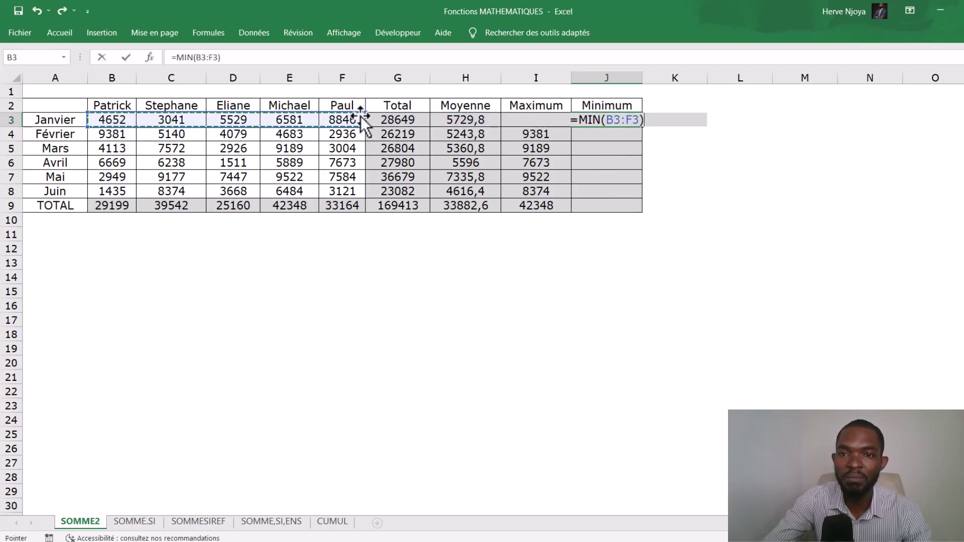
pyautogui.press('Return')
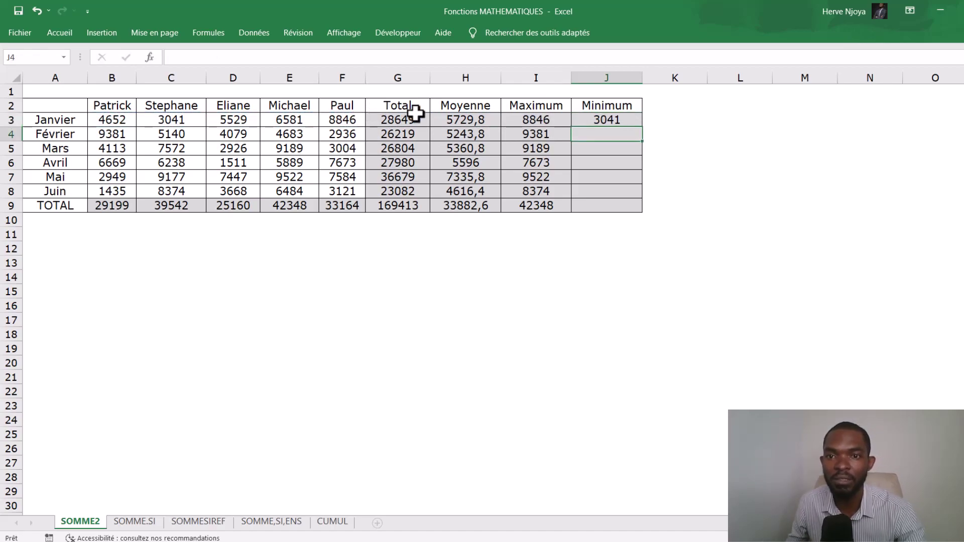
pyautogui.click(606, 117)
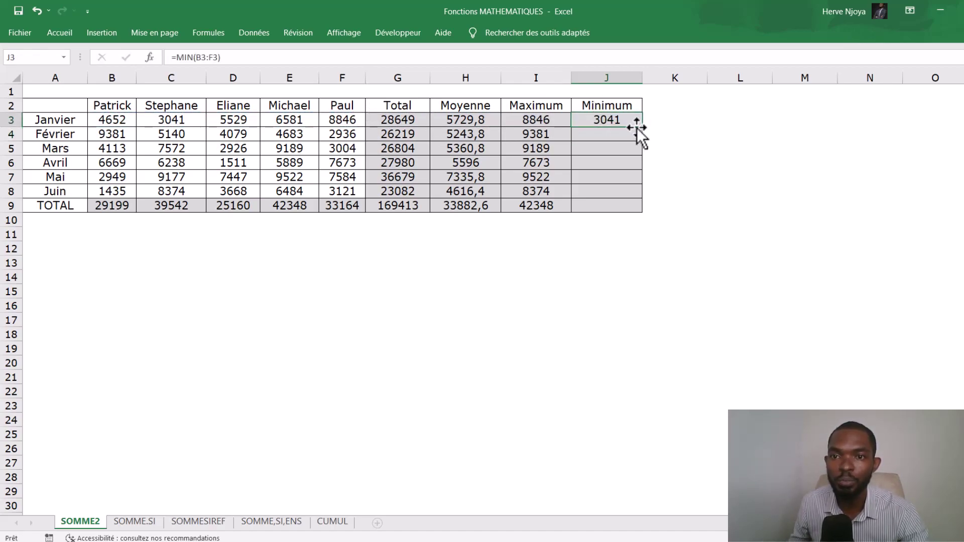
pyautogui.moveTo(641, 127); pyautogui.dragTo(617, 210)
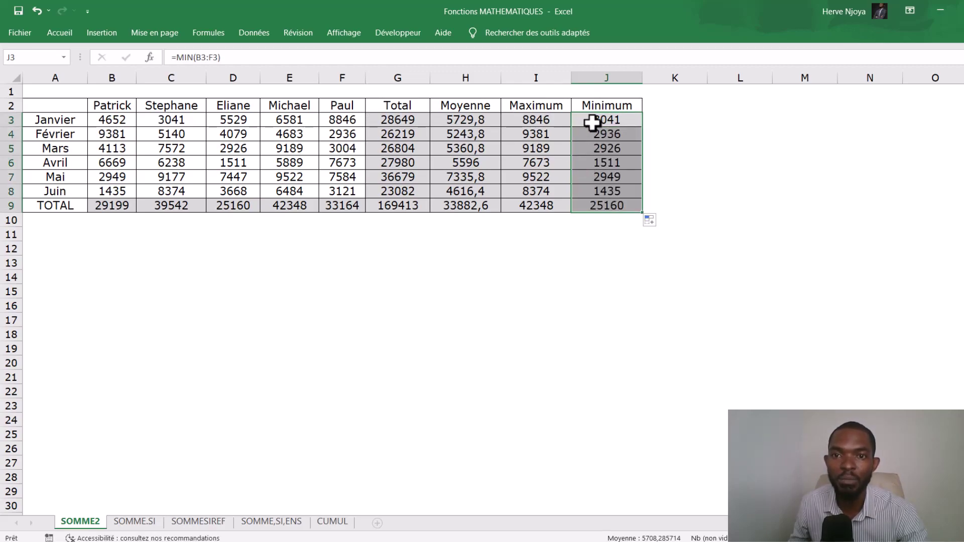
pyautogui.click(439, 247)
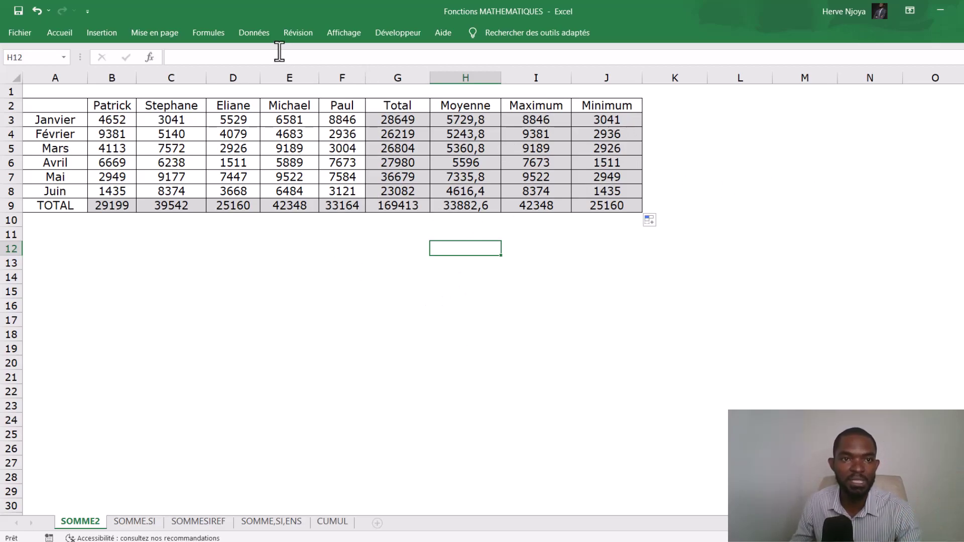
# Browse the list of Maths et trigonométrie functions through to its end, without inserting any function.
pyautogui.click(209, 33)
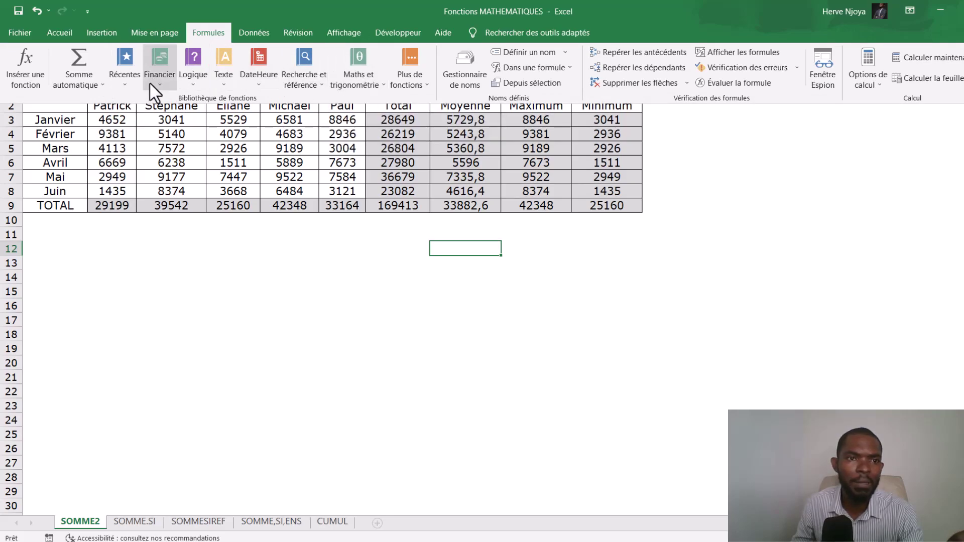
pyautogui.click(362, 57)
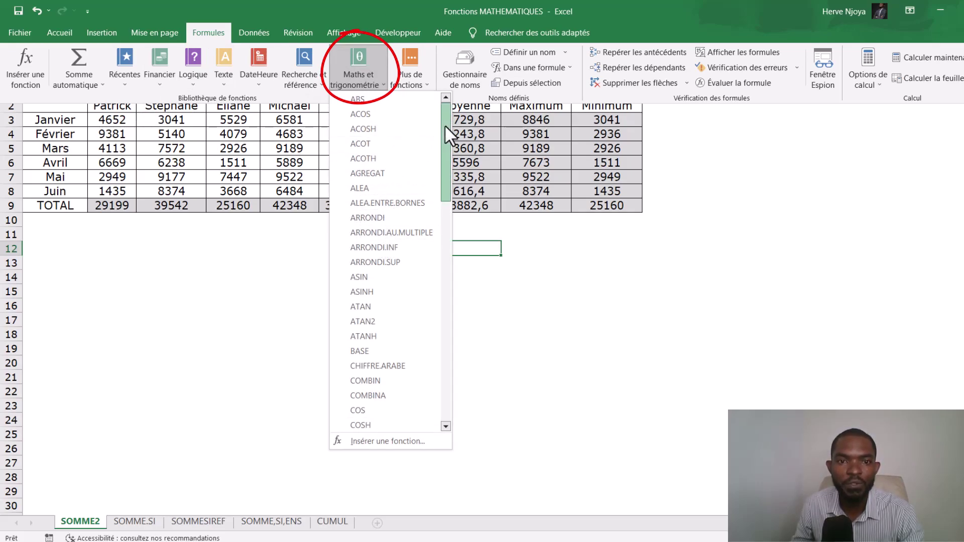
pyautogui.moveTo(444, 125); pyautogui.dragTo(425, 374)
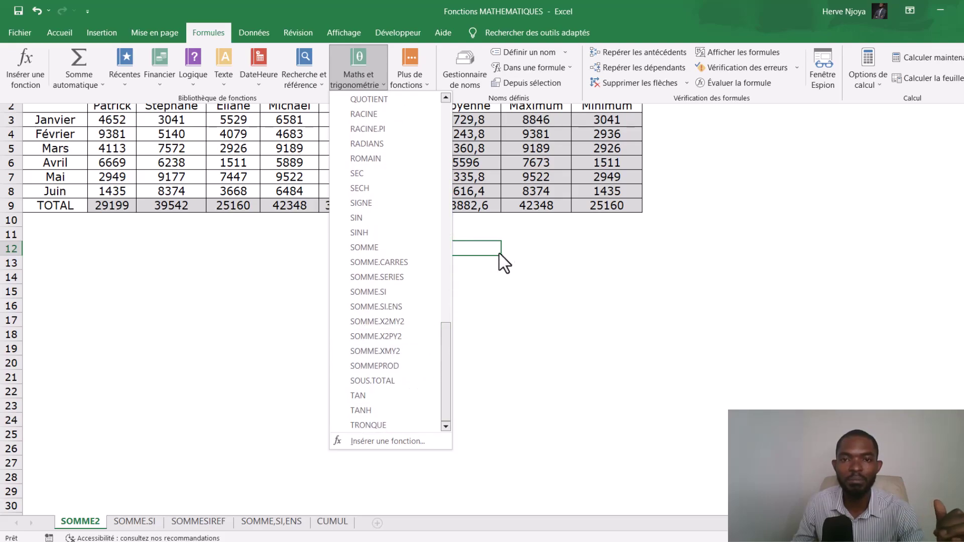
pyautogui.click(556, 269)
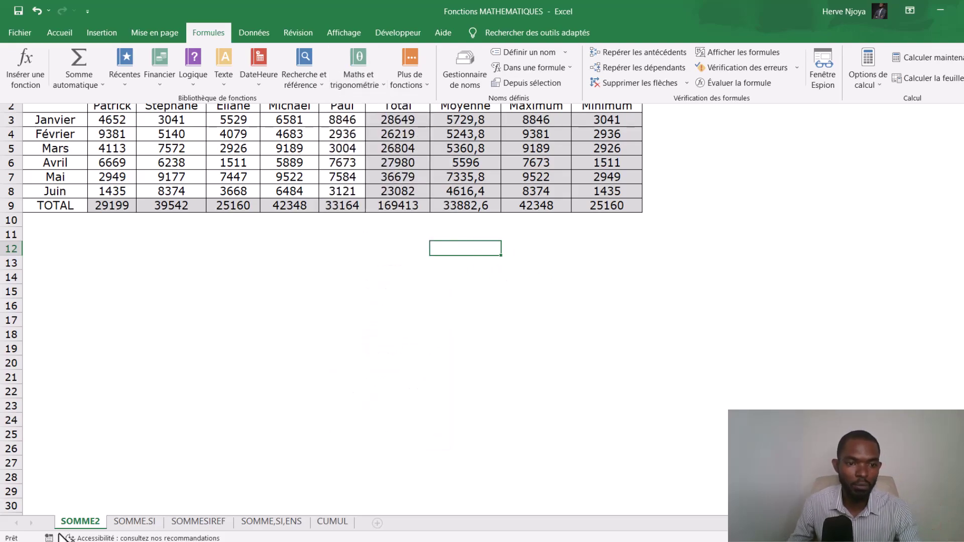
# On the SOMME.SI sheet, fill the whole Aujourd'hui column E7:E18 with =AUJOURDHUI() in a single entry.
pyautogui.click(135, 522)
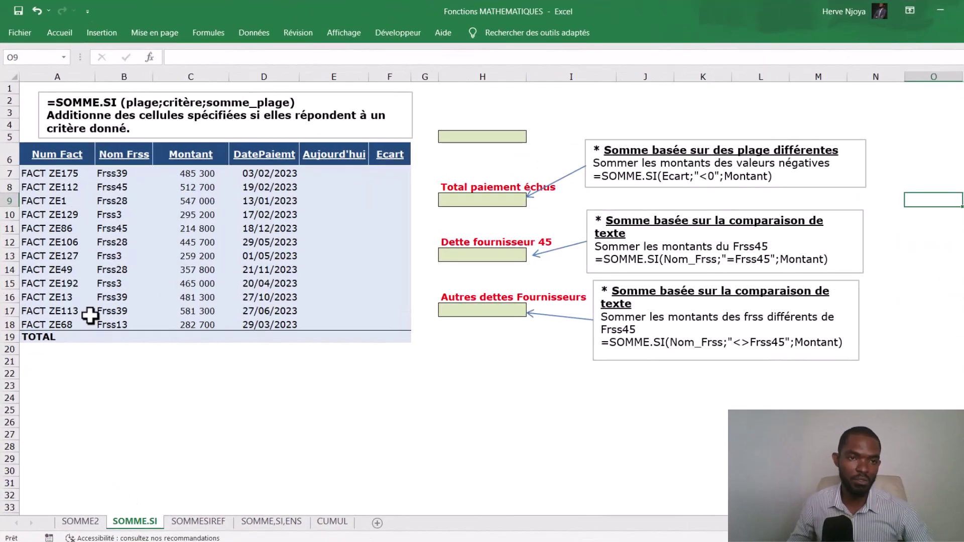
pyautogui.click(137, 100)
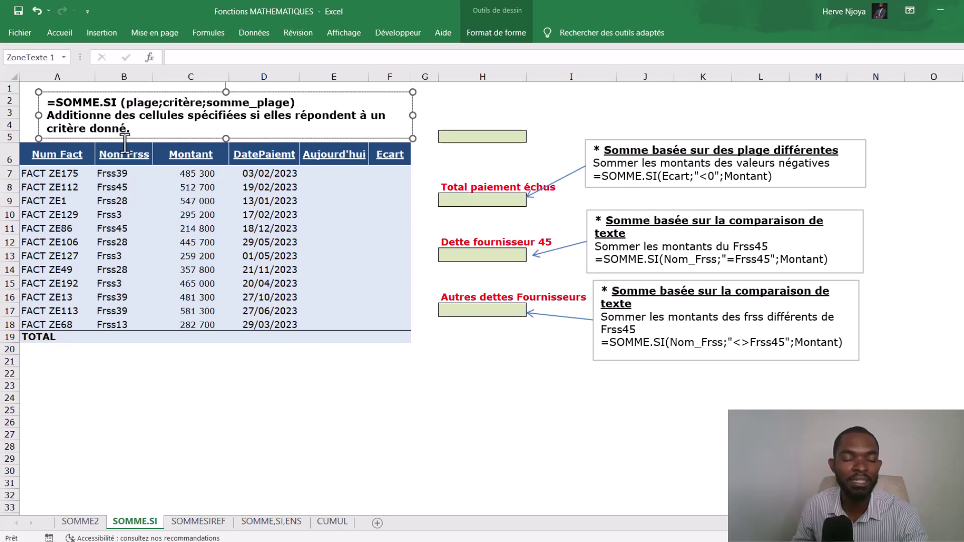
pyautogui.click(334, 178)
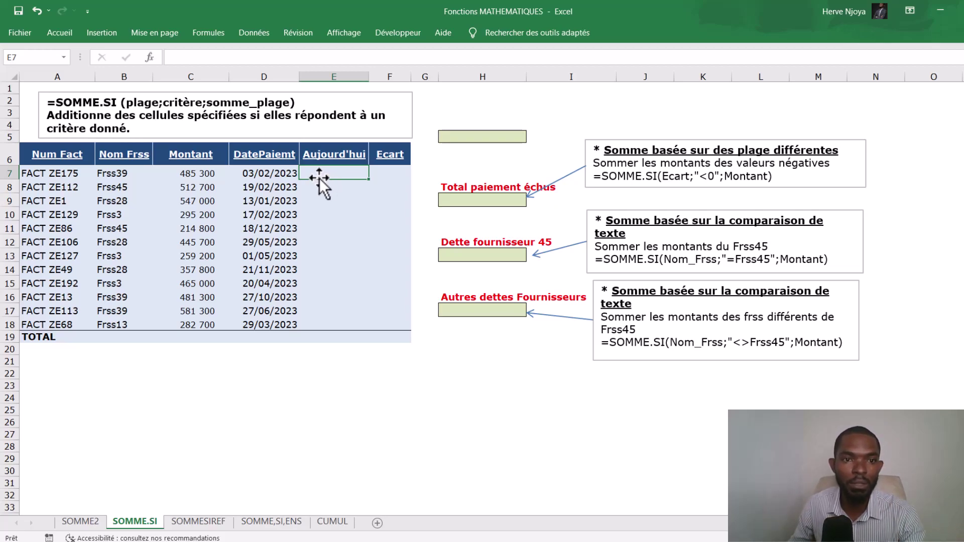
pyautogui.moveTo(334, 172); pyautogui.dragTo(325, 321)
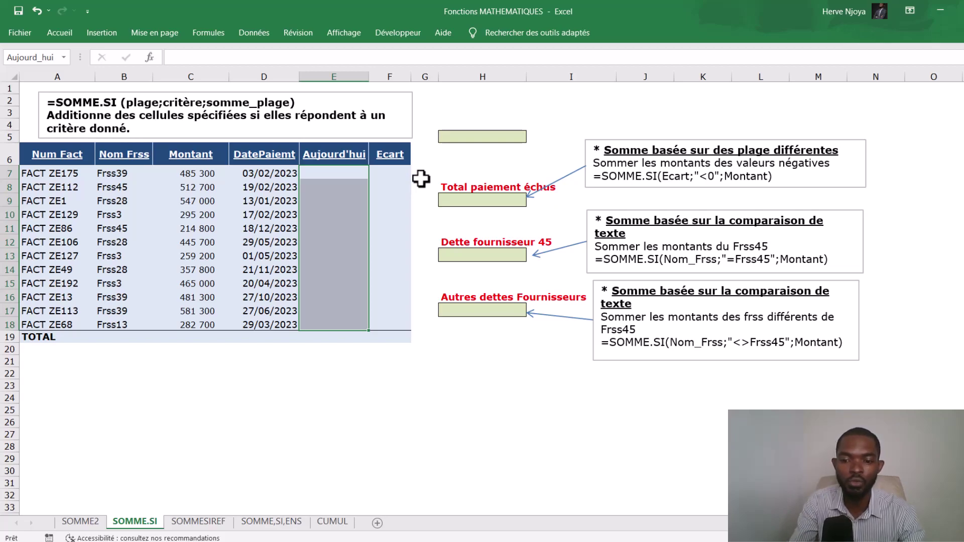
pyautogui.write('=')
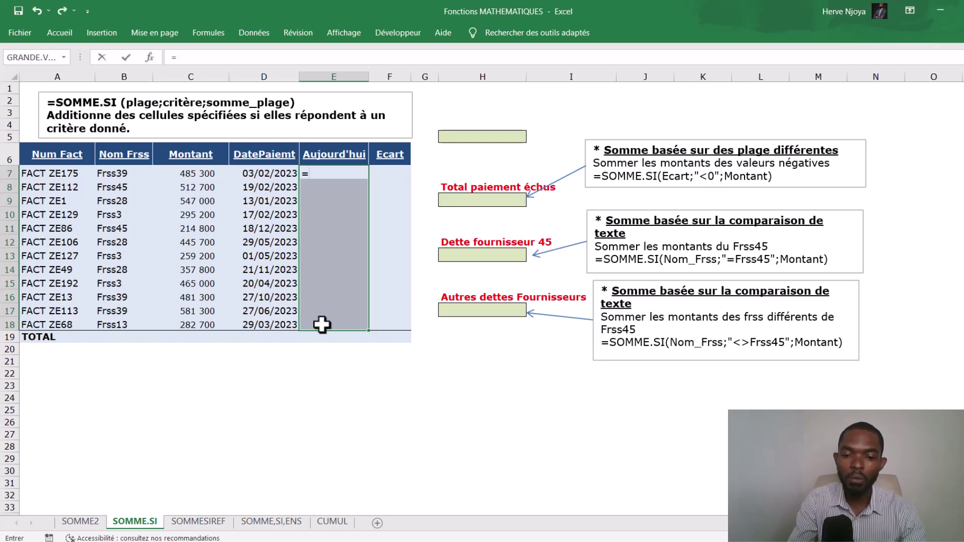
pyautogui.write('auj')
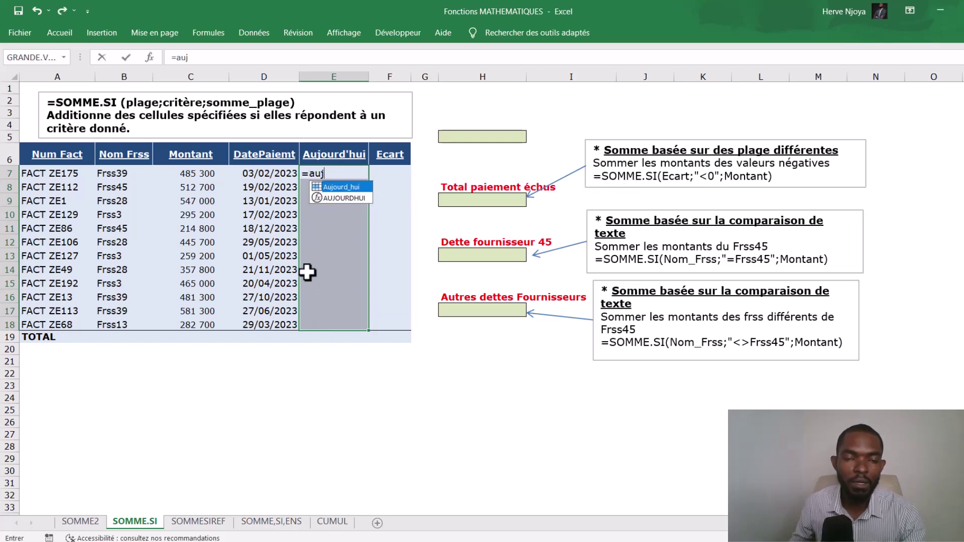
pyautogui.click(331, 199)
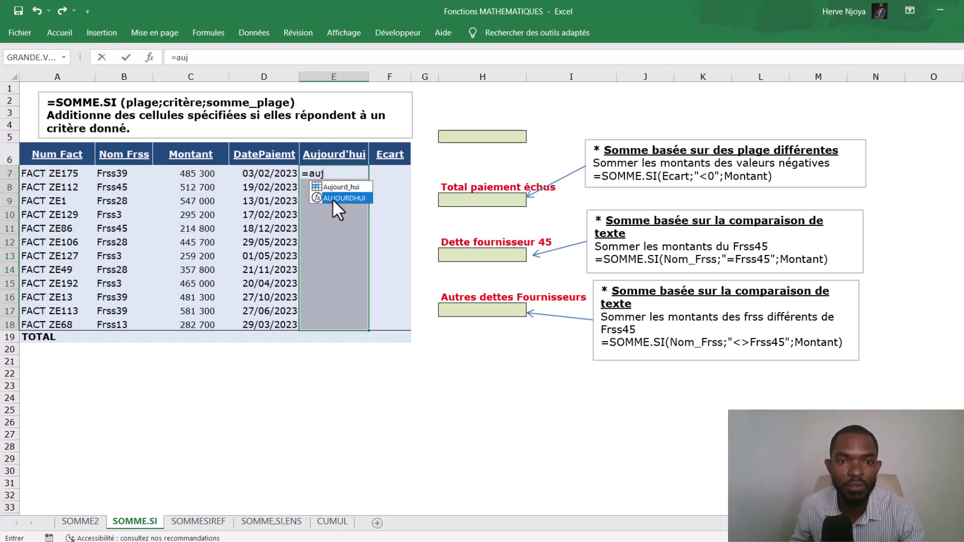
pyautogui.doubleClick(326, 197)
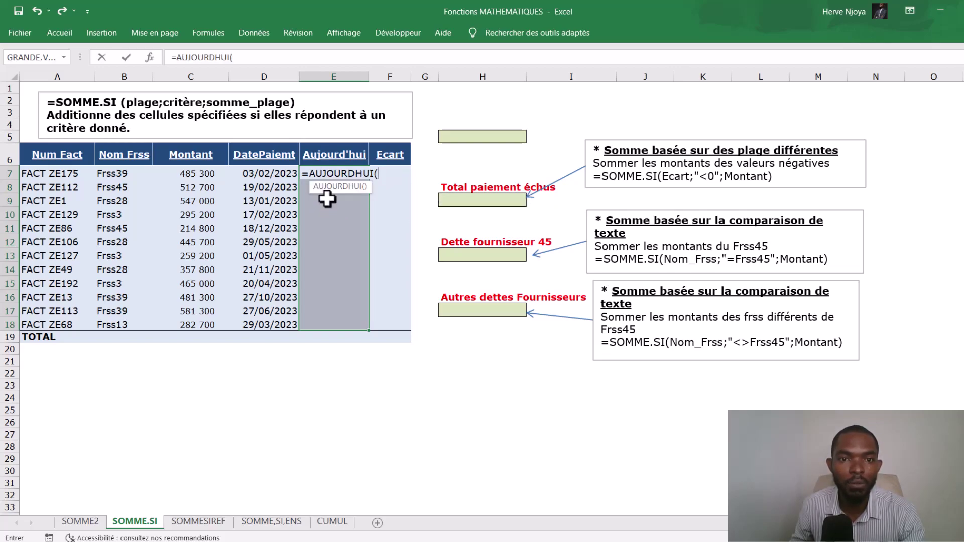
pyautogui.write(')')
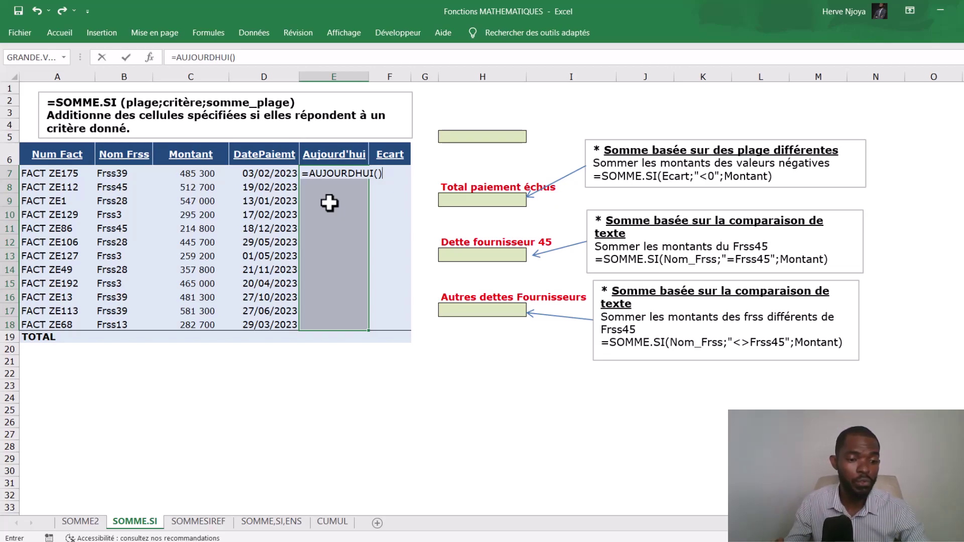
pyautogui.hotkey('ctrl', 'Return')
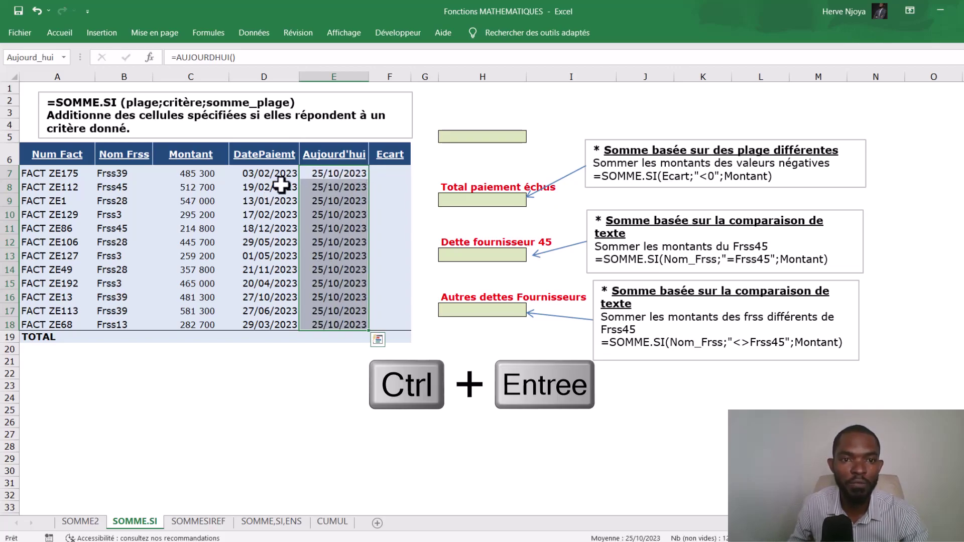
# Inspect the formula in the first Aujourd'hui cell E7 and the adjacent Ecart cell F7.
pyautogui.click(346, 175)
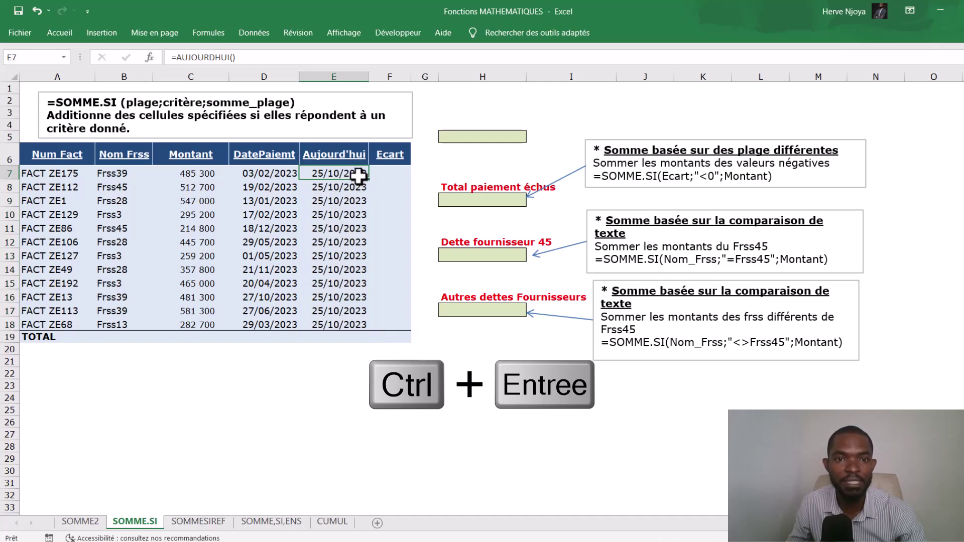
pyautogui.click(385, 174)
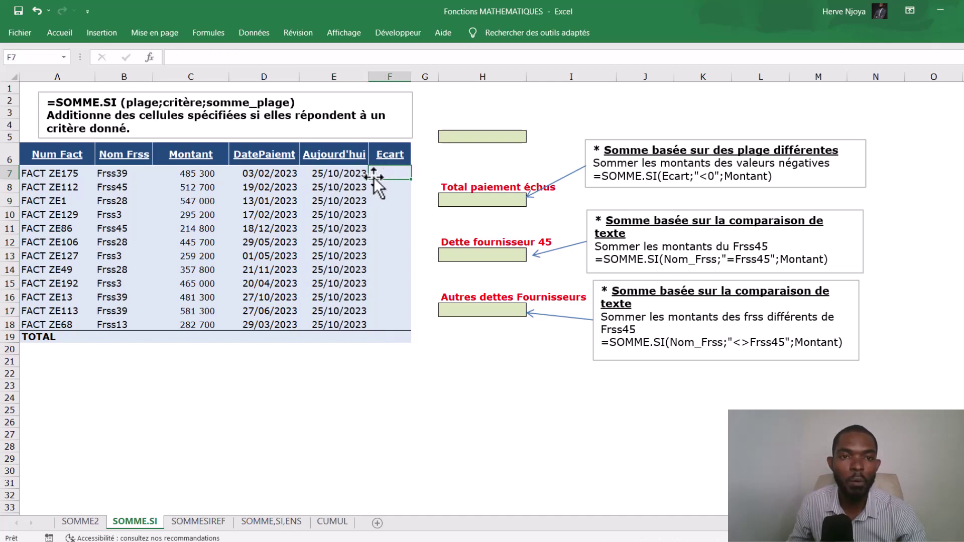
pyautogui.click(348, 174)
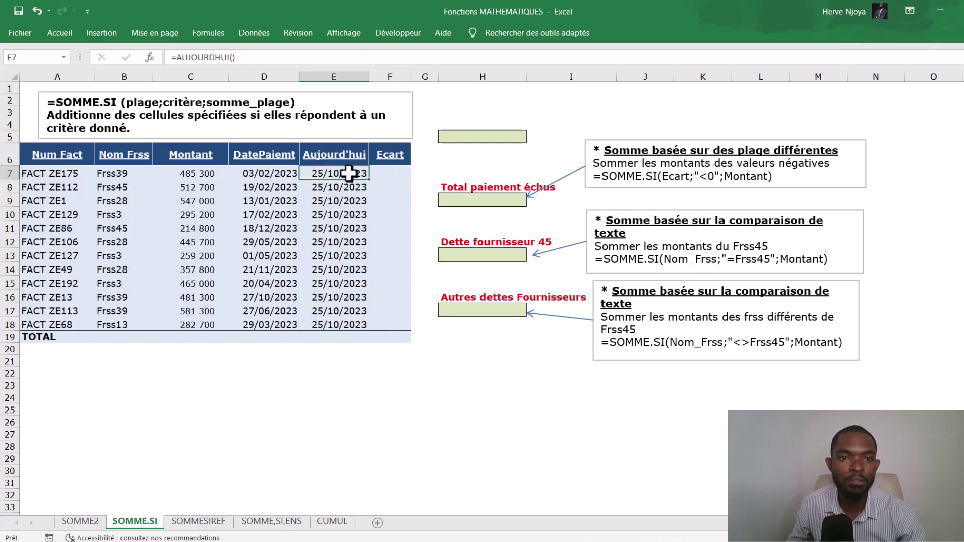
# Enter =E7-D7 in the first Ecart cell F7 and copy the formula down the column to F19.
pyautogui.click(266, 175)
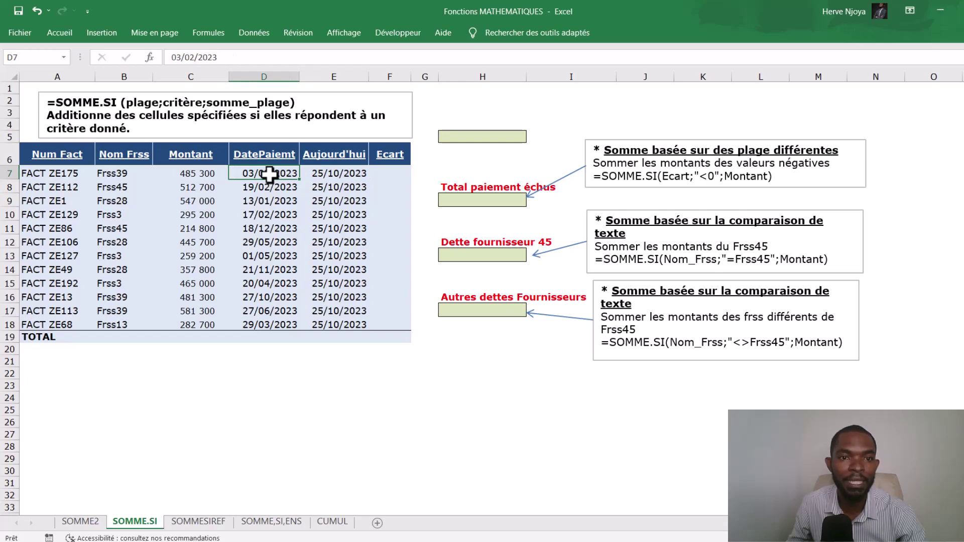
pyautogui.click(397, 173)
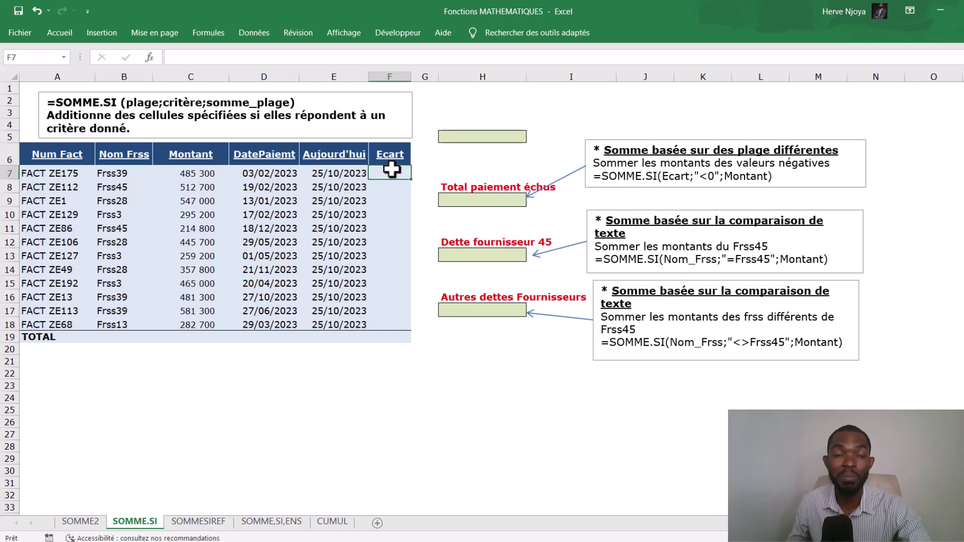
pyautogui.write('=')
pyautogui.click(353, 173)
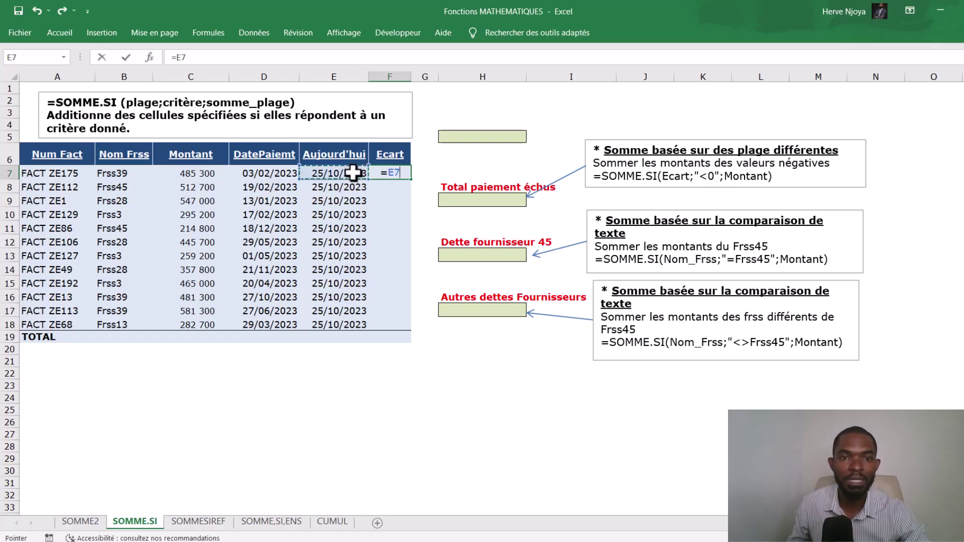
pyautogui.write('-')
pyautogui.click(291, 172)
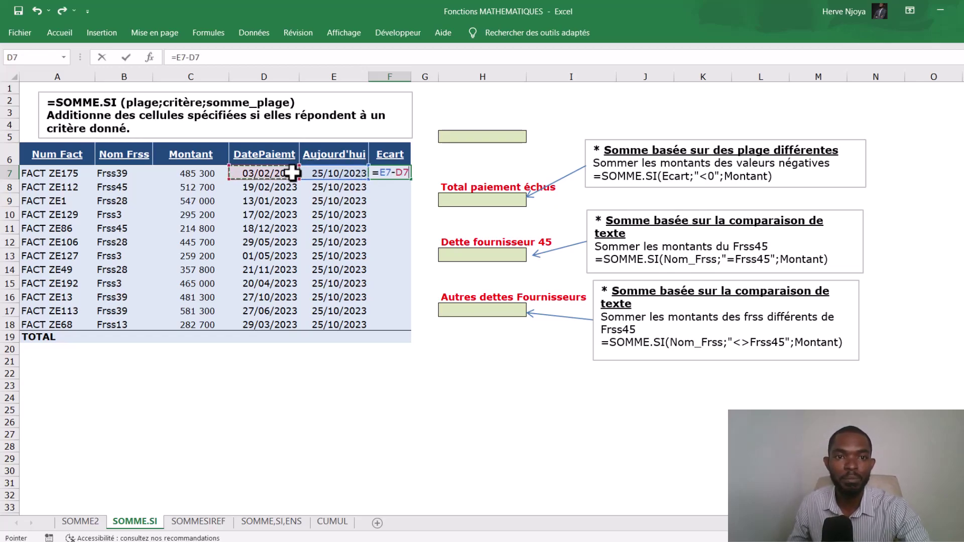
pyautogui.press('Return')
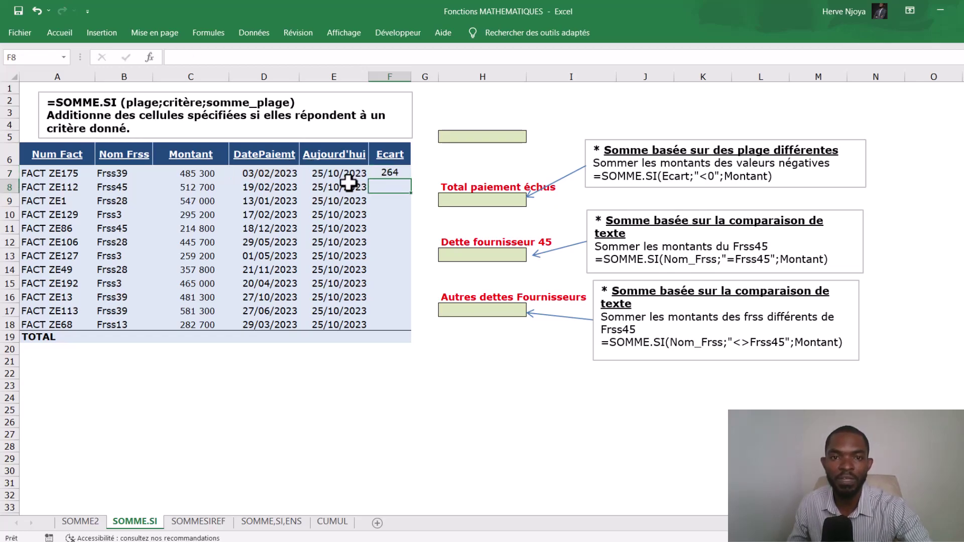
pyautogui.click(387, 172)
pyautogui.doubleClick(410, 178)
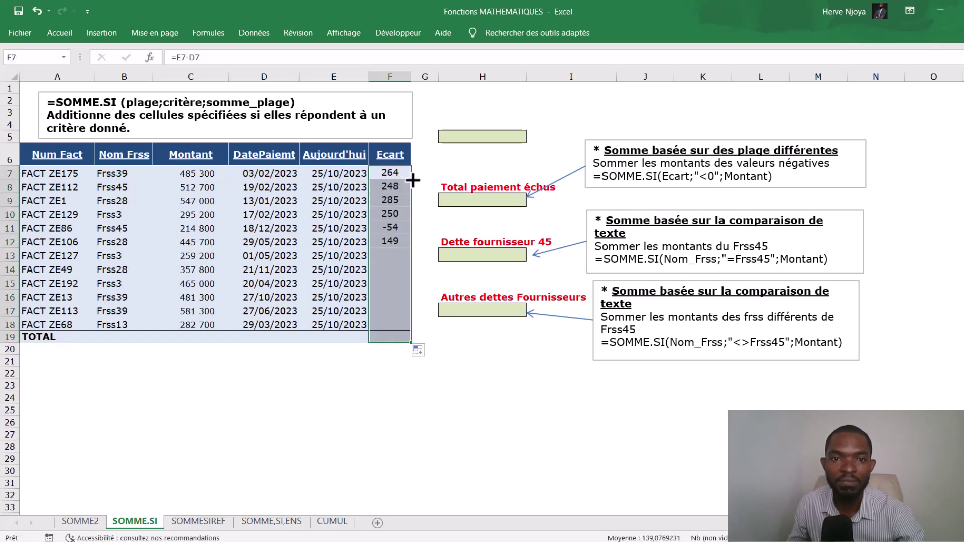
# Examine the Ecart column for negative gaps, checking cells F11, F14 and F16.
pyautogui.click(387, 260)
pyautogui.click(391, 230)
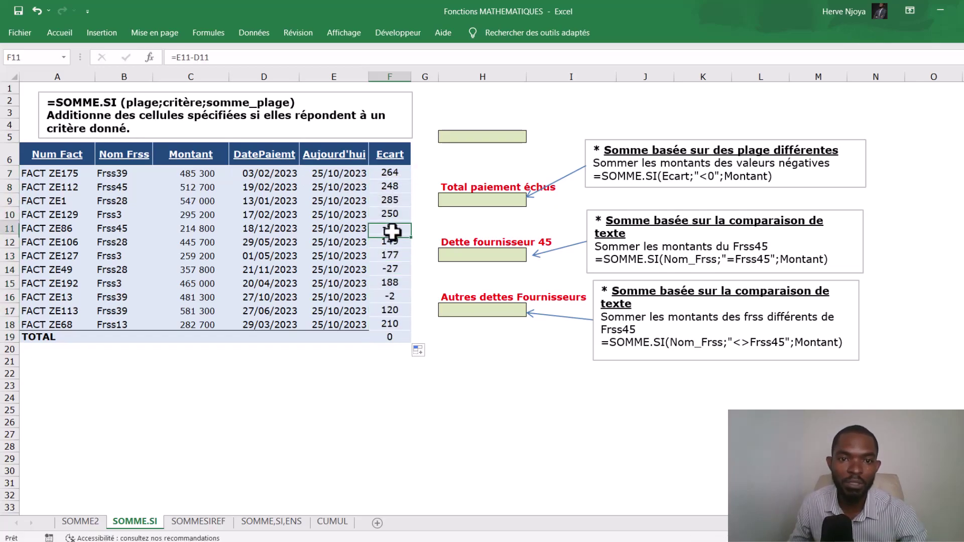
pyautogui.click(389, 268)
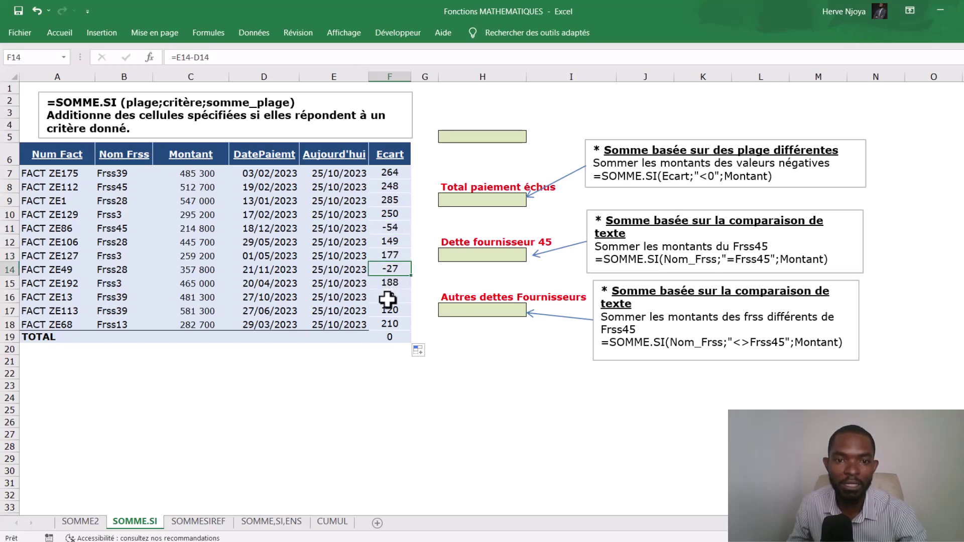
pyautogui.click(388, 296)
pyautogui.click(386, 270)
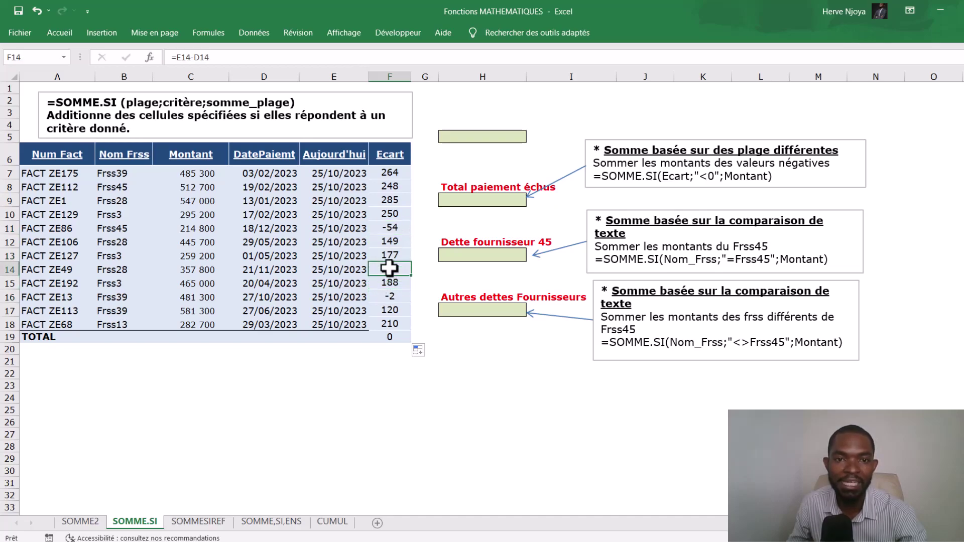
pyautogui.click(386, 296)
pyautogui.click(387, 269)
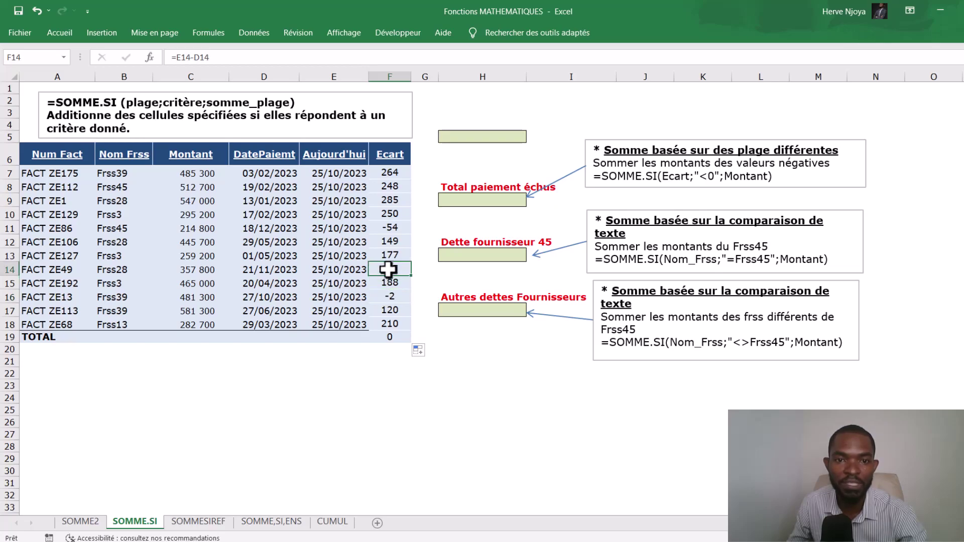
pyautogui.click(391, 230)
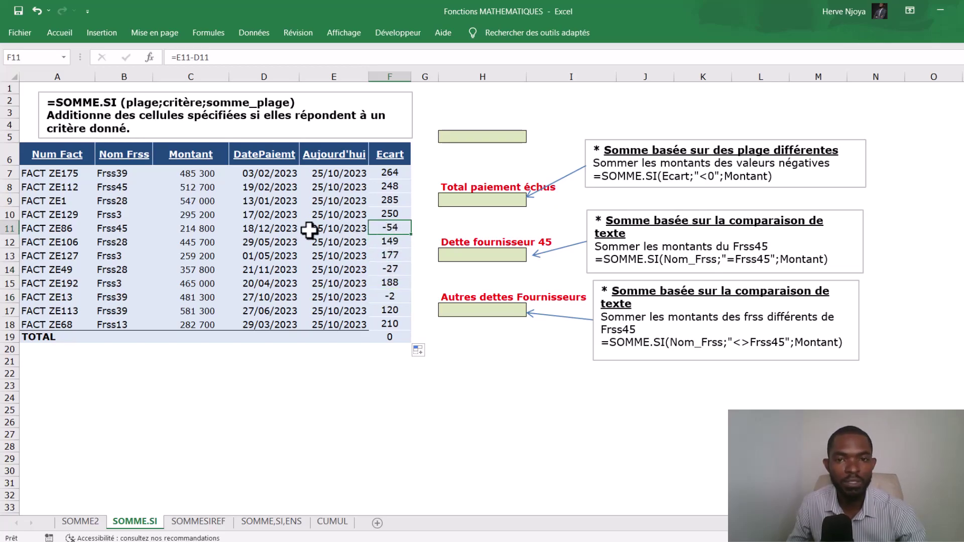
# Calculate Total paiement échus in H9 with =SOMME.SI(Ecart;"<0";Montant), taking Ecart from F7:F18 and Montant from C7:C18.
pyautogui.click(498, 200)
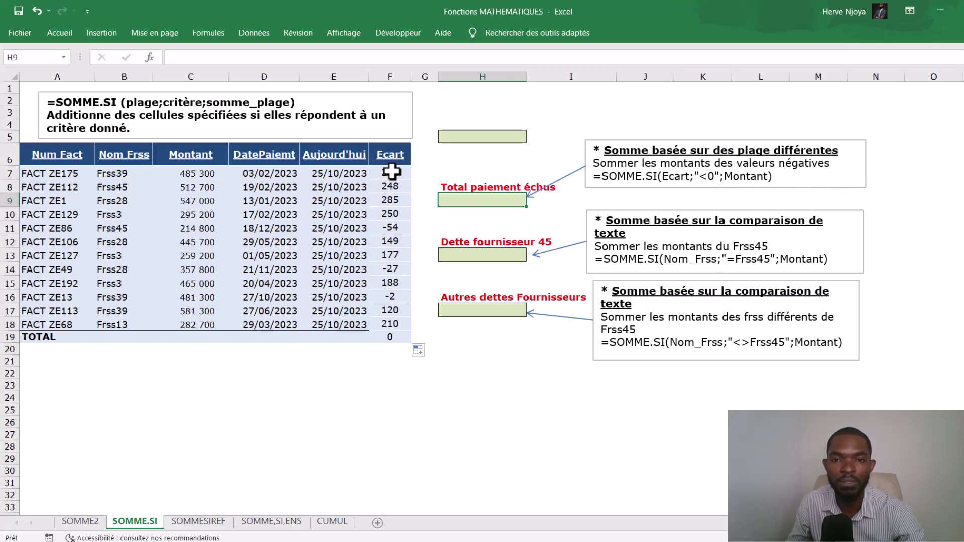
pyautogui.moveTo(194, 169); pyautogui.dragTo(196, 324)
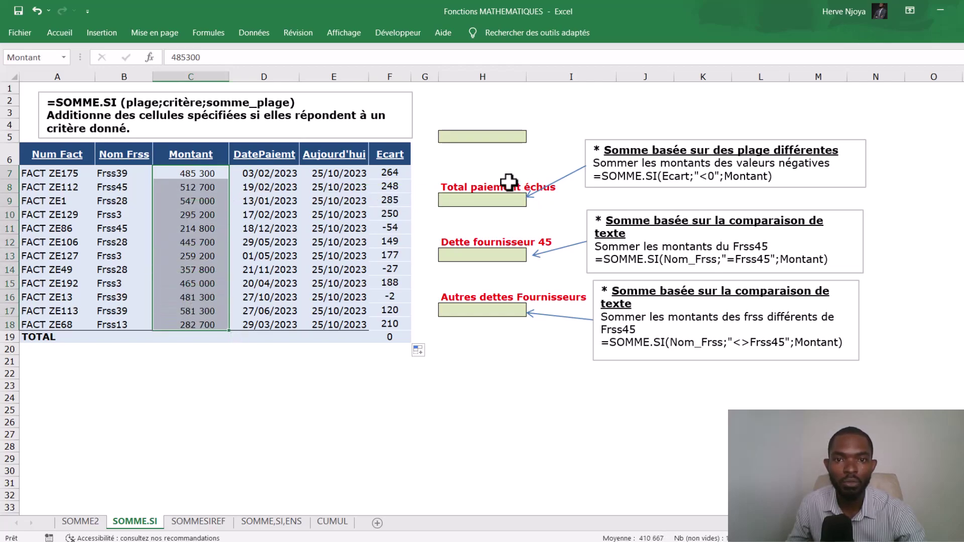
pyautogui.click(500, 199)
pyautogui.write('=')
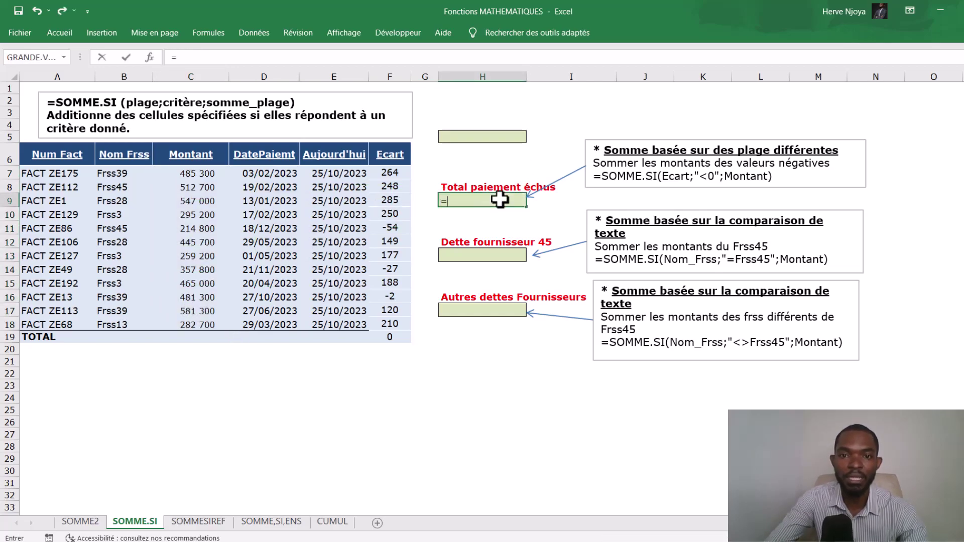
pyautogui.write('somm')
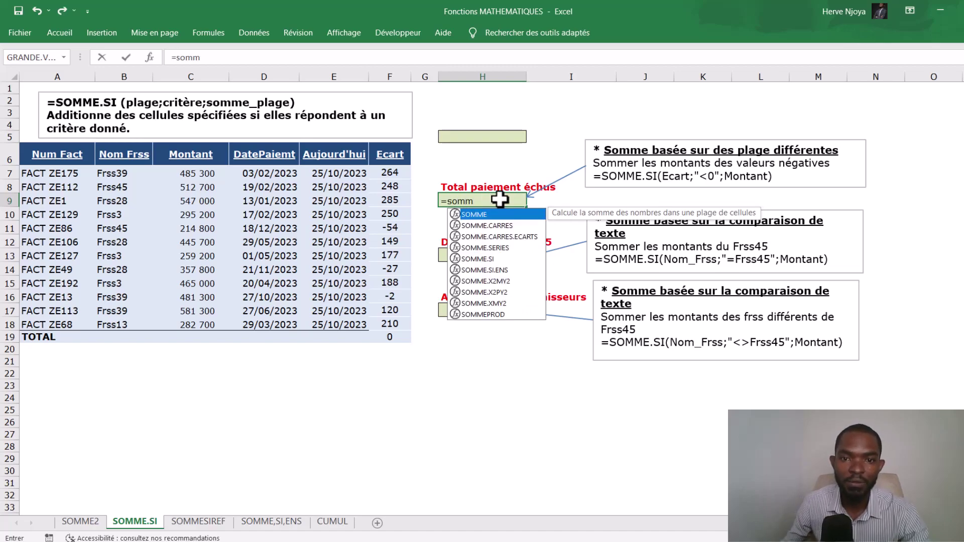
pyautogui.doubleClick(471, 259)
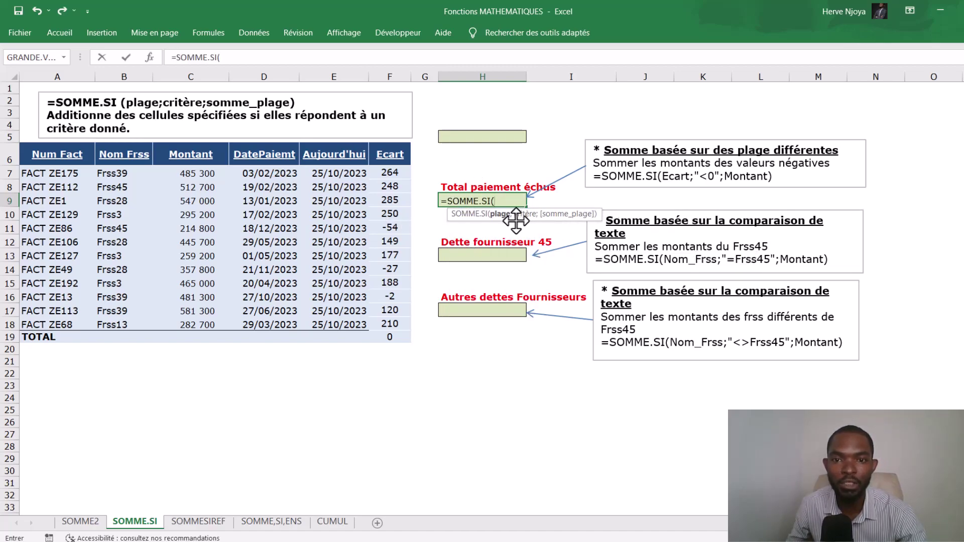
pyautogui.moveTo(389, 176); pyautogui.dragTo(378, 318)
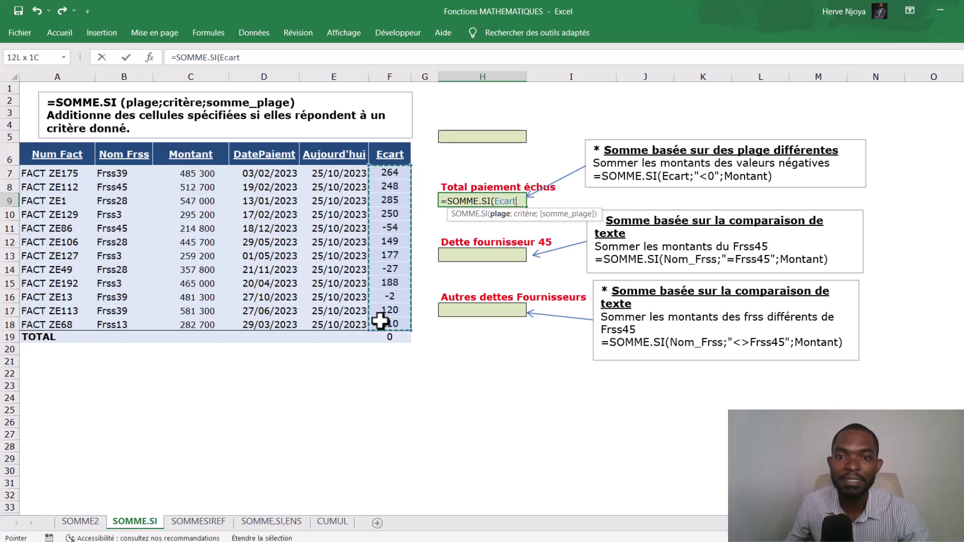
pyautogui.write(';')
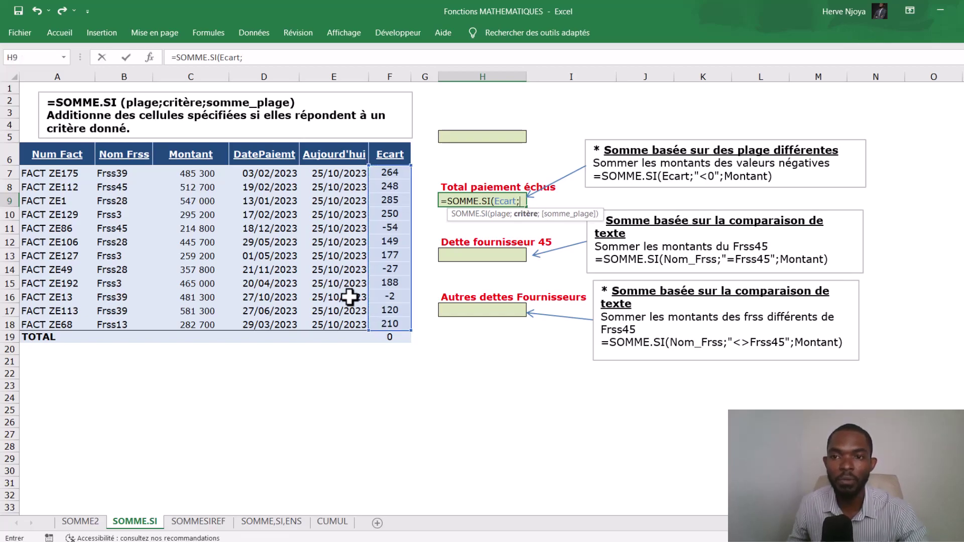
pyautogui.write('"')
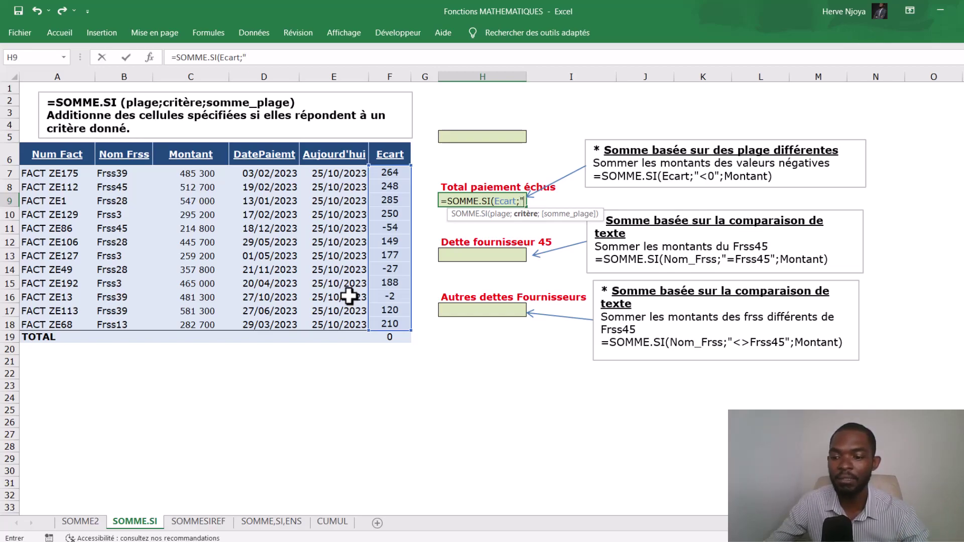
pyautogui.hotkey('alt', '6')
pyautogui.hotkey('alt', '0')
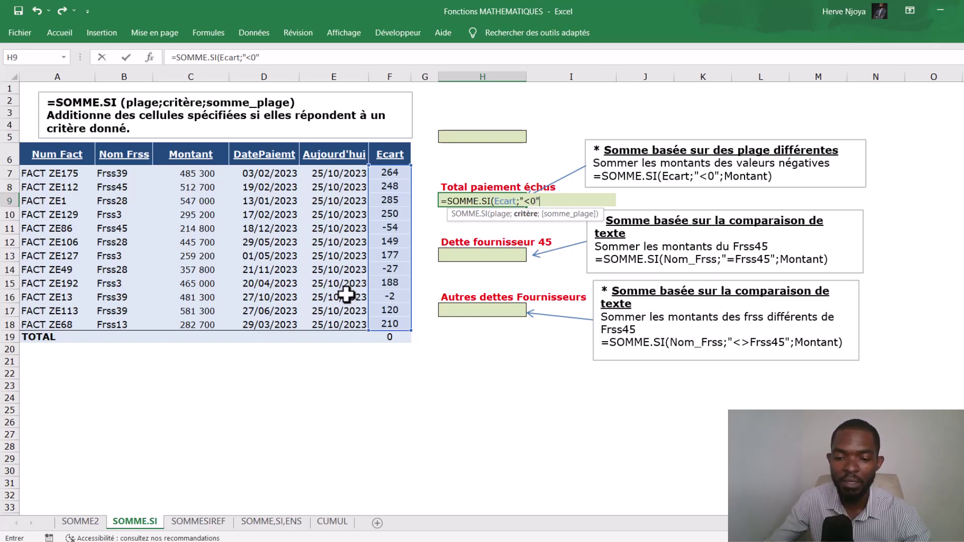
pyautogui.write(';')
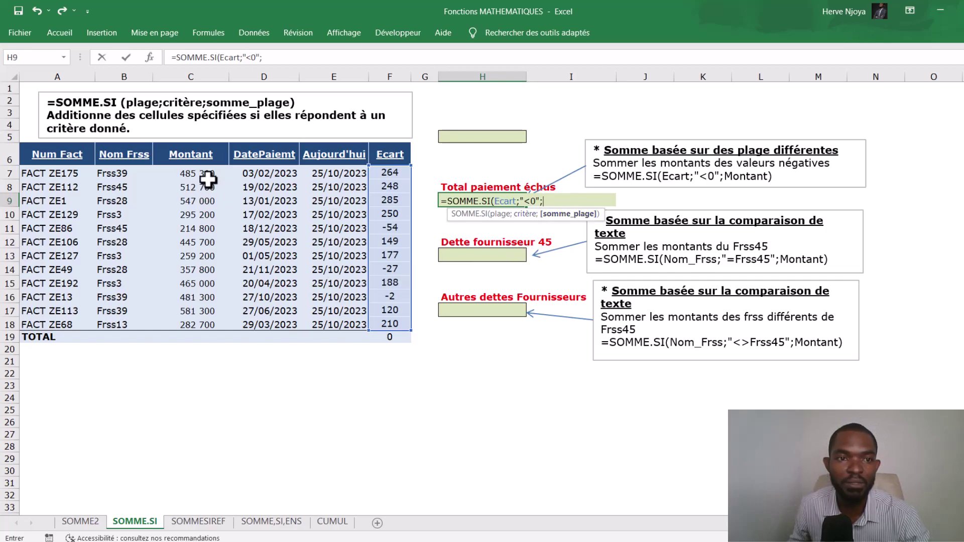
pyautogui.moveTo(196, 173); pyautogui.dragTo(196, 327)
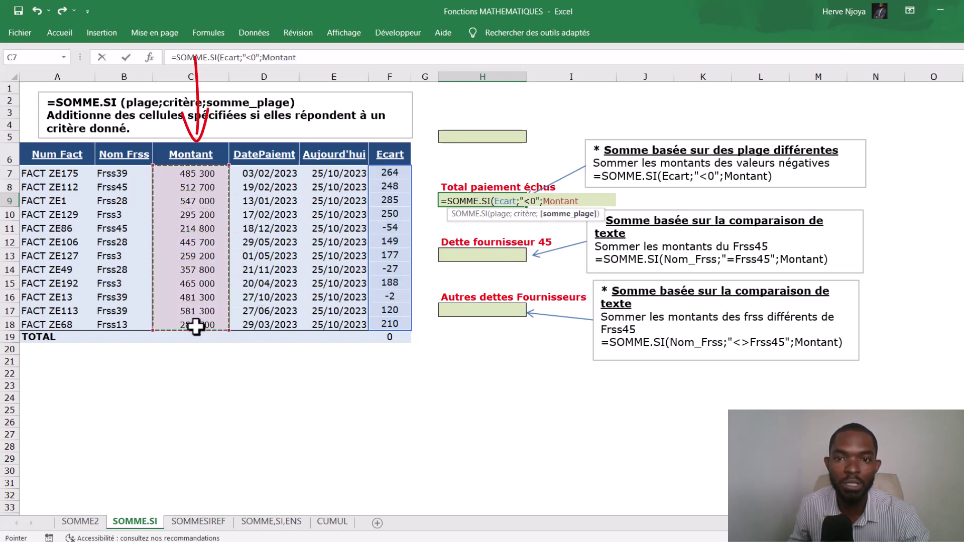
pyautogui.write(')')
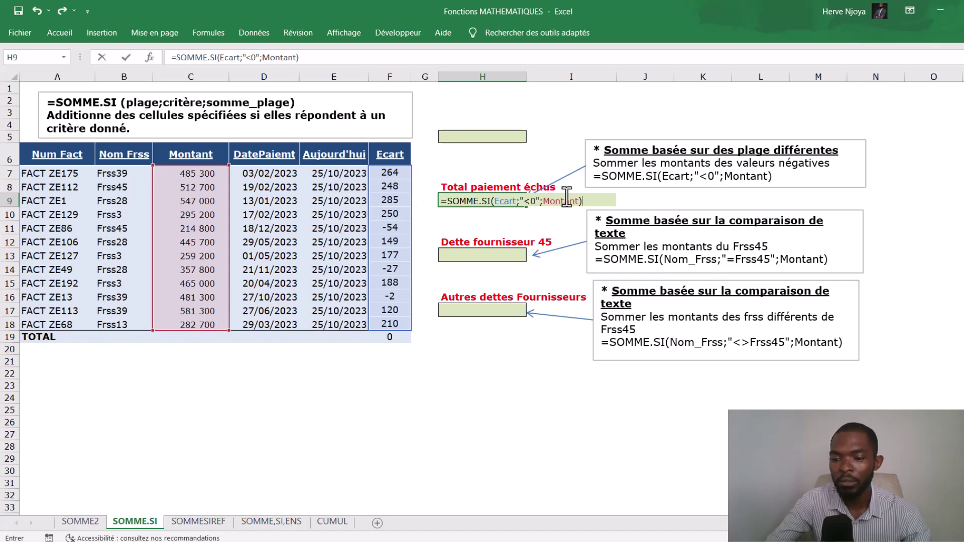
pyautogui.press('Return')
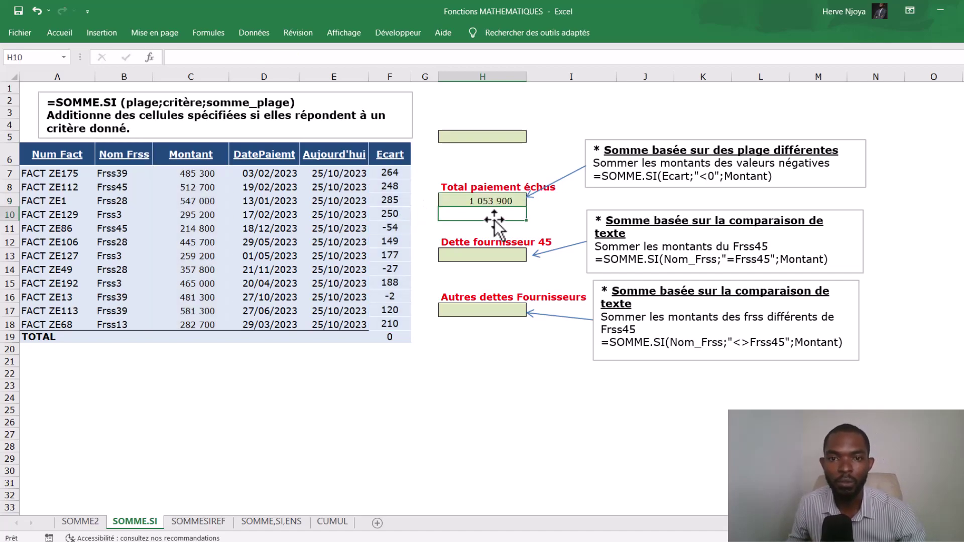
# Check the H9 total by selecting the Montant cells C11, C14 and C16 together.
pyautogui.click(496, 198)
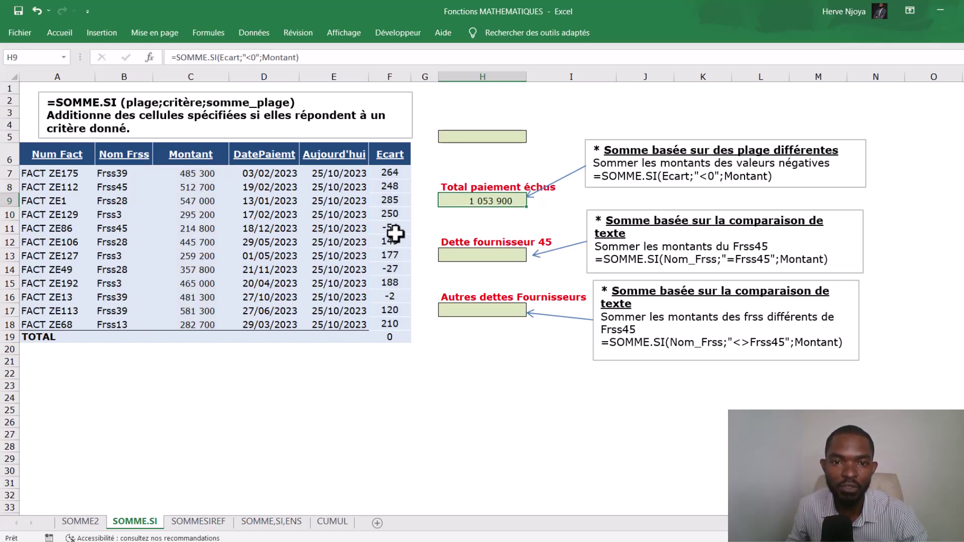
pyautogui.click(192, 230)
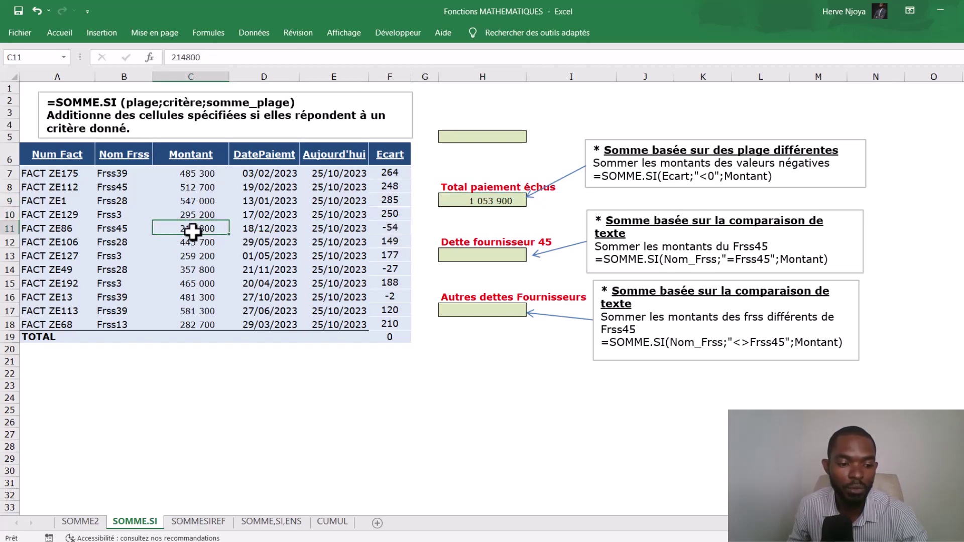
pyautogui.keyDown('ctrl'); pyautogui.click(198, 270); pyautogui.keyUp('ctrl')
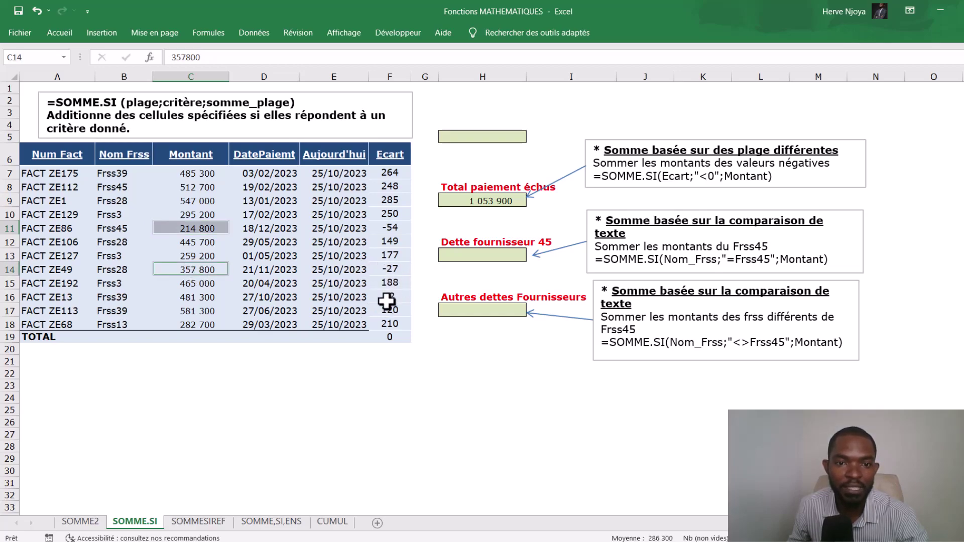
pyautogui.keyDown('ctrl'); pyautogui.click(208, 298); pyautogui.keyUp('ctrl')
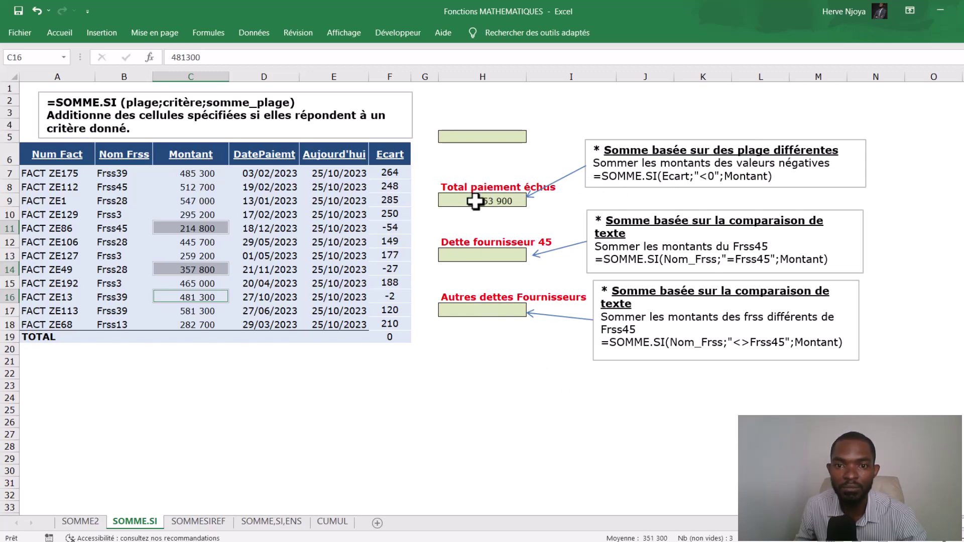
# Examine the supplier names in B7:B18, the Frss45 example formula note and the amounts in C7:C18.
pyautogui.click(475, 254)
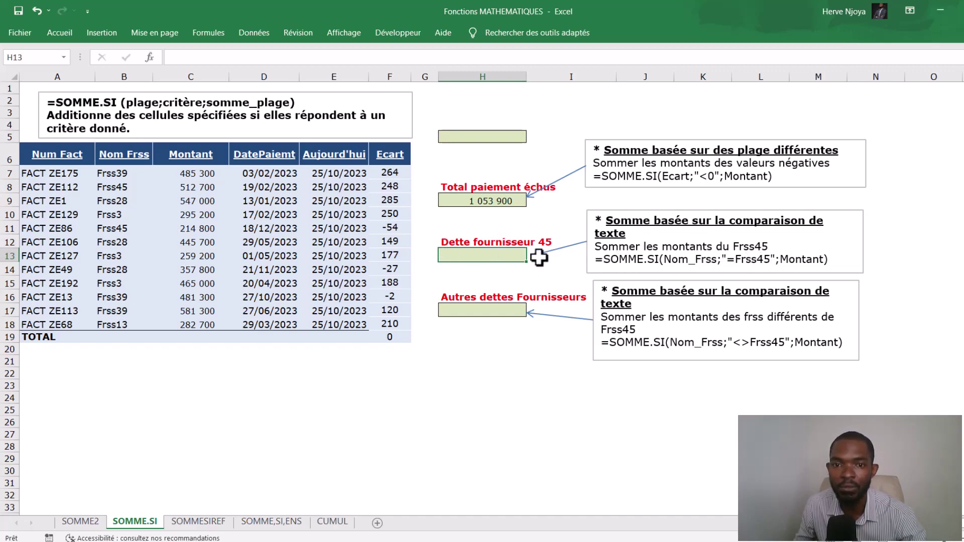
pyautogui.click(124, 172)
pyautogui.moveTo(124, 202); pyautogui.dragTo(118, 326)
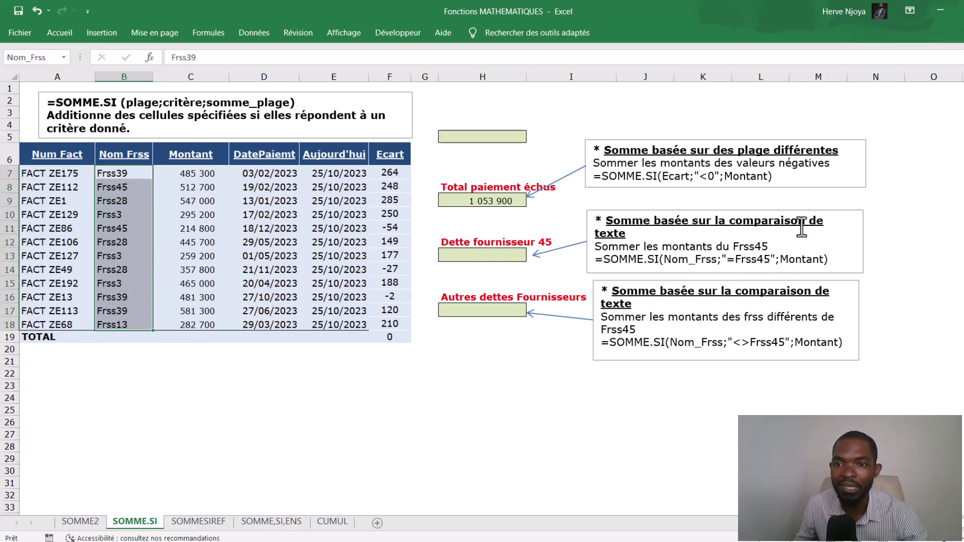
pyautogui.click(751, 259)
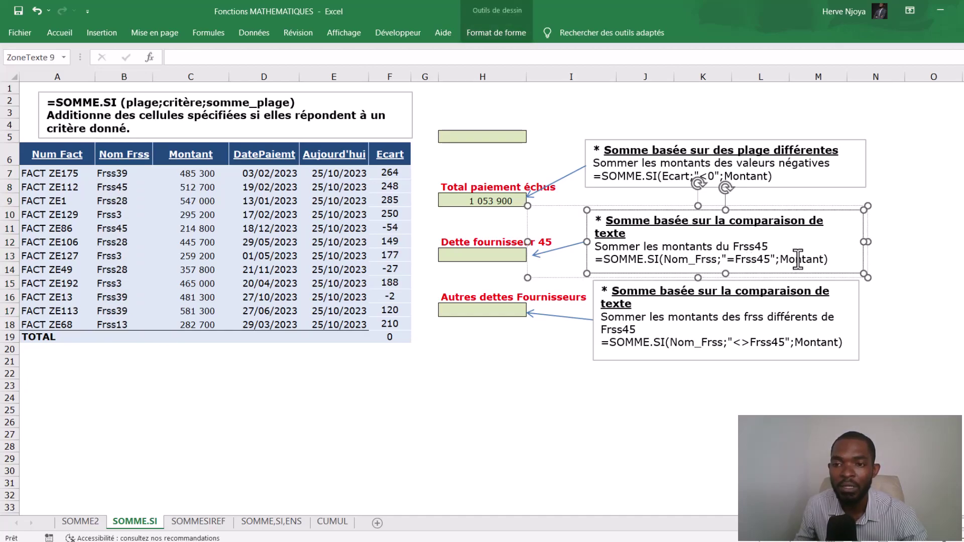
pyautogui.moveTo(201, 174); pyautogui.dragTo(208, 319)
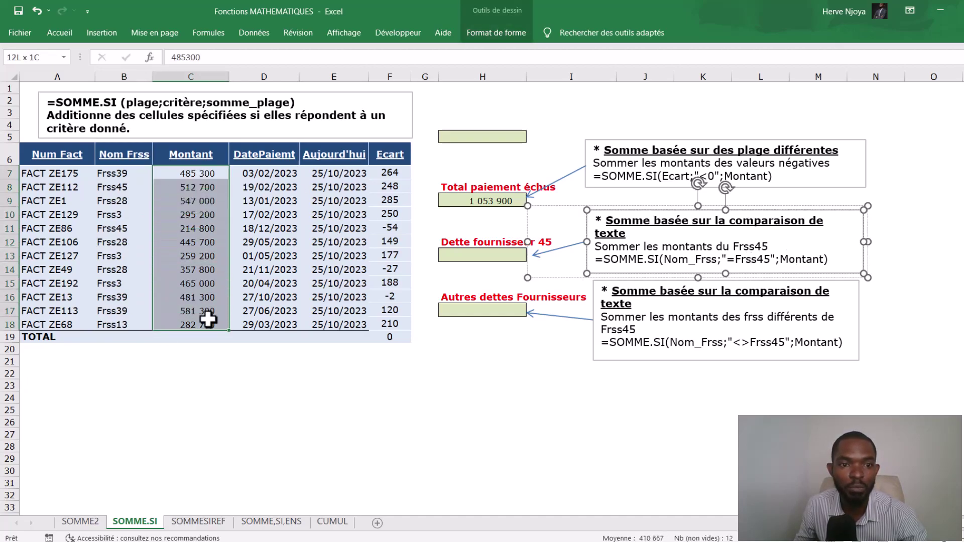
# Begin a SOMME.SI formula in the Dette fournisseur 45 cell H13, with Nom_Frss from B7:B18 as the criteria range.
pyautogui.click(466, 254)
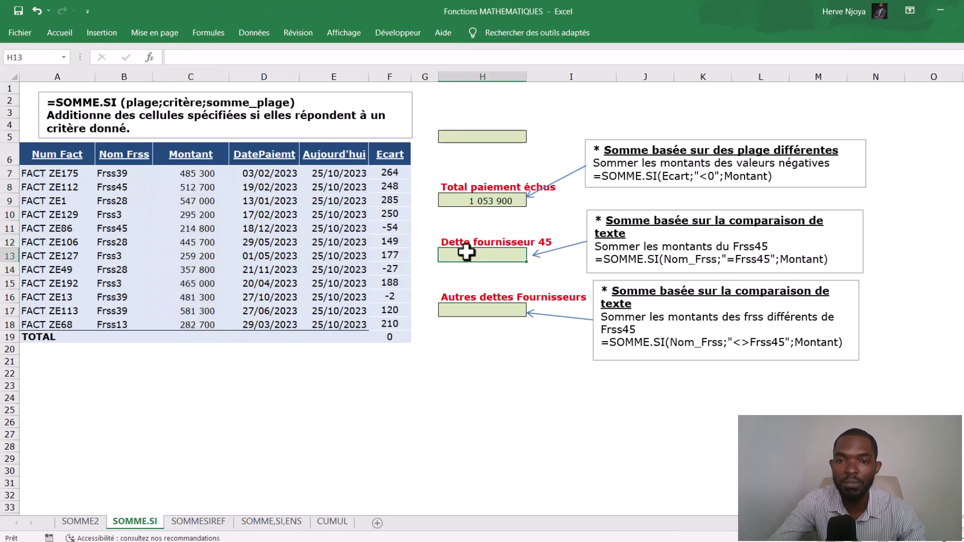
pyautogui.write('=somm')
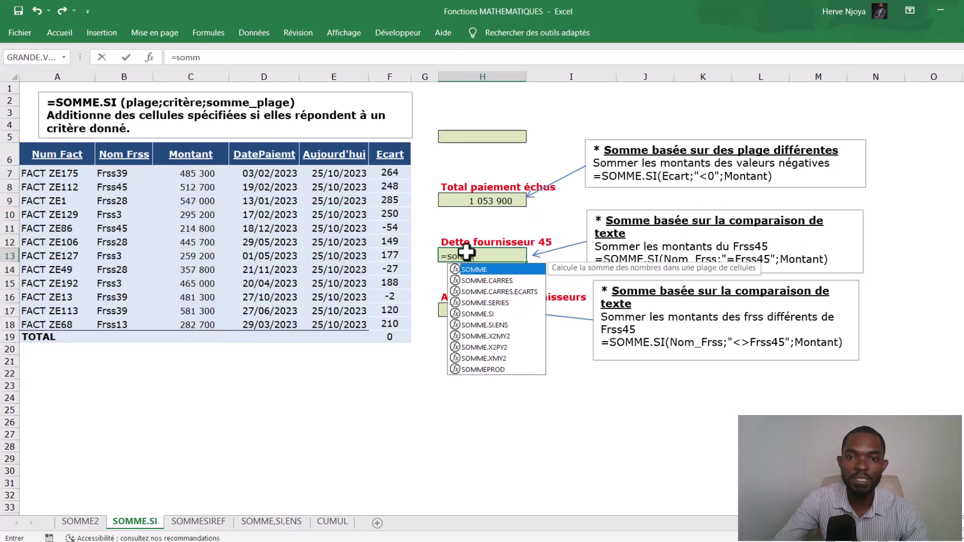
pyautogui.click(477, 314)
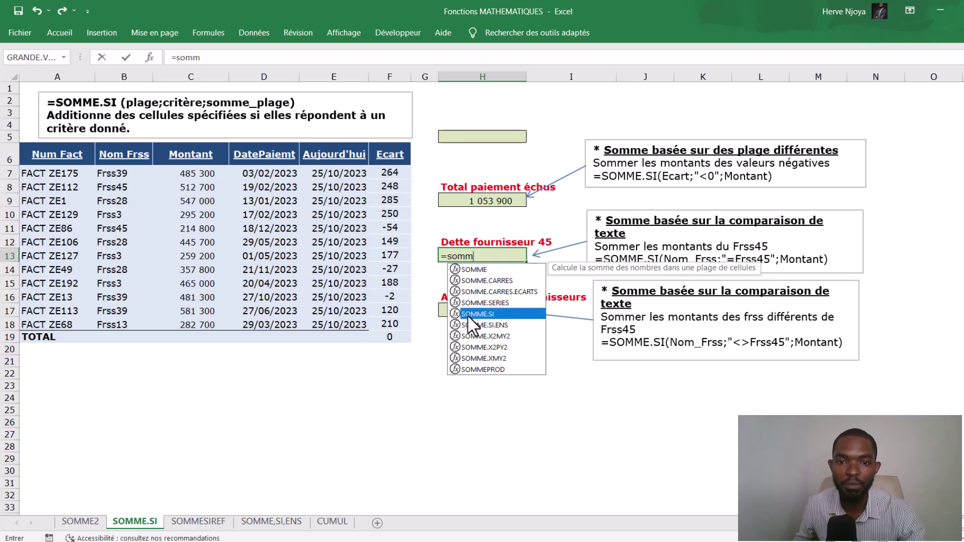
pyautogui.doubleClick(477, 314)
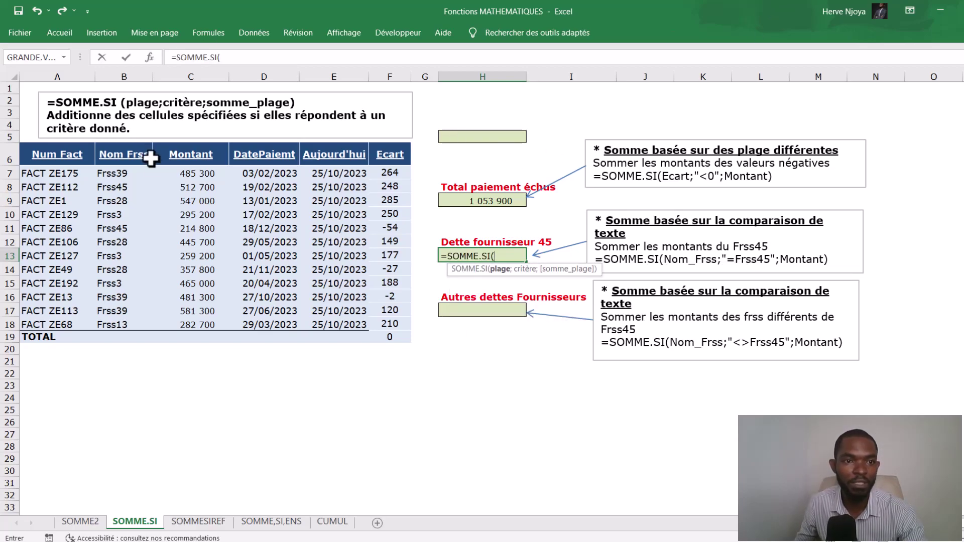
pyautogui.moveTo(115, 173); pyautogui.dragTo(105, 325)
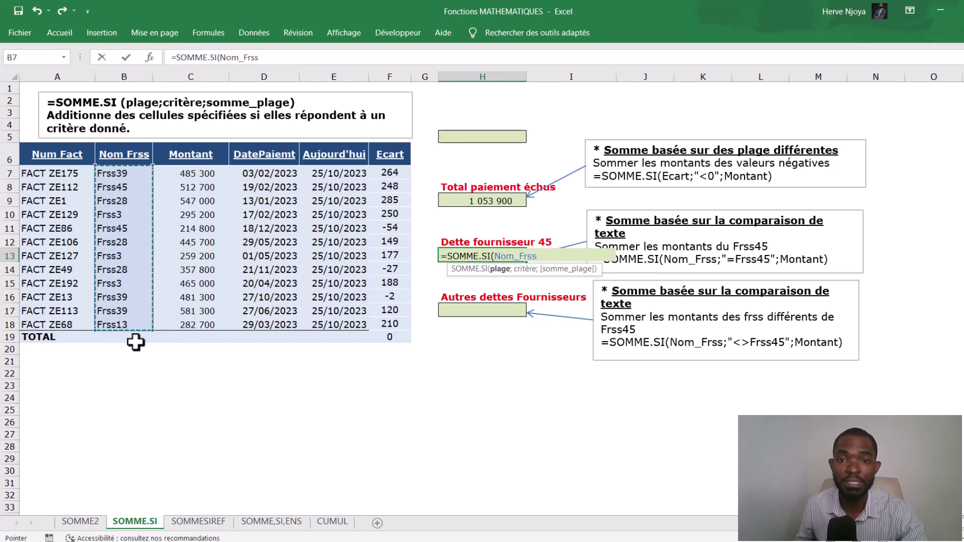
pyautogui.write(';')
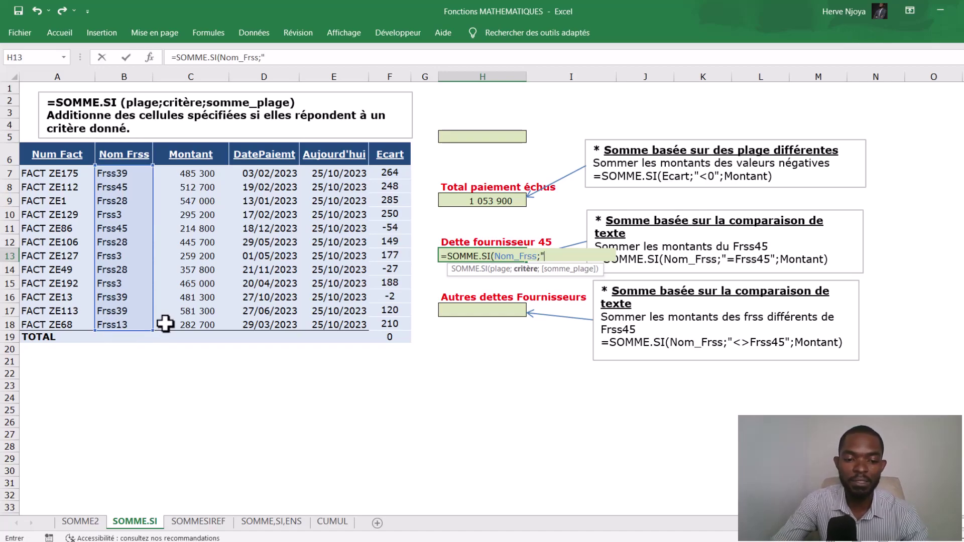
# Complete the H13 formula with the criterion "Frss45" and Montant from C7:C18 as the sum range.
pyautogui.write('"')
pyautogui.press('capslock')
pyautogui.write('F')
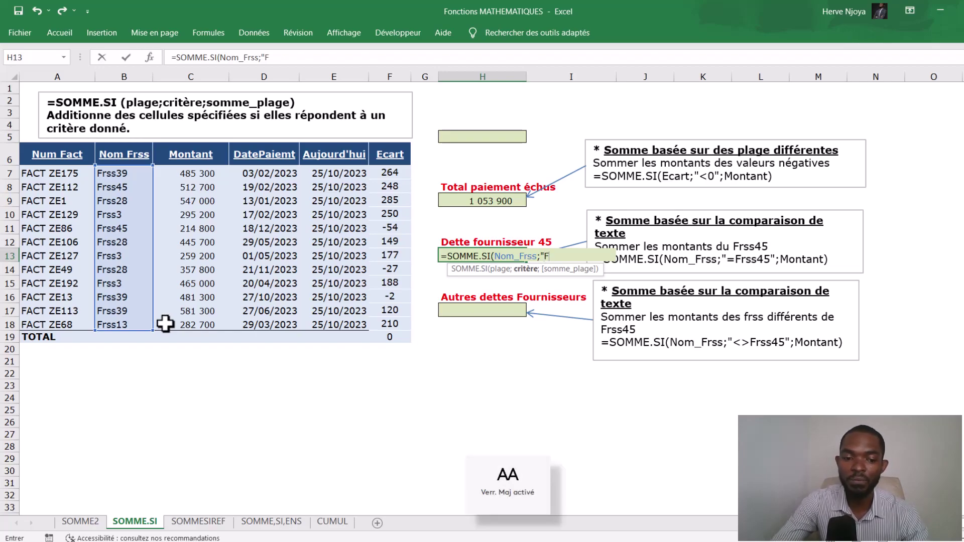
pyautogui.press('capslock')
pyautogui.write('rss45')
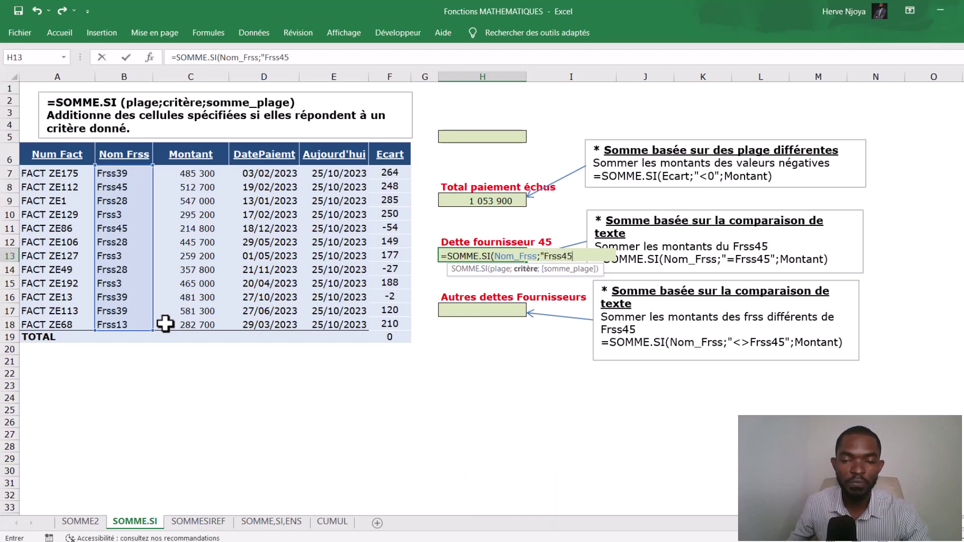
pyautogui.write('";')
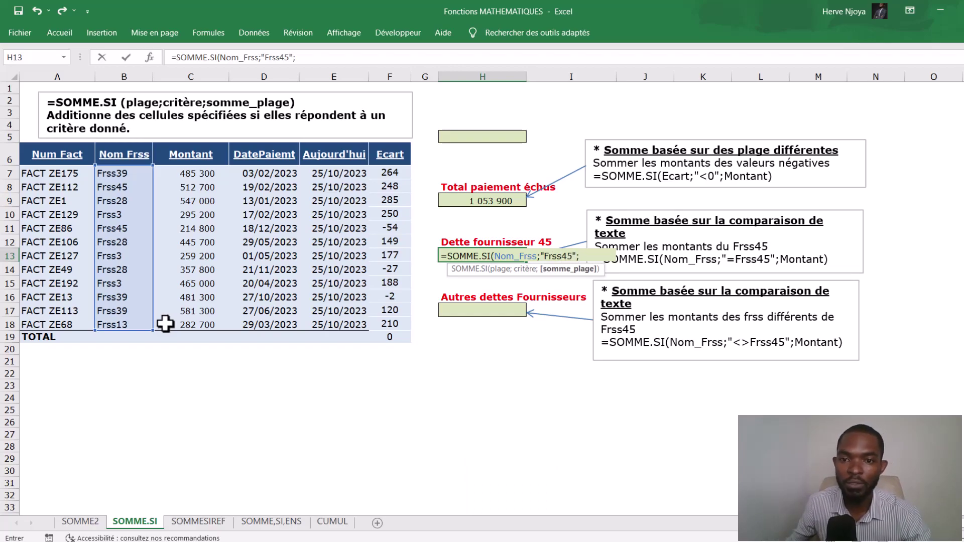
pyautogui.click(186, 172)
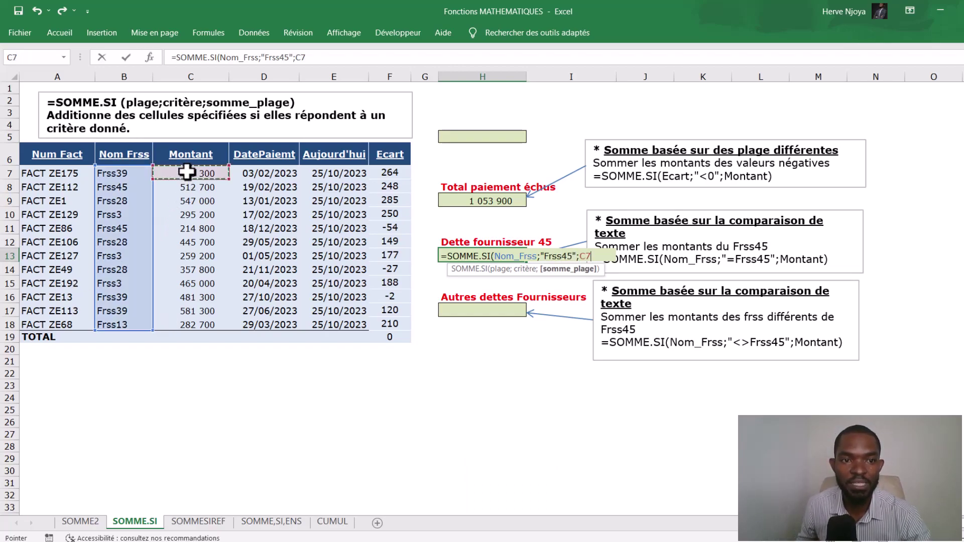
pyautogui.moveTo(187, 171); pyautogui.dragTo(192, 329)
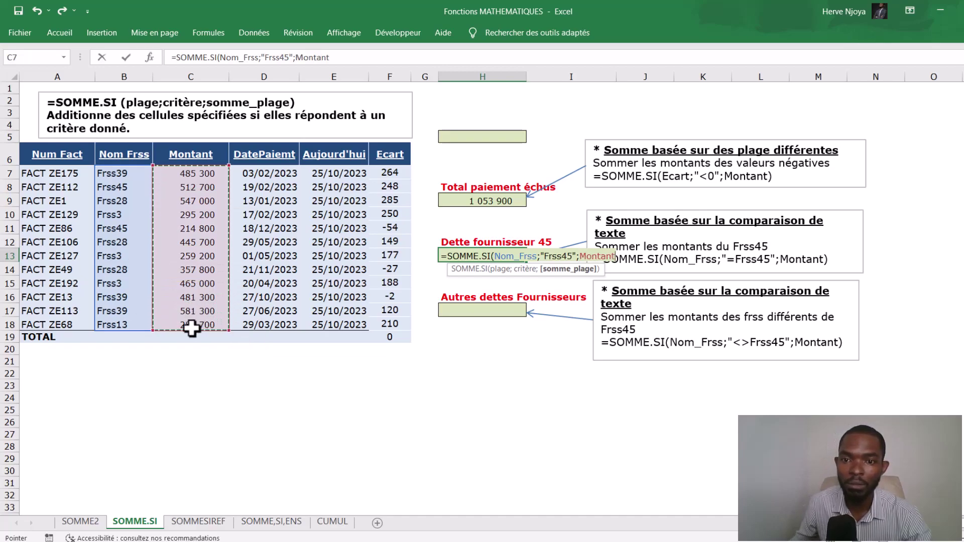
pyautogui.write(')')
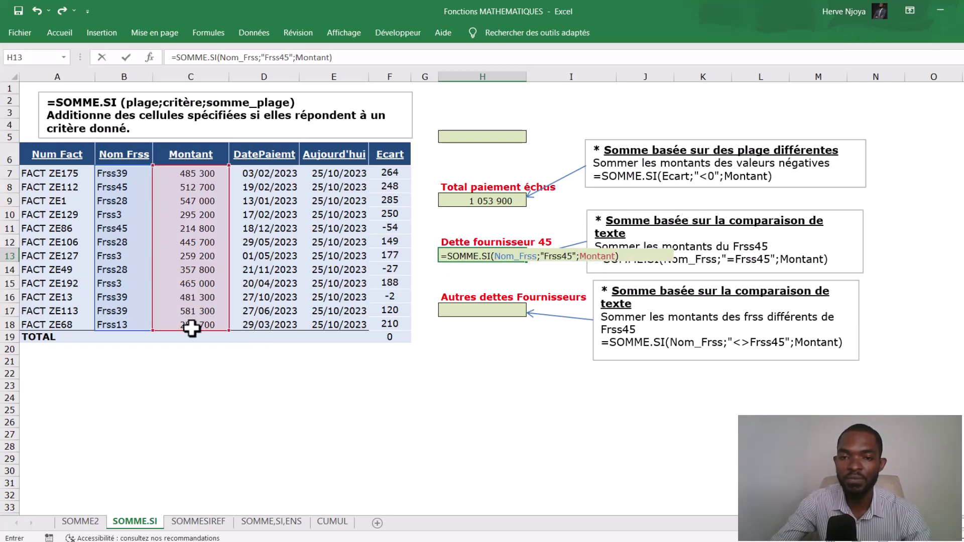
pyautogui.press('Return')
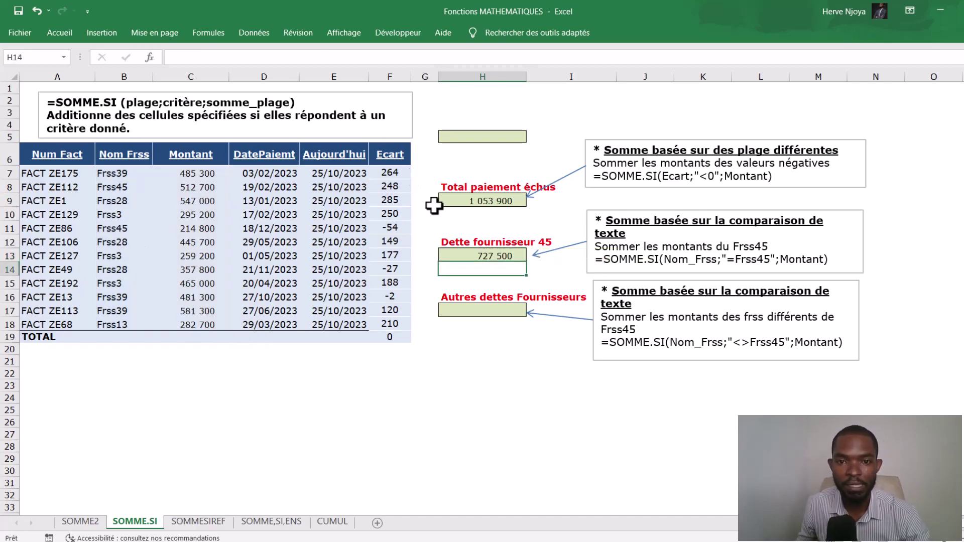
# Check the H13 total by reviewing its formula and selecting the Frss45 amounts C8 and C11 together.
pyautogui.click(497, 257)
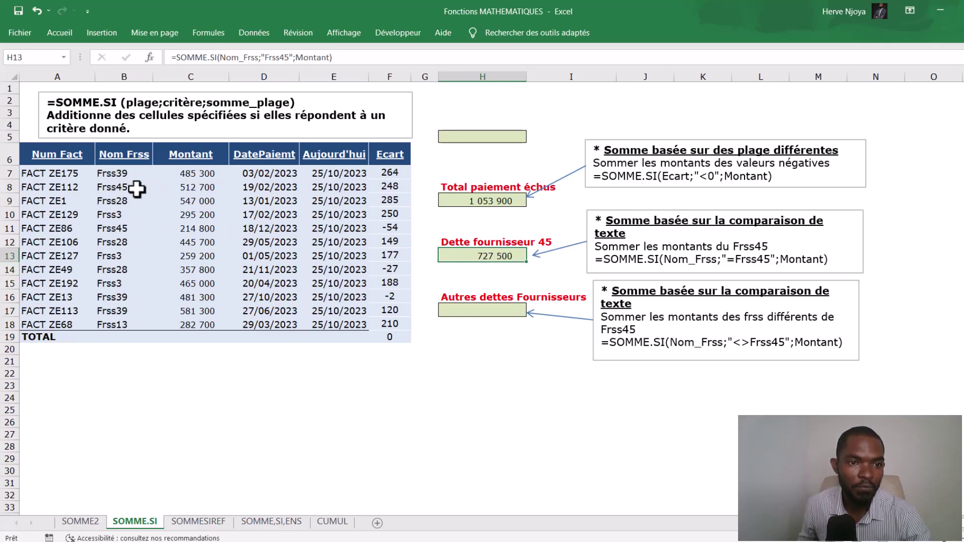
pyautogui.click(195, 187)
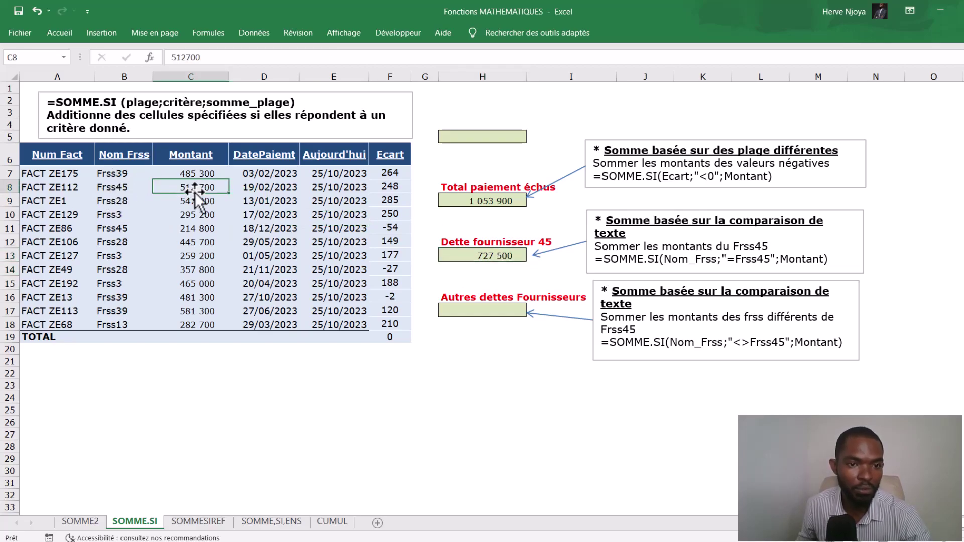
pyautogui.keyDown('ctrl'); pyautogui.click(193, 232); pyautogui.keyUp('ctrl')
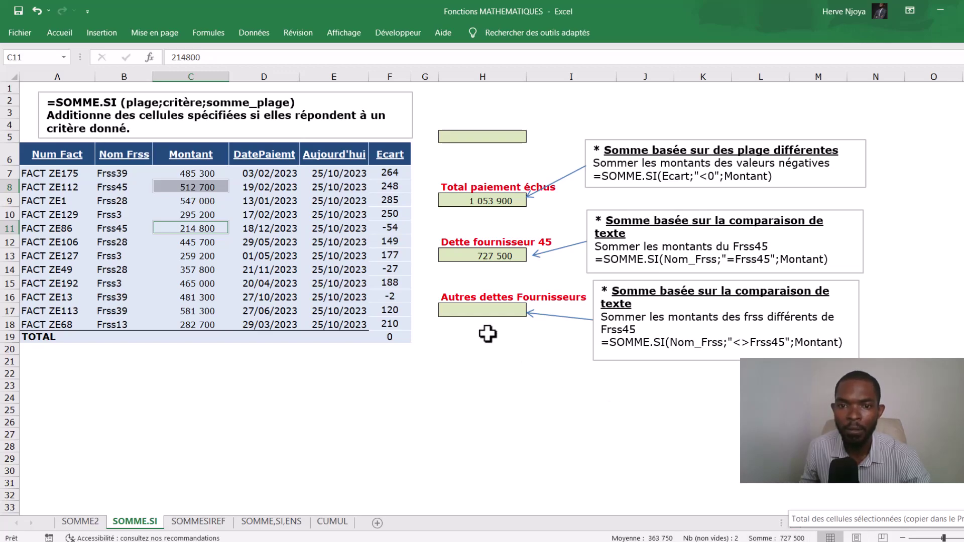
# Calculate Autres dettes Fournisseurs in H17 with =SOMME(Montant)-H13, taking Montant from C7:C18.
pyautogui.click(474, 311)
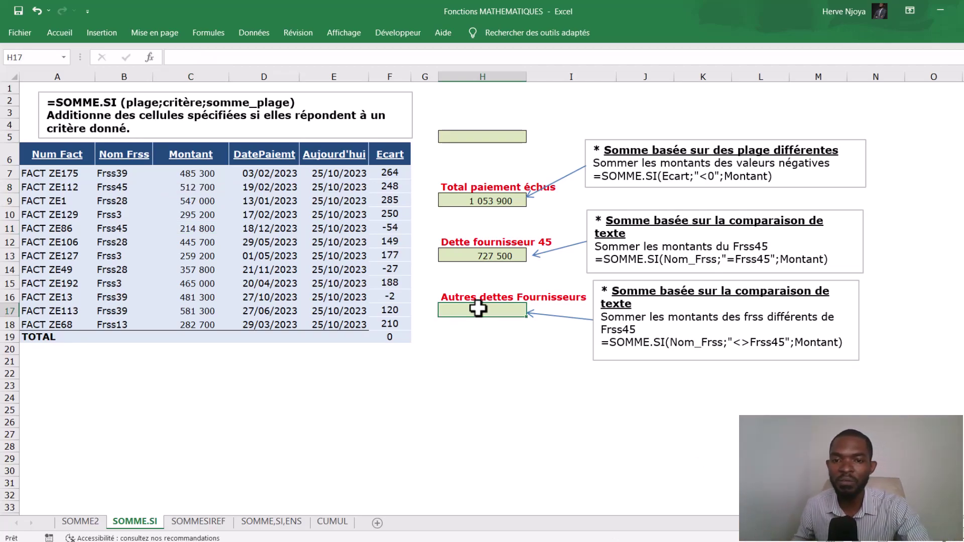
pyautogui.write('=')
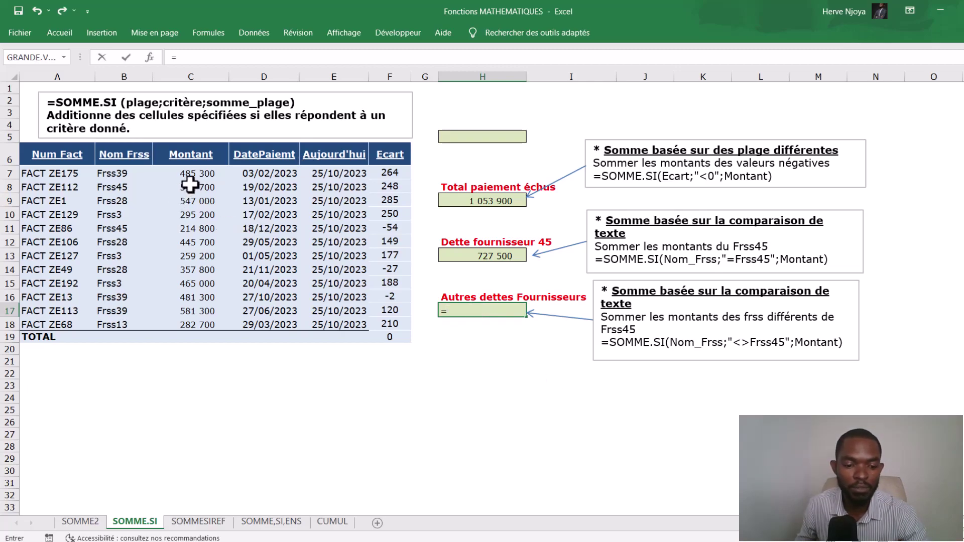
pyautogui.write('SOMME(')
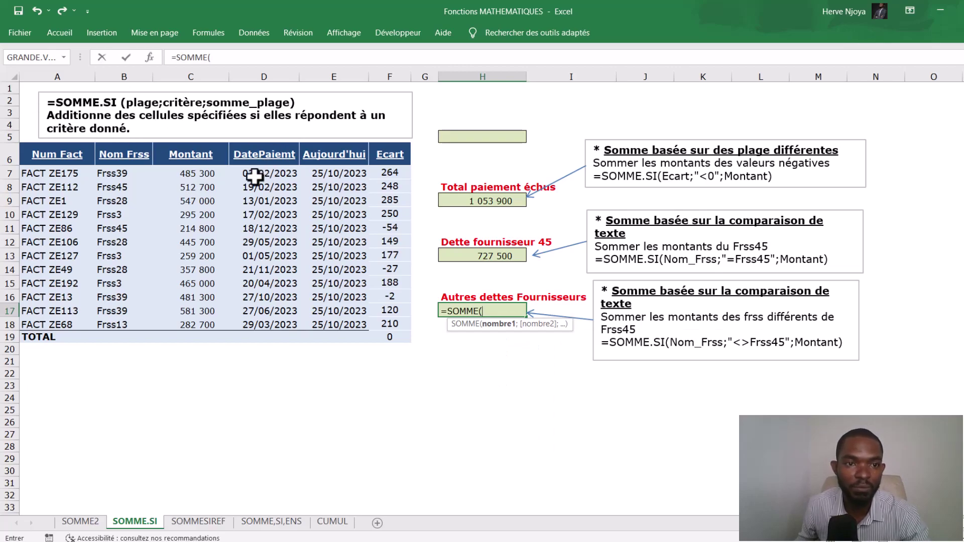
pyautogui.moveTo(198, 174); pyautogui.dragTo(207, 324)
pyautogui.write(')')
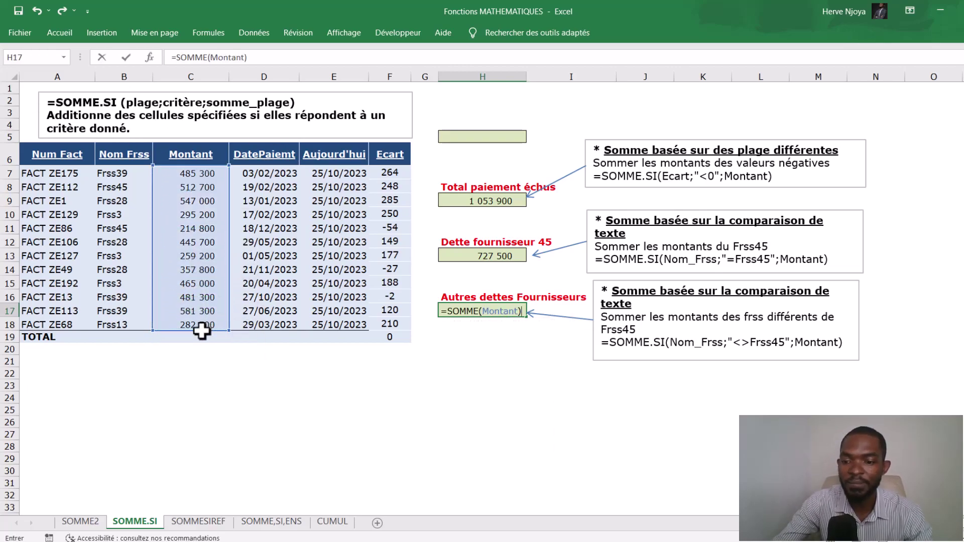
pyautogui.write('-')
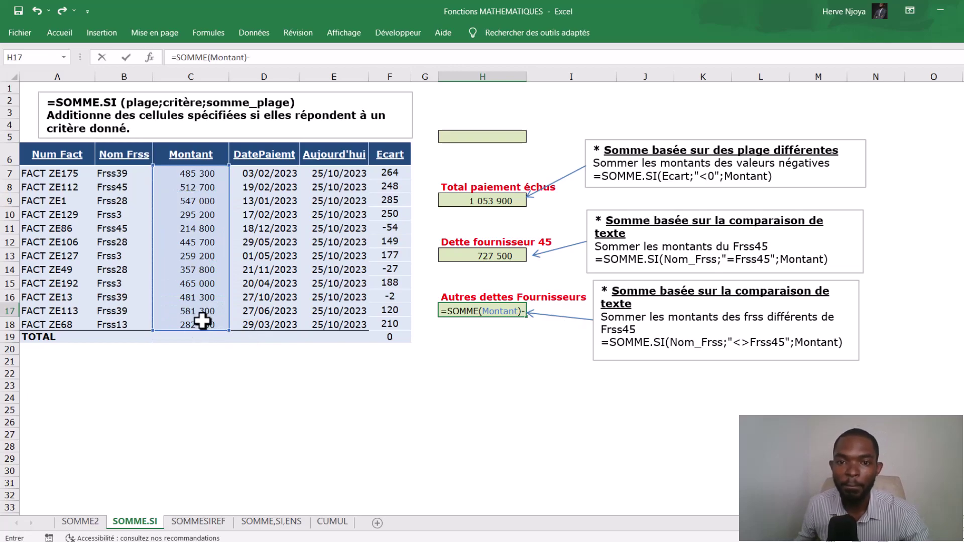
pyautogui.click(510, 257)
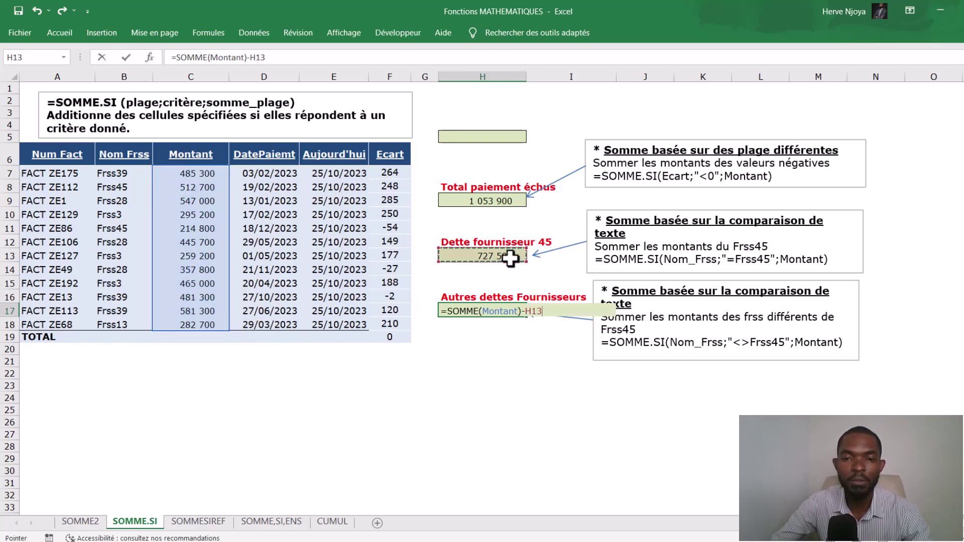
pyautogui.press('Return')
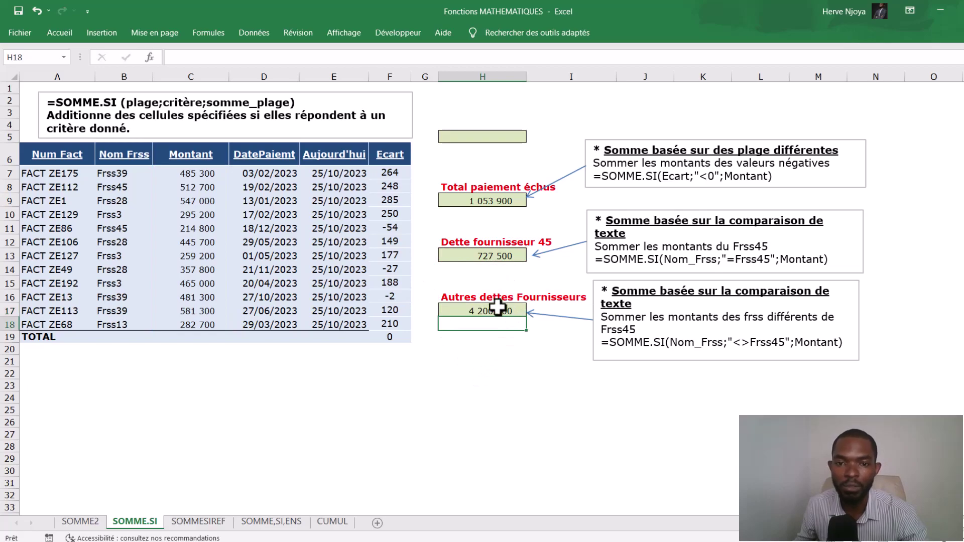
# Replace the Autres dettes Fournisseurs formula in H17 with a SOMME.SI formula using Nom_Frss from B7:B18 as the criteria range.
pyautogui.click(497, 307)
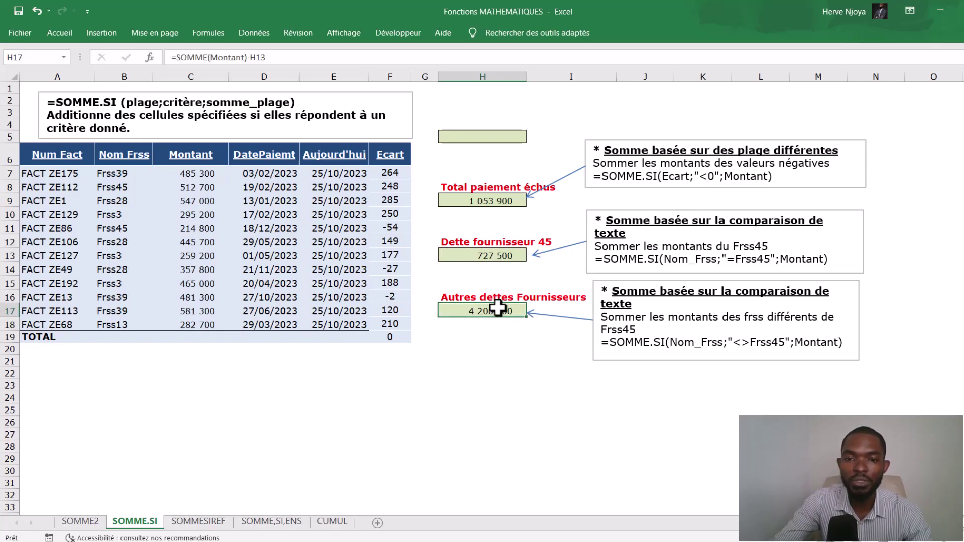
pyautogui.write('=s')
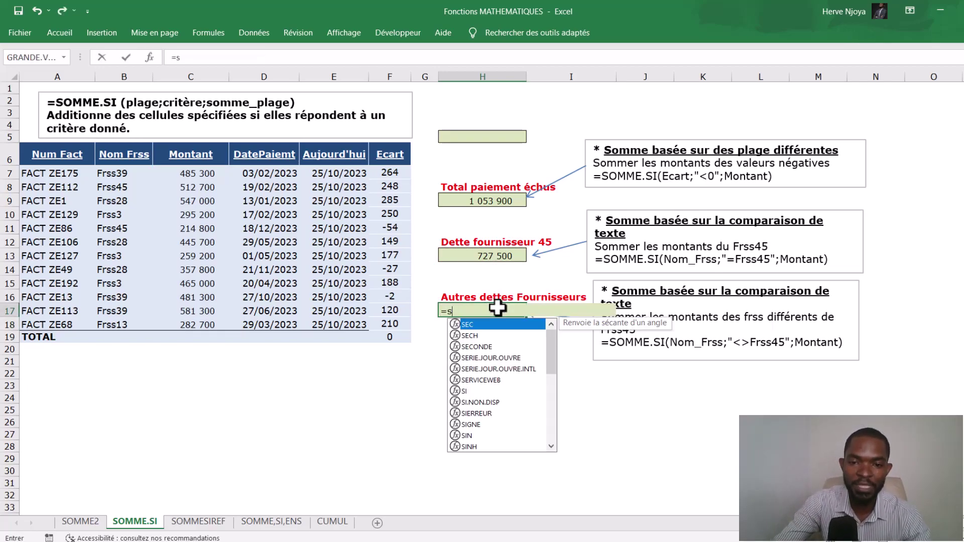
pyautogui.write('om')
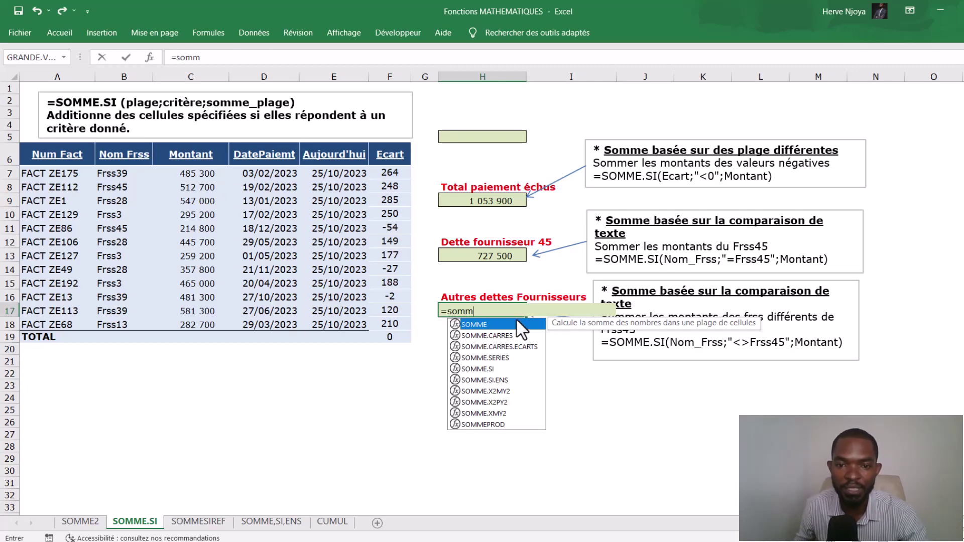
pyautogui.write('m')
pyautogui.doubleClick(478, 369)
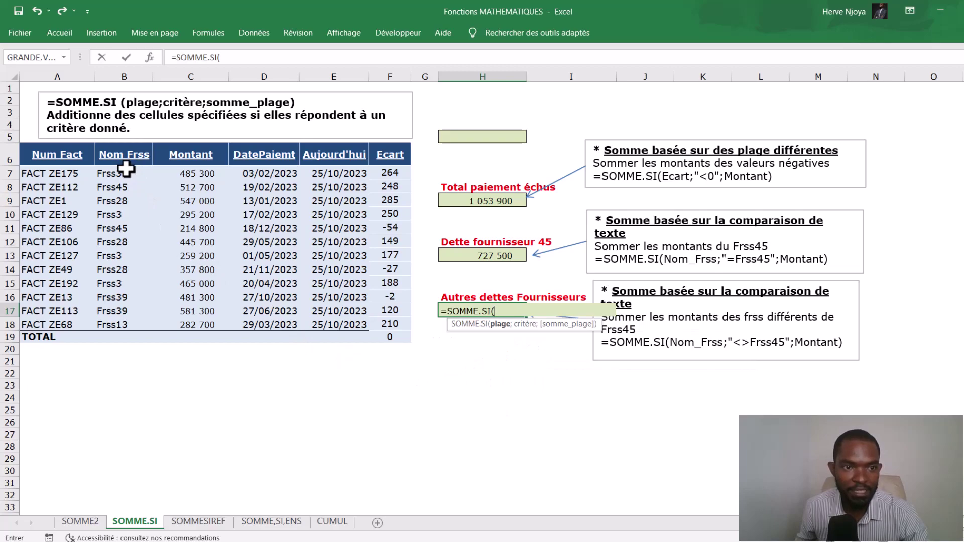
pyautogui.moveTo(126, 170); pyautogui.dragTo(107, 323)
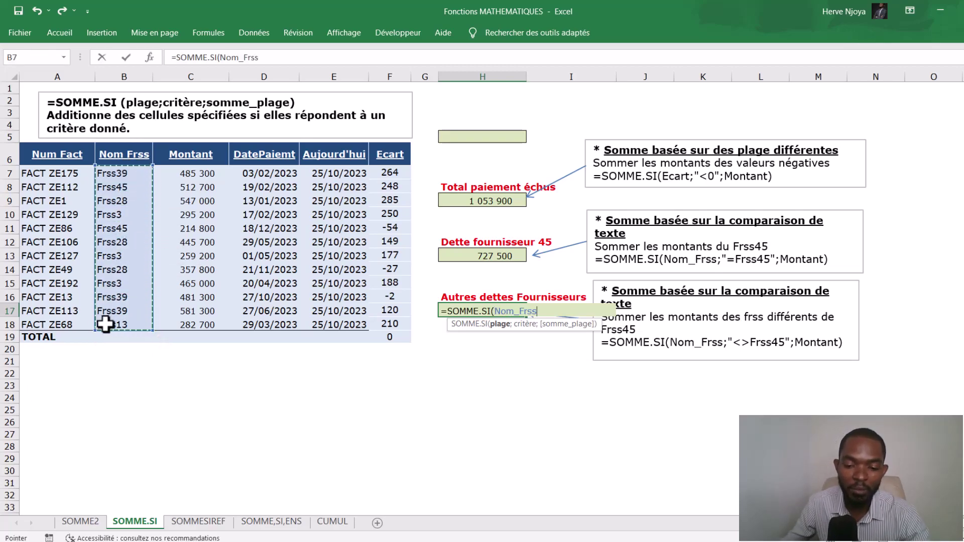
# Complete the H17 formula with the criterion "<>Frss45" and Montant from C7:C18 as the sum range.
pyautogui.write(';"<>')
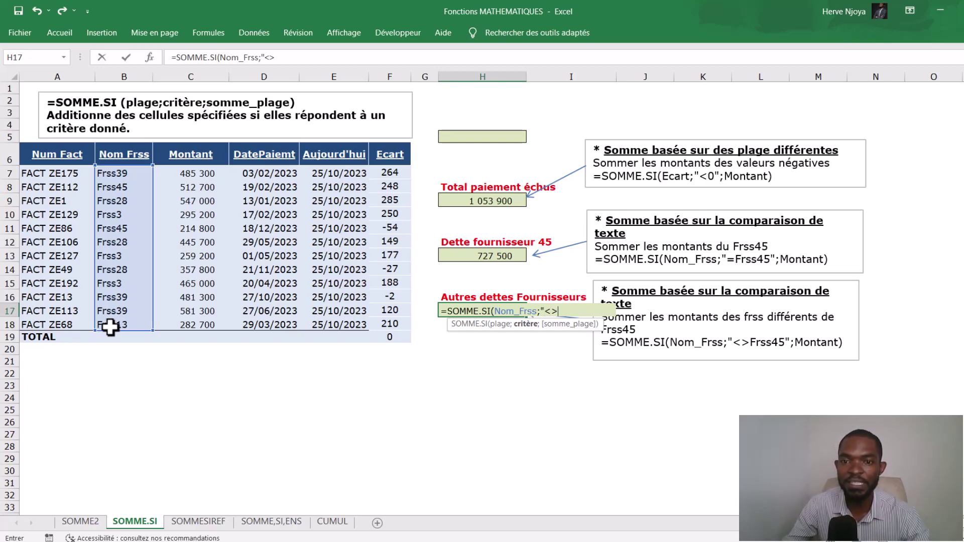
pyautogui.write('F')
pyautogui.press('capslock')
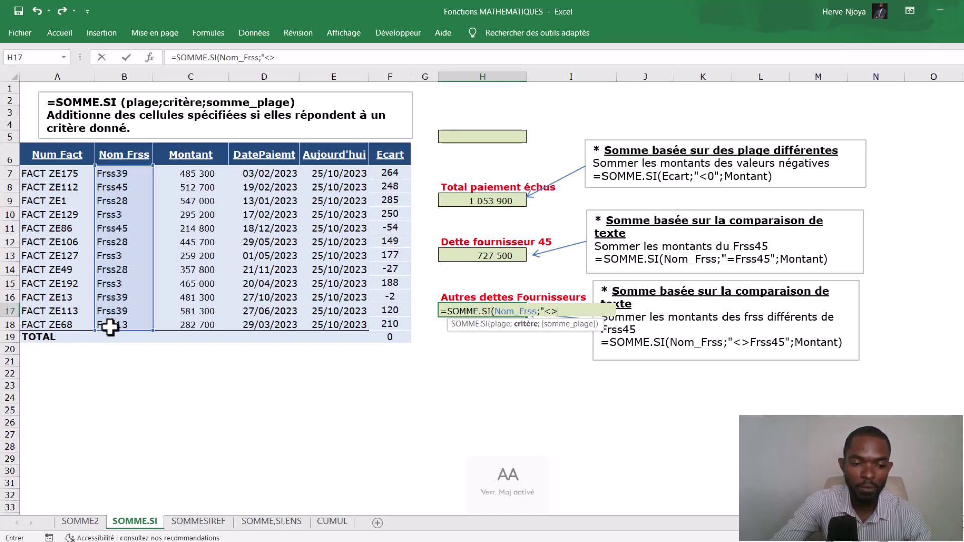
pyautogui.write('rss45')
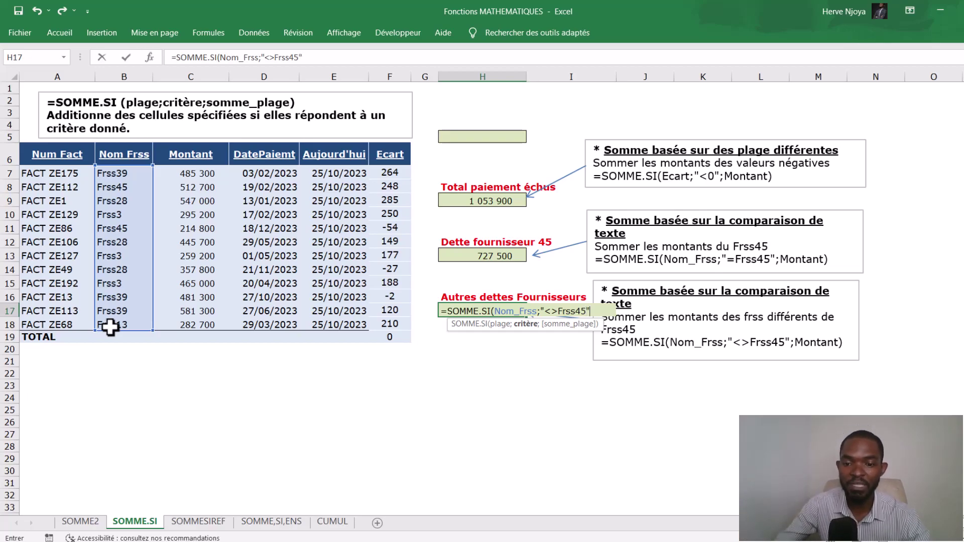
pyautogui.write(';')
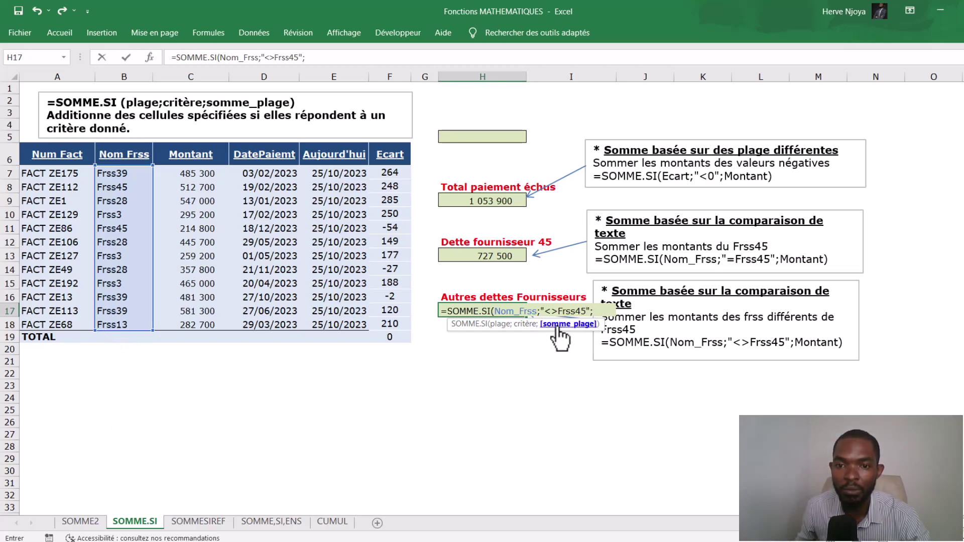
pyautogui.click(201, 178)
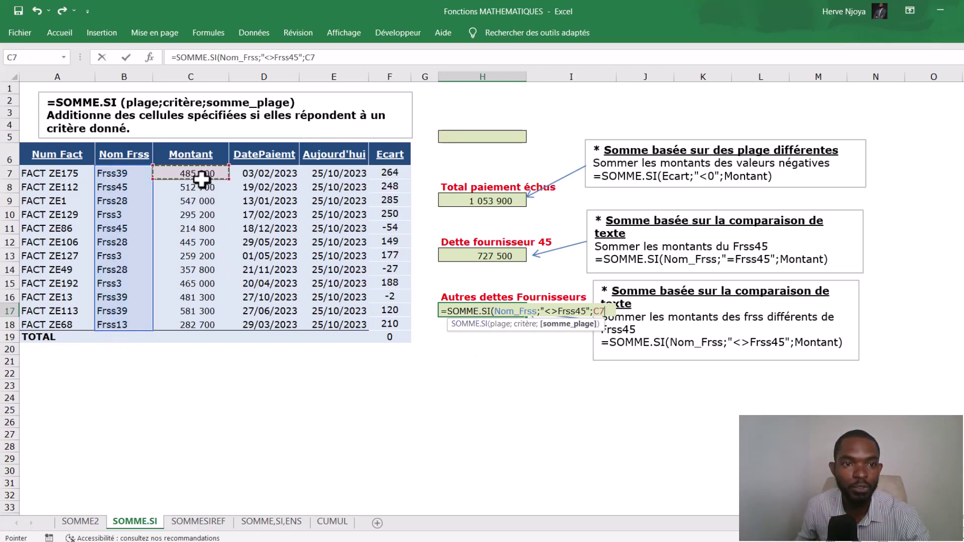
pyautogui.moveTo(201, 179); pyautogui.dragTo(196, 326)
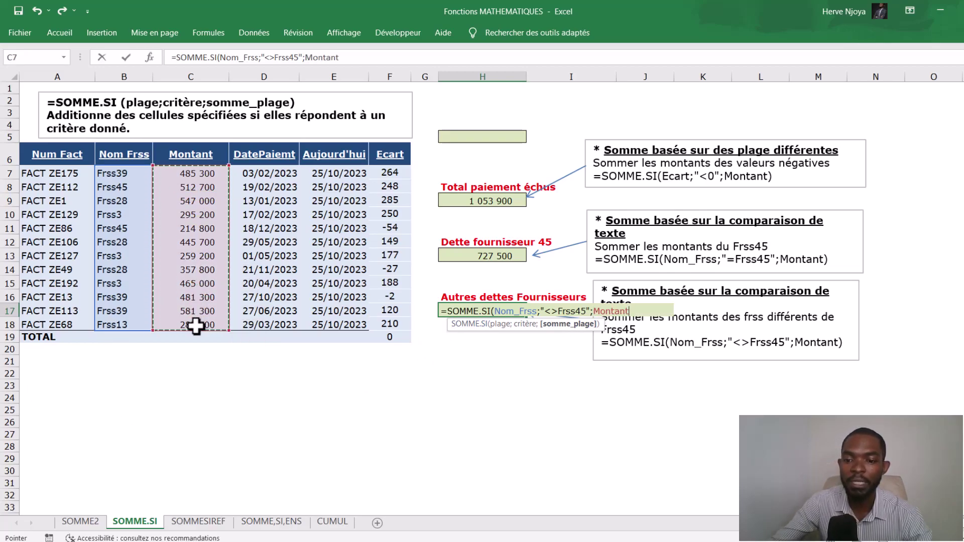
pyautogui.write(')')
pyautogui.press('Return')
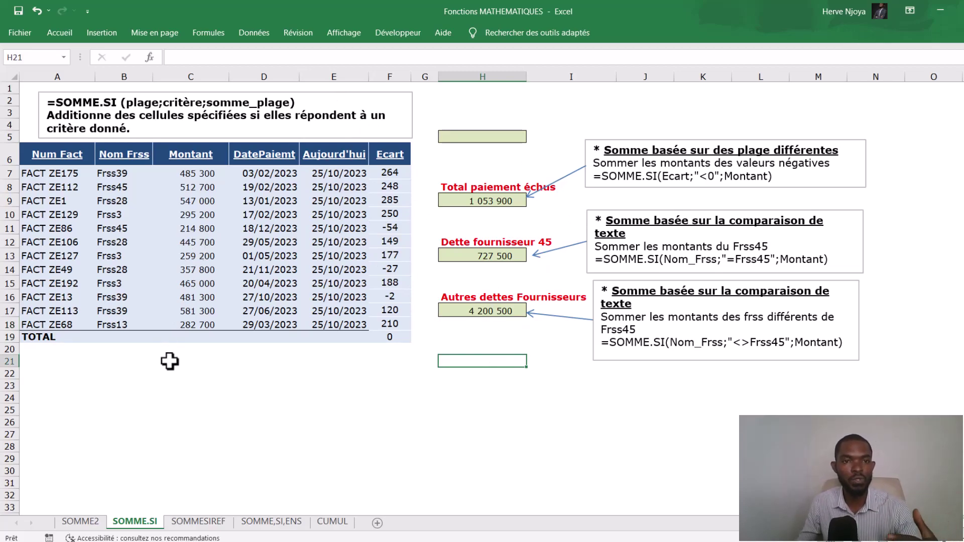
# On the SOMMESIREF sheet, begin a SOMME.SI formula in J2 with Nom_Frss from B2:B13 as the criteria range.
pyautogui.click(216, 527)
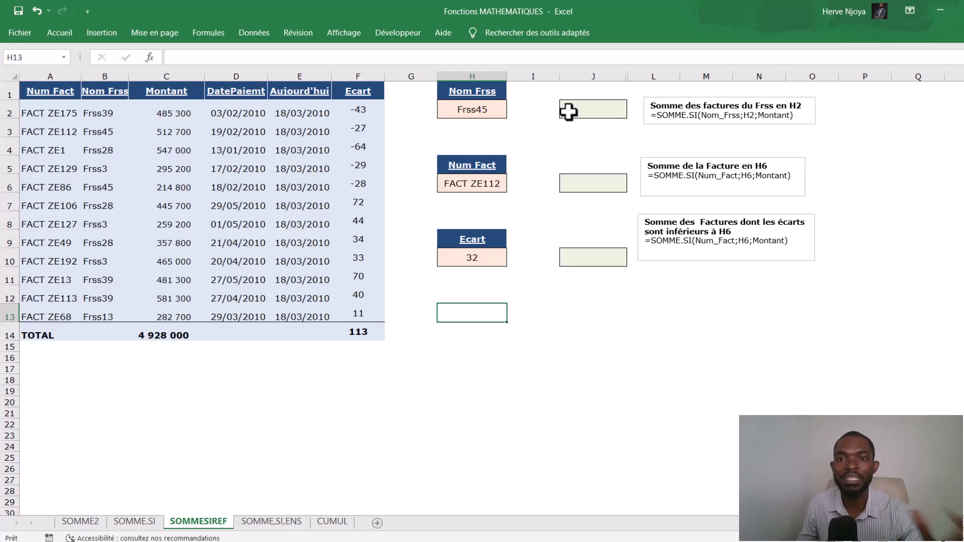
pyautogui.click(568, 112)
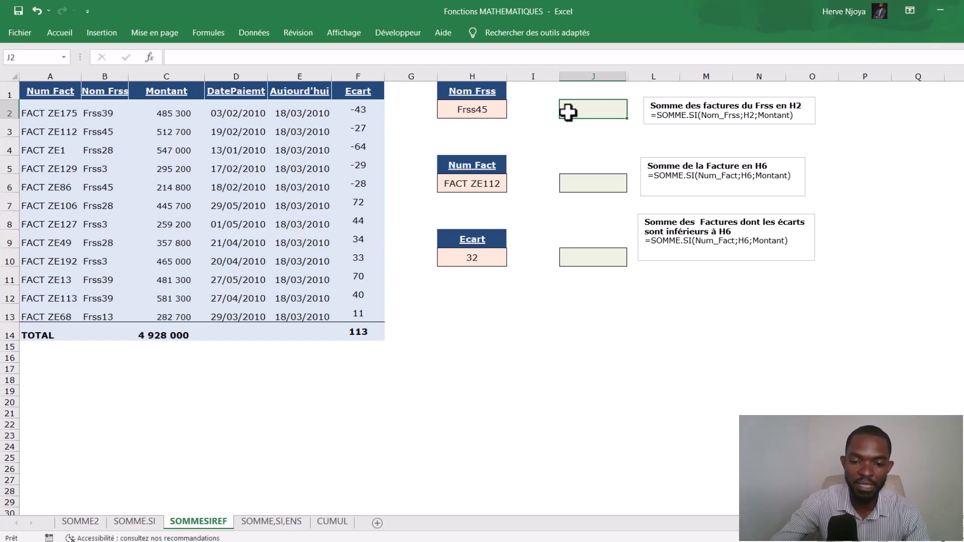
pyautogui.write('=')
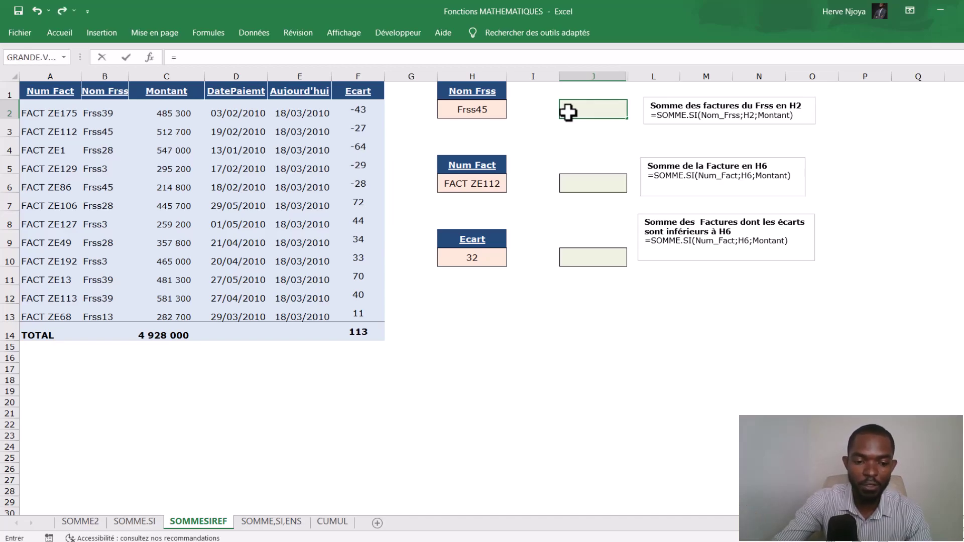
pyautogui.write('SOMME(')
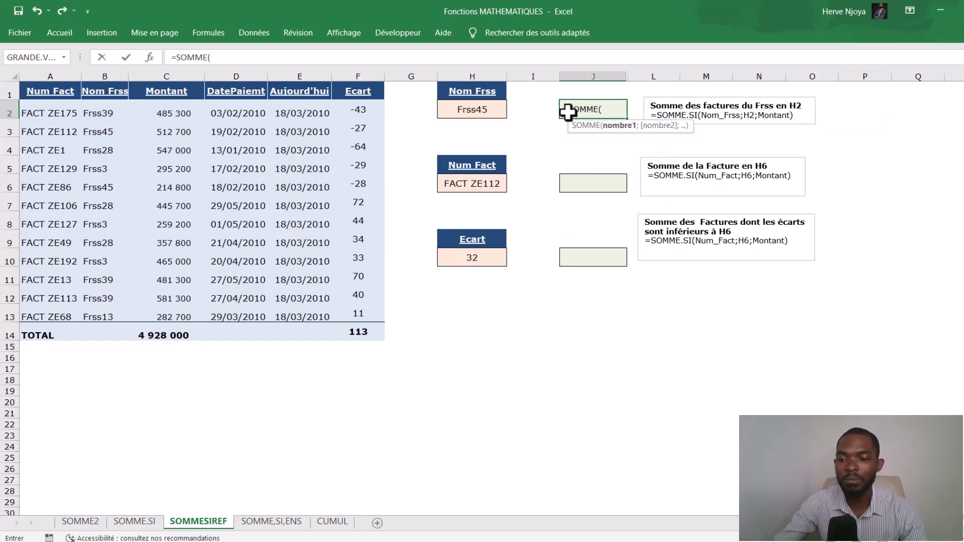
pyautogui.press('BackSpace')
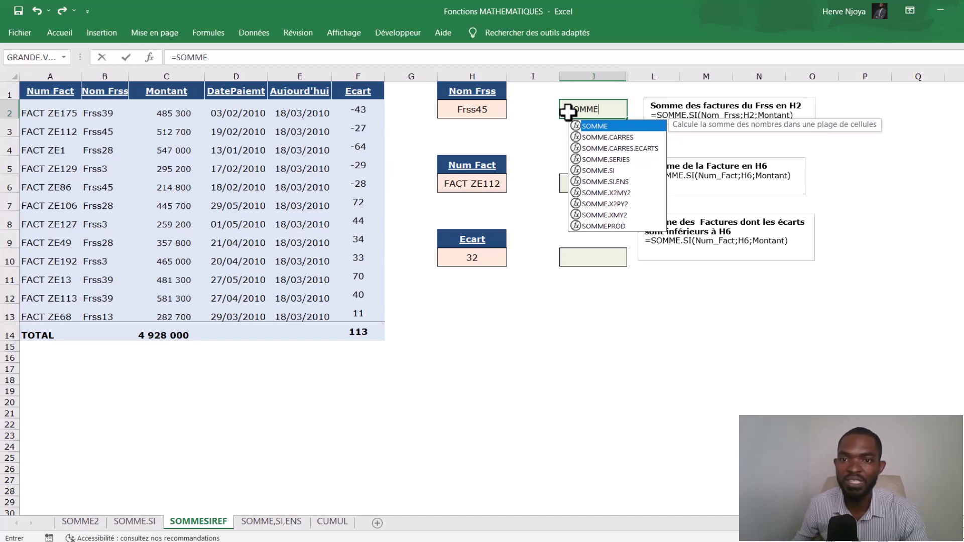
pyautogui.doubleClick(589, 170)
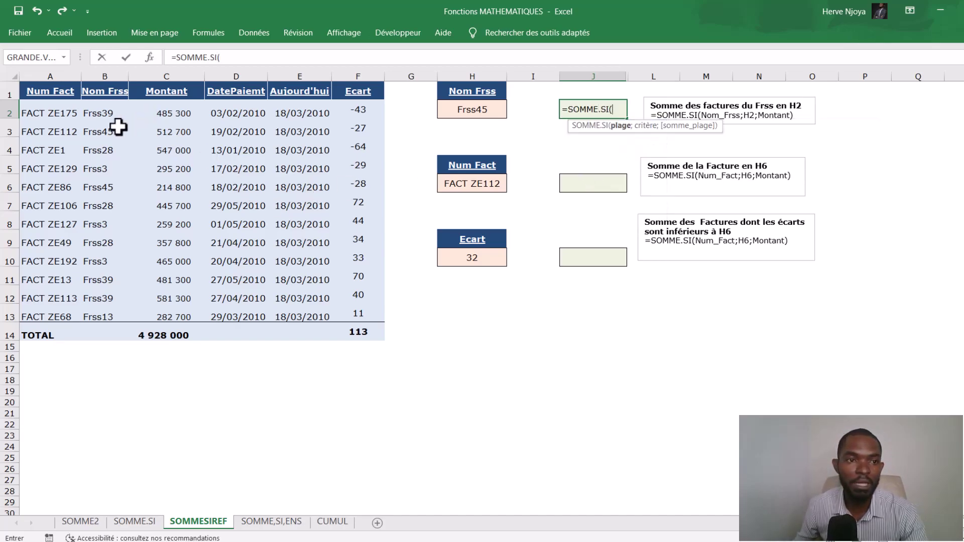
pyautogui.moveTo(104, 109); pyautogui.dragTo(82, 313)
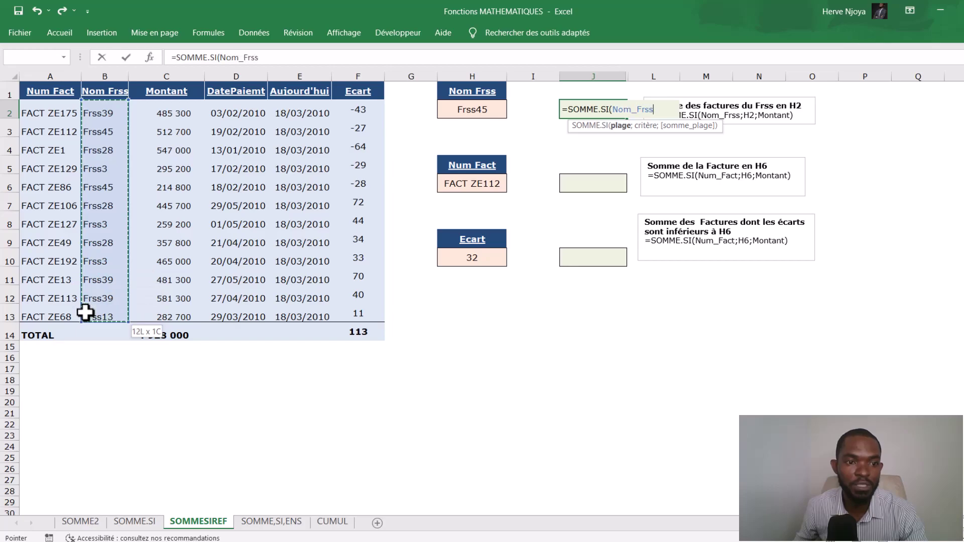
# Complete the J2 formula with cell H2 as the criterion and Montant from C2:C13 as the sum range.
pyautogui.write(';')
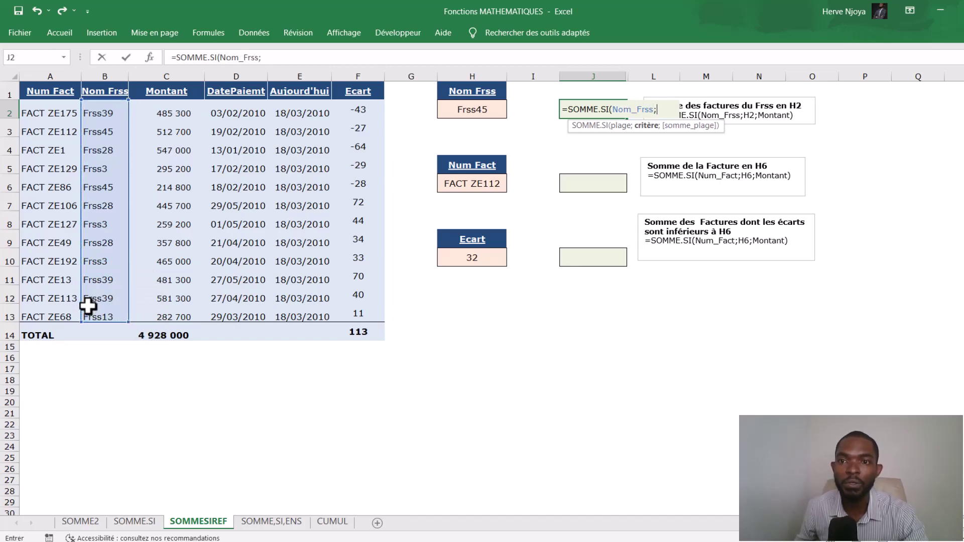
pyautogui.click(462, 110)
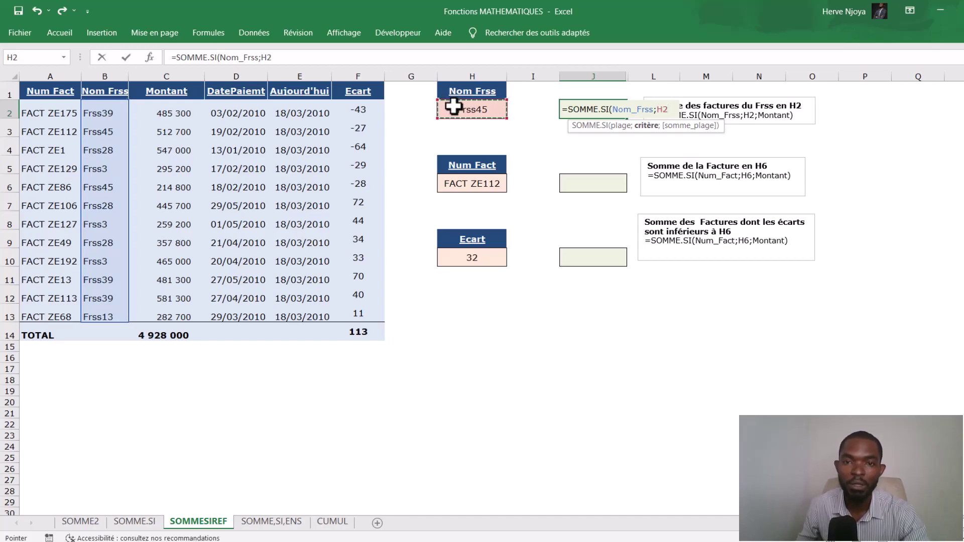
pyautogui.write(';')
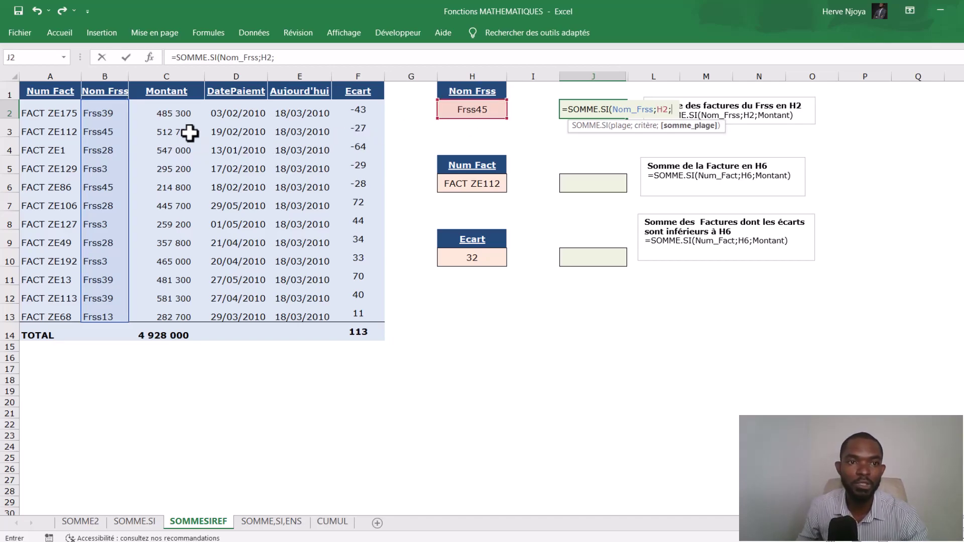
pyautogui.moveTo(179, 111); pyautogui.dragTo(161, 314)
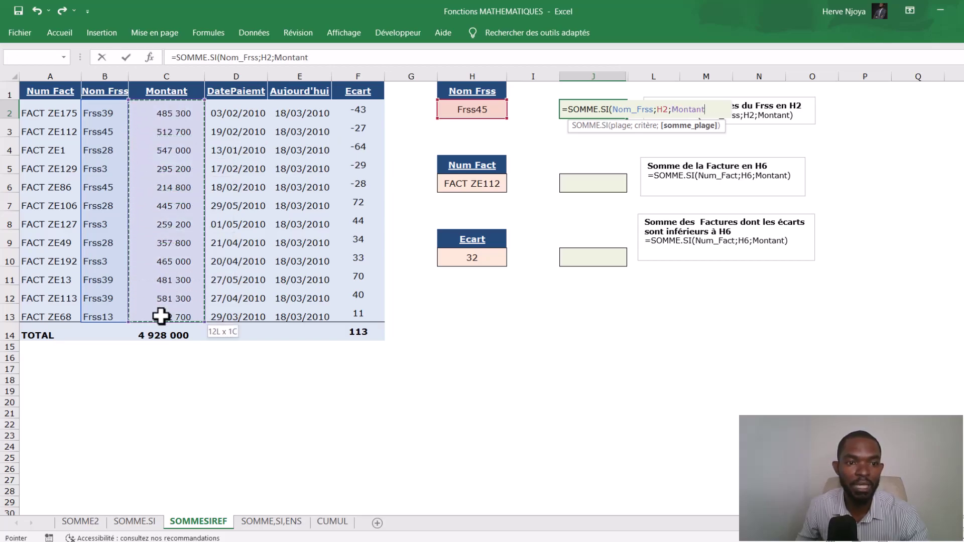
pyautogui.write(')')
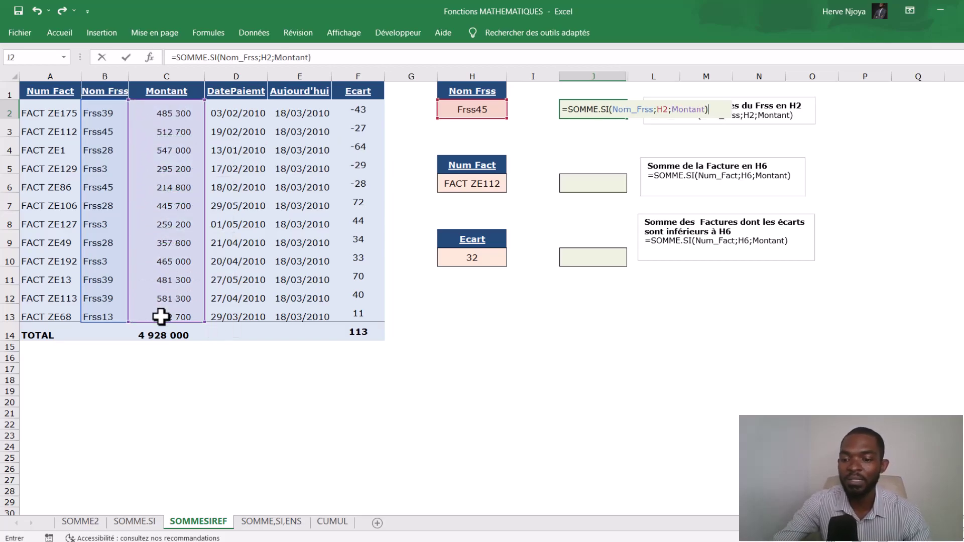
pyautogui.press('Return')
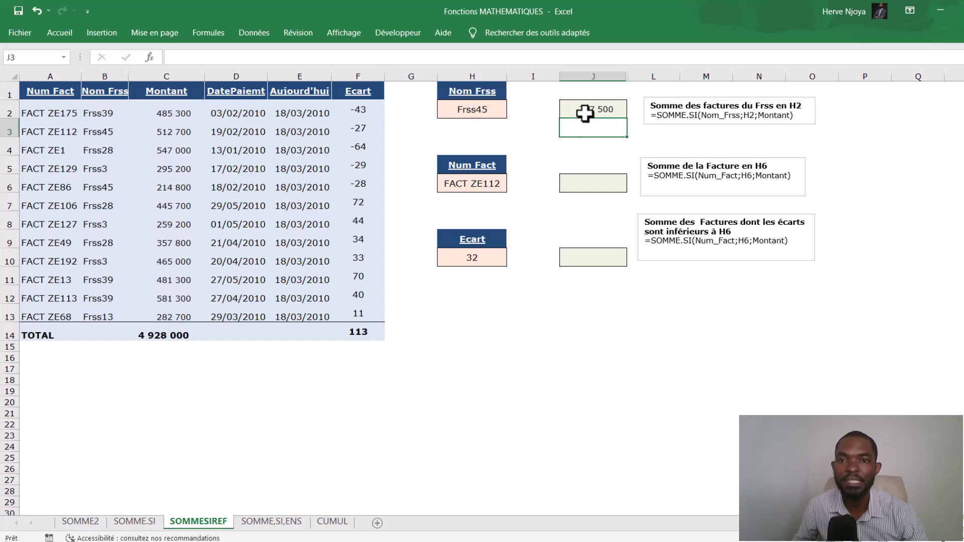
# Test the J2 formula by switching the supplier in H2 between Frss3 and Frss45, ending on Frss39.
pyautogui.click(490, 106)
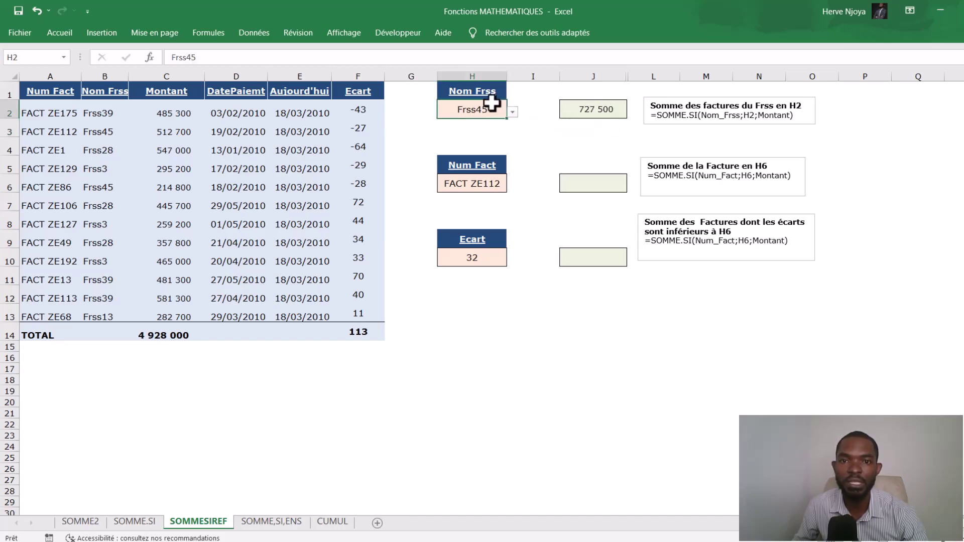
pyautogui.click(512, 113)
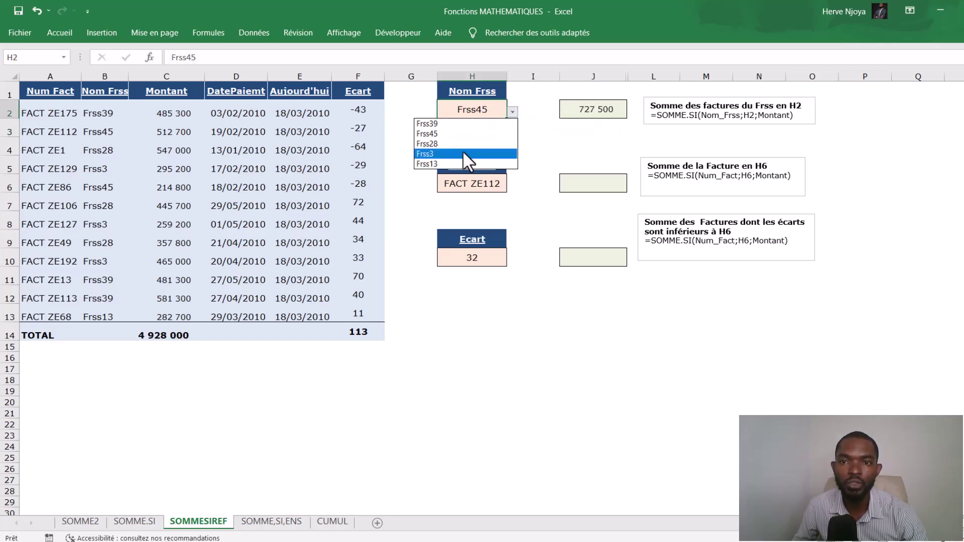
pyautogui.click(463, 153)
pyautogui.click(512, 112)
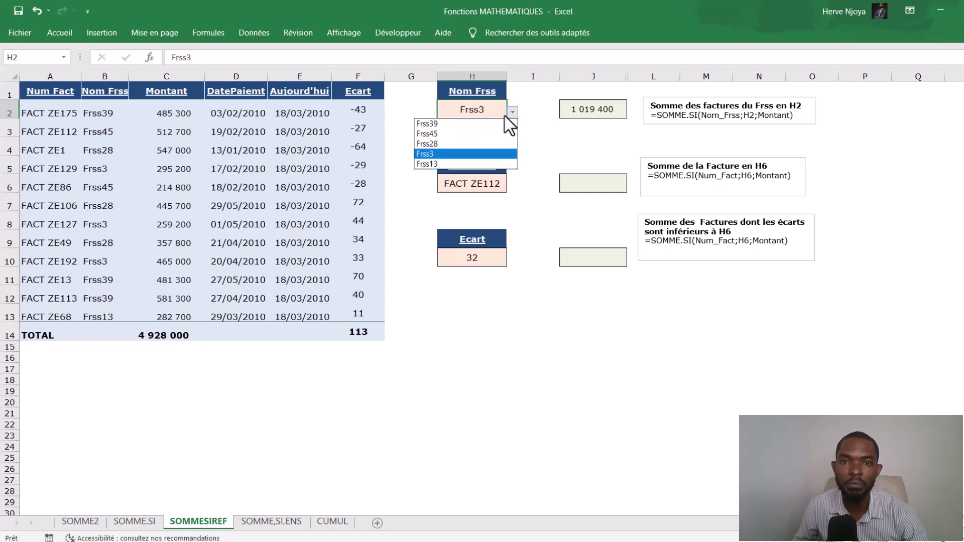
pyautogui.click(477, 135)
pyautogui.click(512, 113)
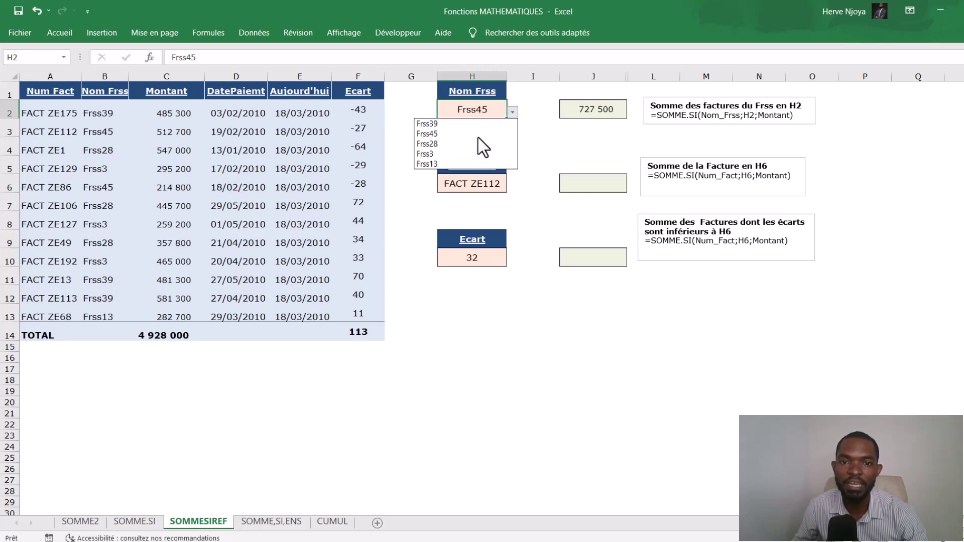
pyautogui.click(459, 153)
pyautogui.click(512, 112)
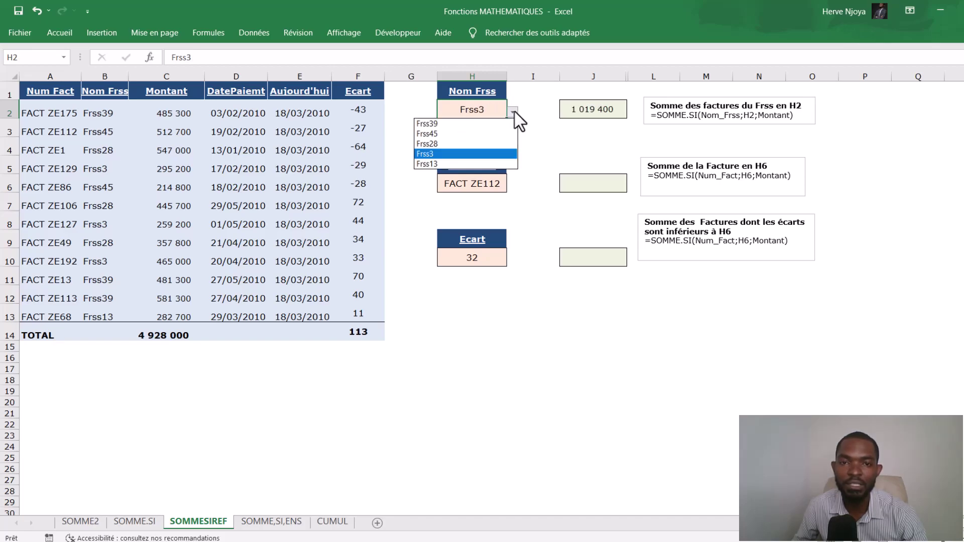
pyautogui.click(450, 125)
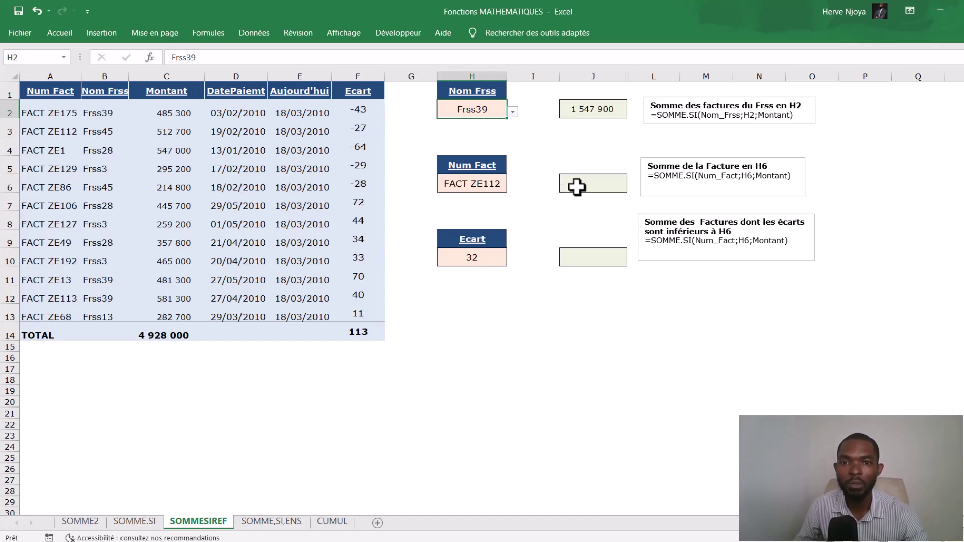
# View the invoice numbers available for the Num Fact criterion in H6, keeping FACT ZE112 selected.
pyautogui.click(502, 185)
pyautogui.click(512, 186)
pyautogui.click(512, 186)
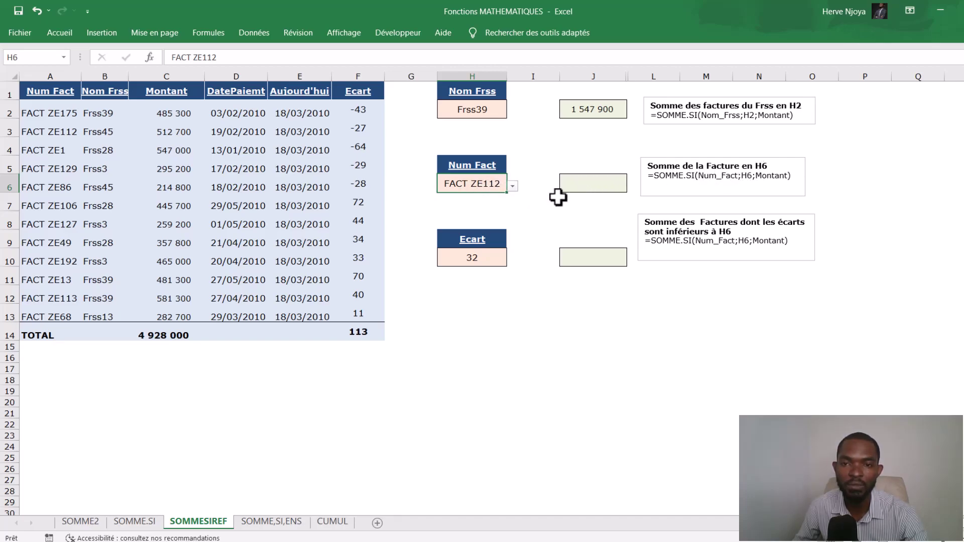
# Enter a SOMME.SI formula in J6 with Num_Fact from A2:A13 as the range, H6 as the criterion and Montant from C2:C13 as the sum range.
pyautogui.click(569, 184)
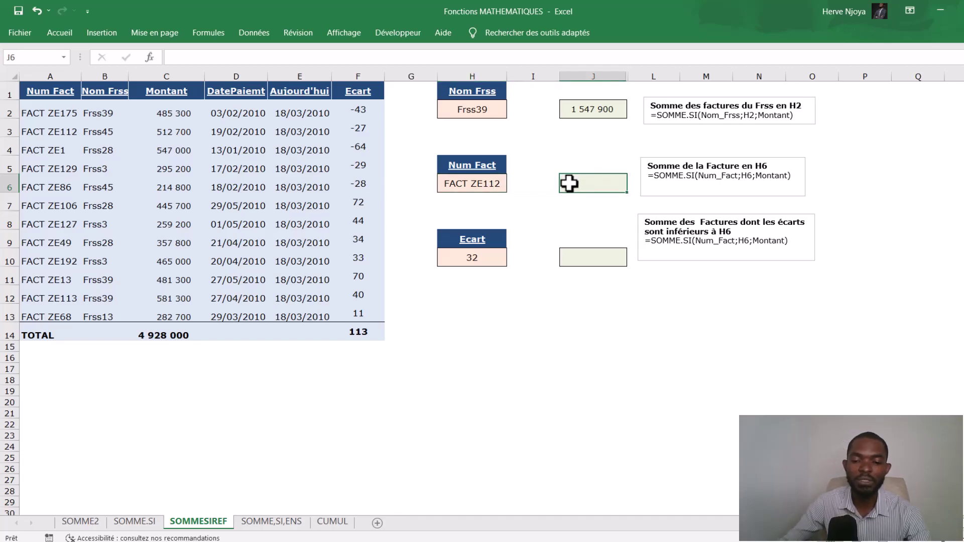
pyautogui.write('=somm')
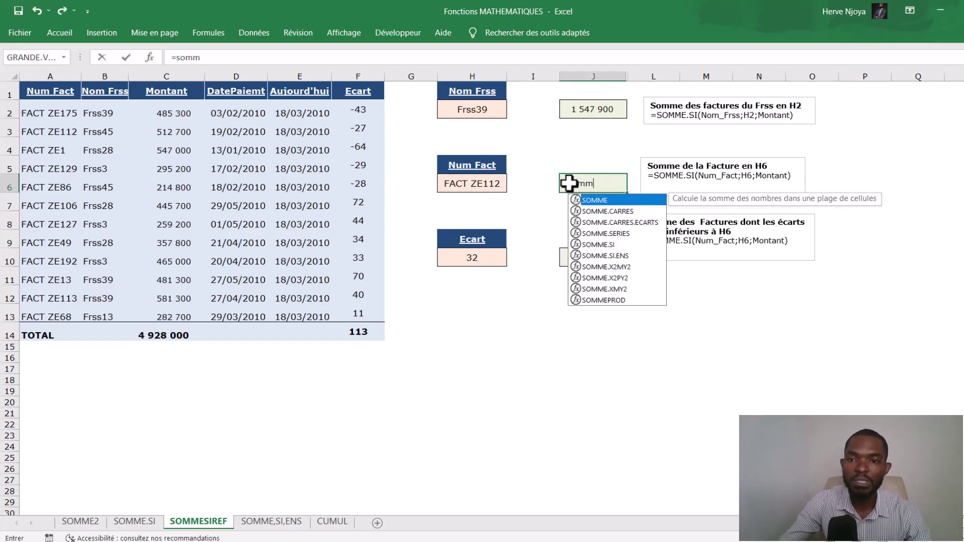
pyautogui.doubleClick(594, 245)
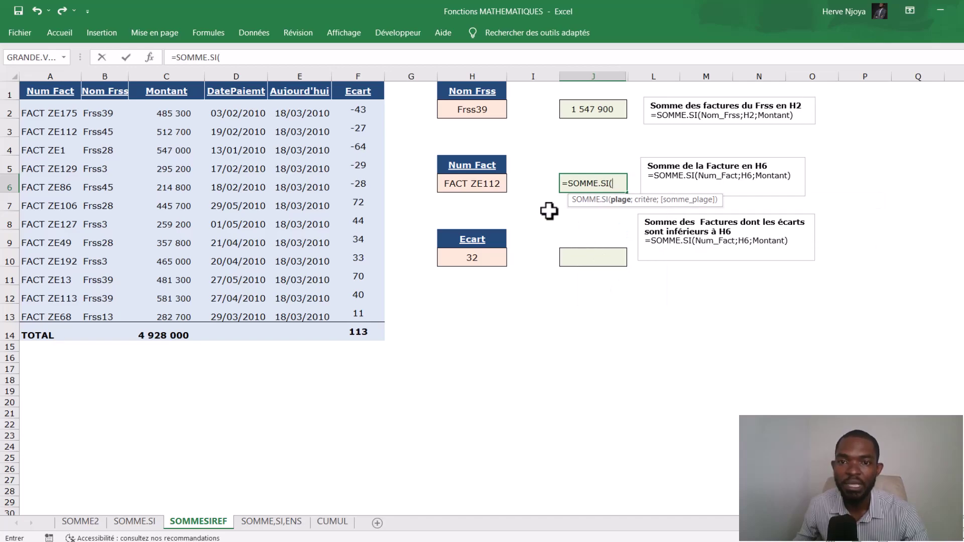
pyautogui.moveTo(48, 114); pyautogui.dragTo(31, 309)
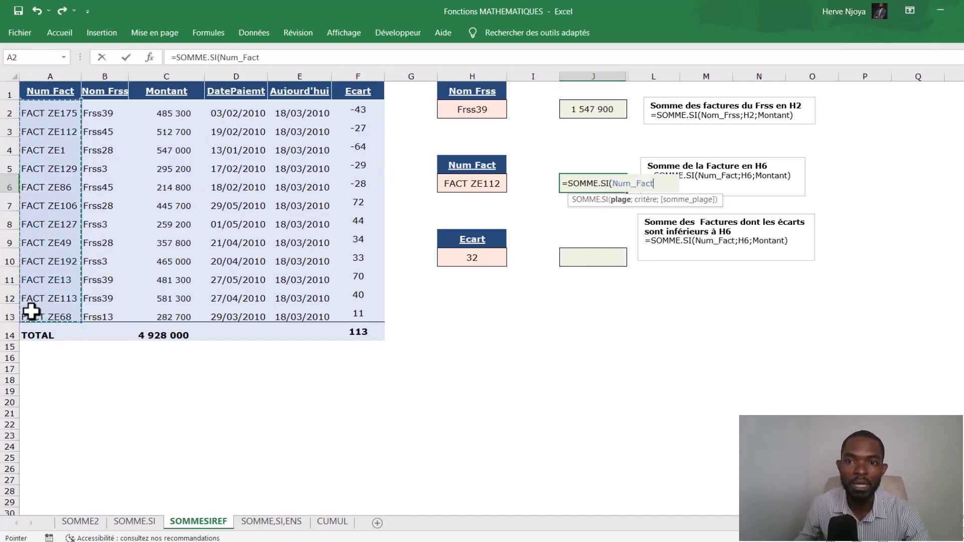
pyautogui.write(';')
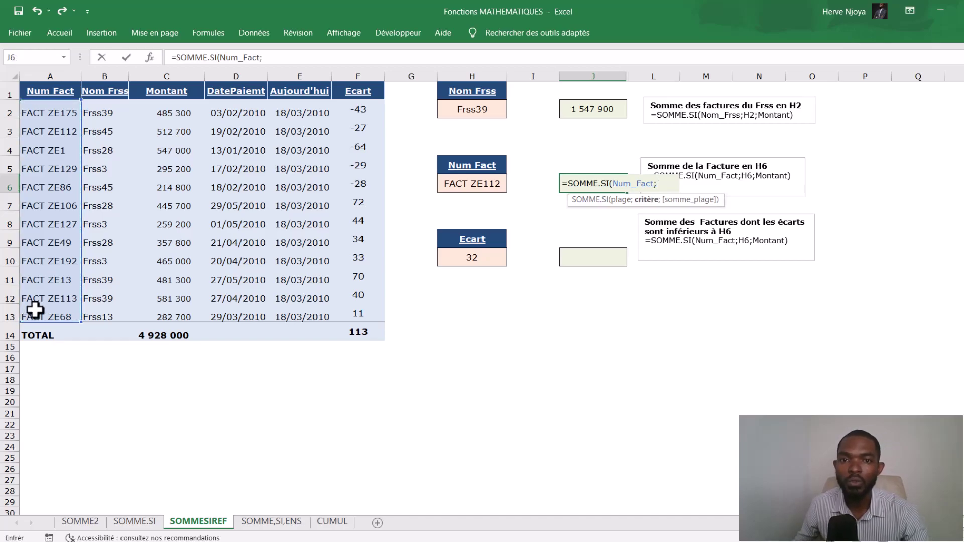
pyautogui.click(491, 183)
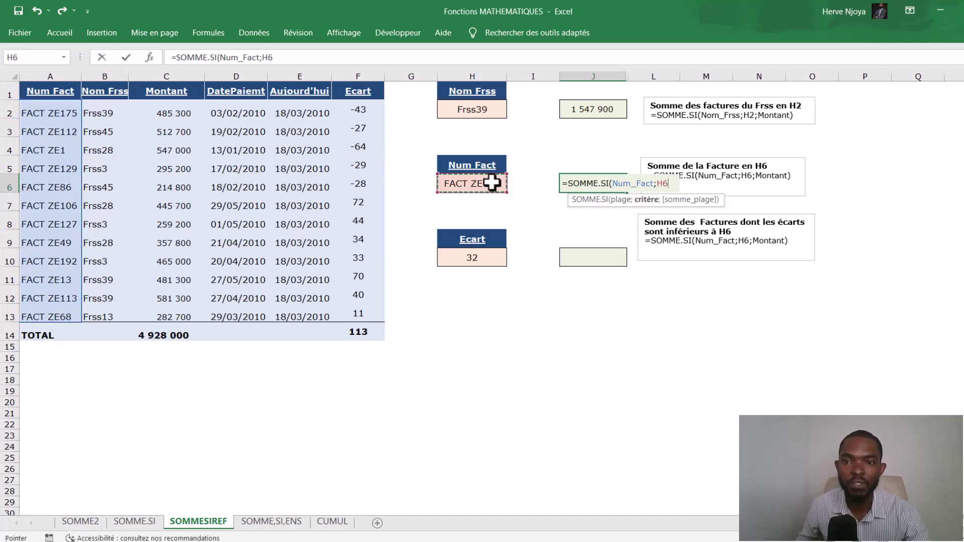
pyautogui.write(';')
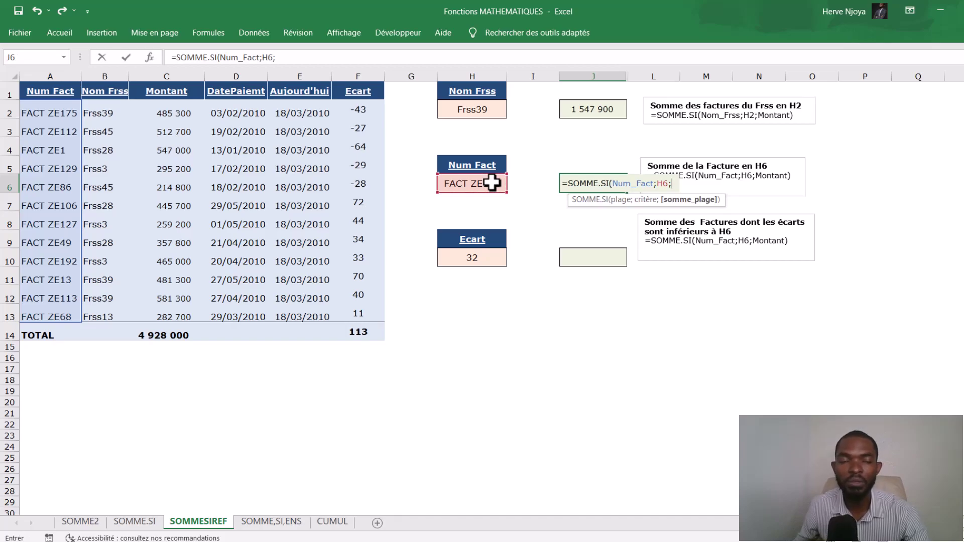
pyautogui.moveTo(161, 111); pyautogui.dragTo(162, 305)
pyautogui.write(')')
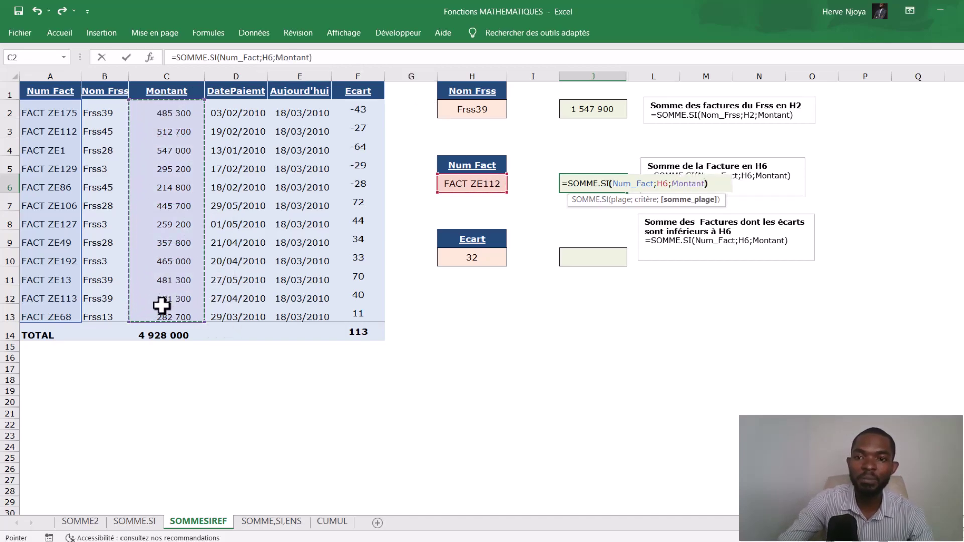
pyautogui.press('Return')
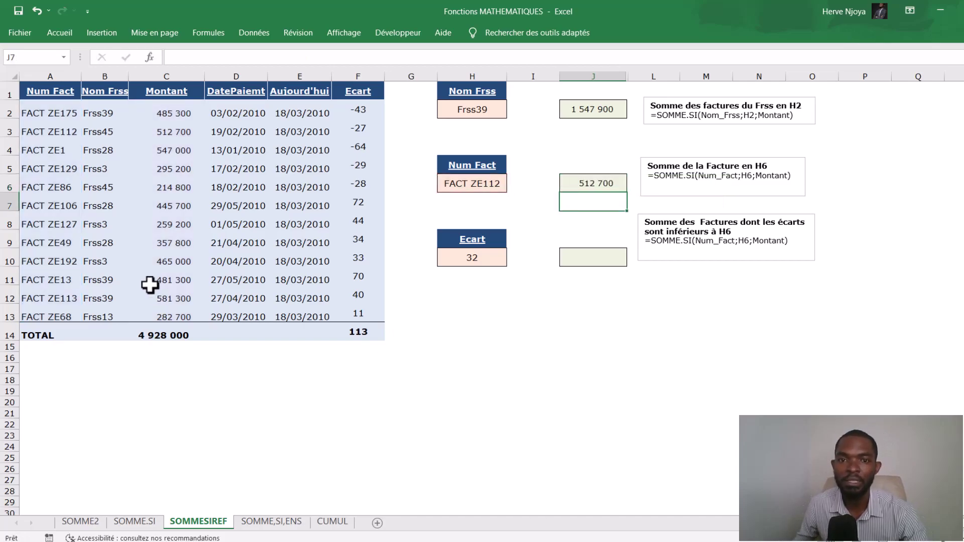
# Test the J6 formula by switching the invoice number in H6 to FACT ZE106, ending on FACT ZE192.
pyautogui.click(496, 185)
pyautogui.click(513, 187)
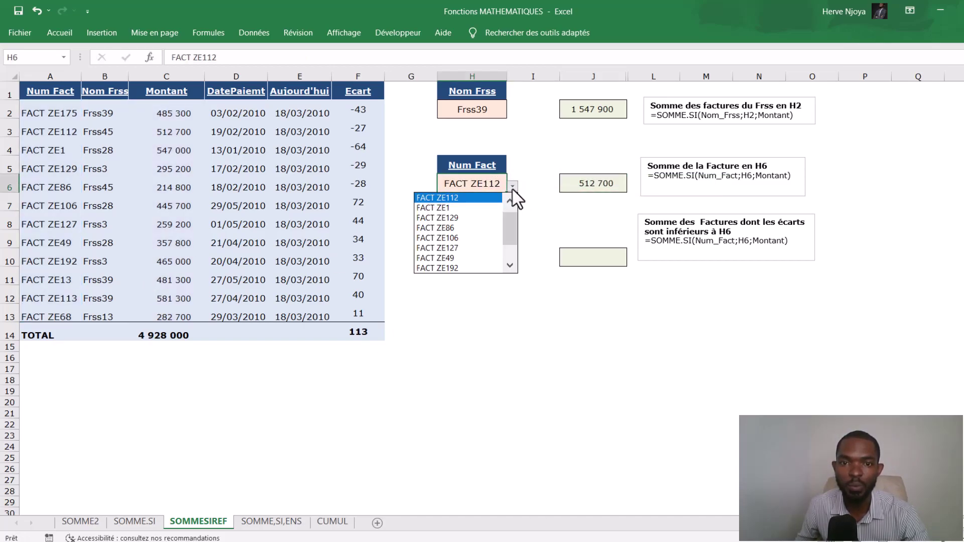
pyautogui.click(463, 239)
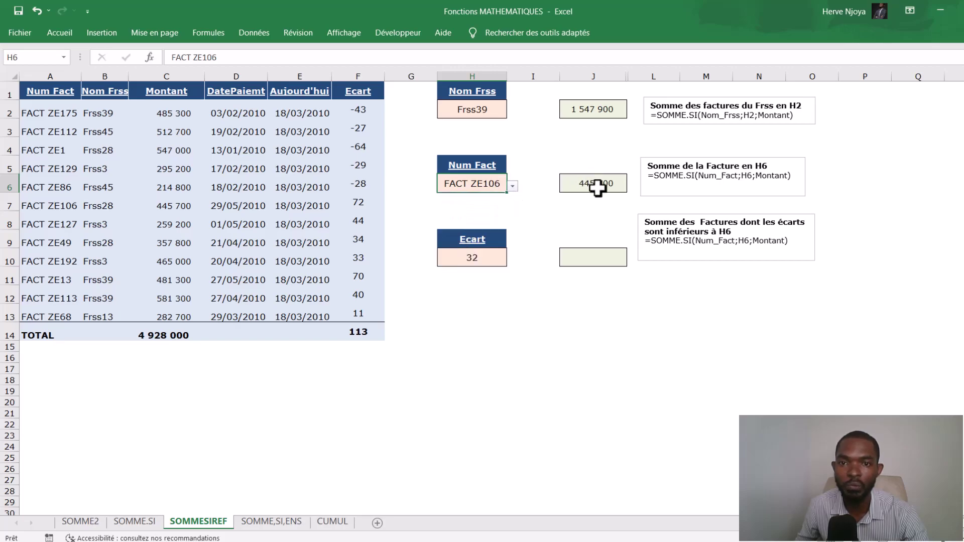
pyautogui.click(513, 186)
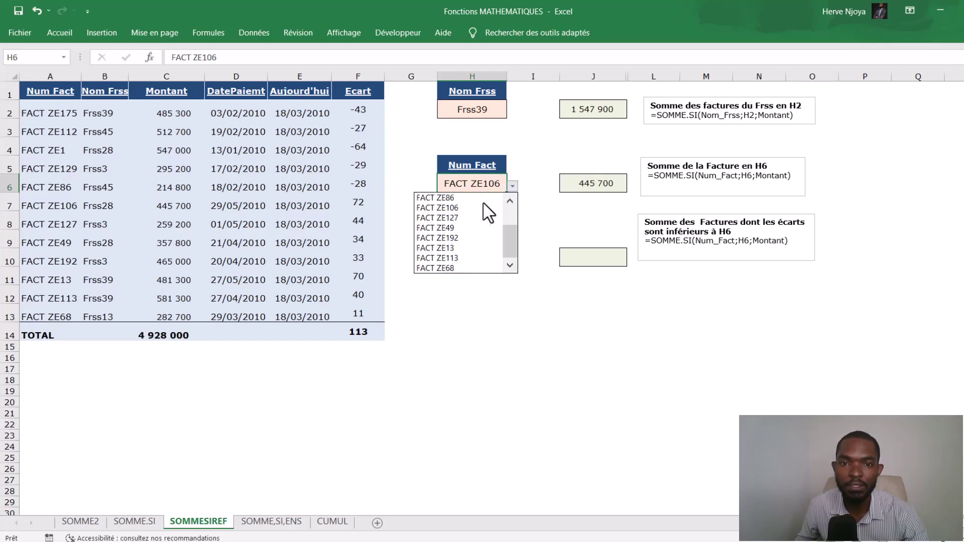
pyautogui.click(452, 239)
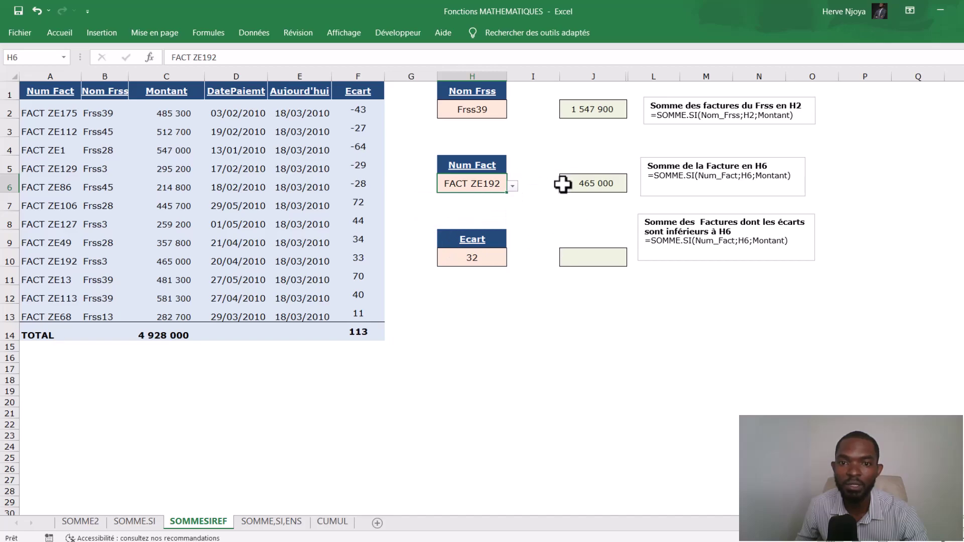
pyautogui.click(613, 257)
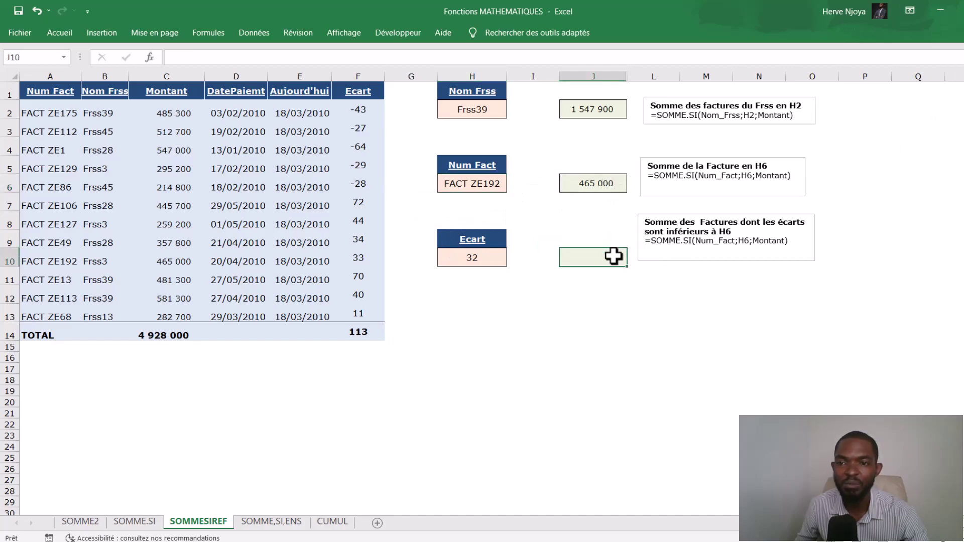
pyautogui.click(480, 257)
pyautogui.click(594, 259)
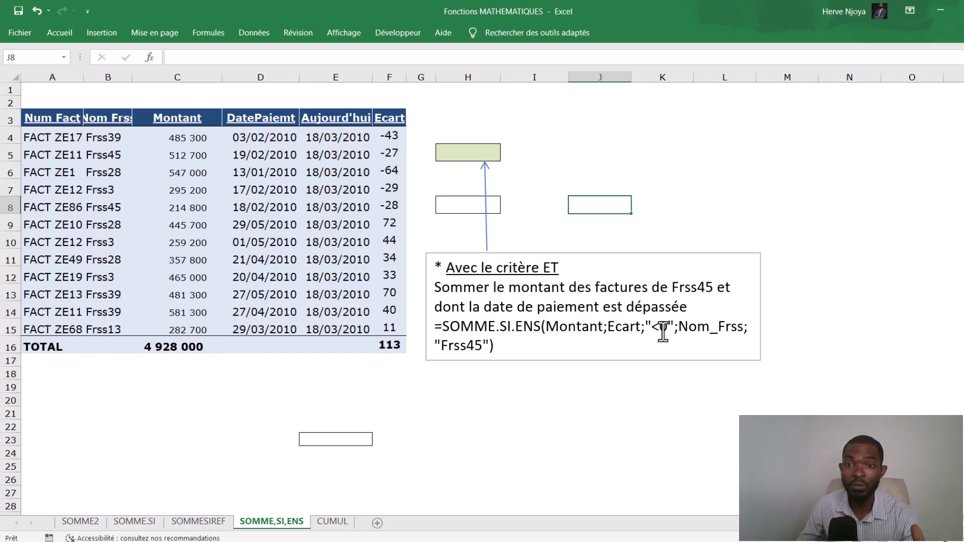
# On the SOMME,SI,ENS sheet, begin a SOMME.SI.ENS formula in H5 with Montant from C4:C15 as the sum range.
pyautogui.click(468, 156)
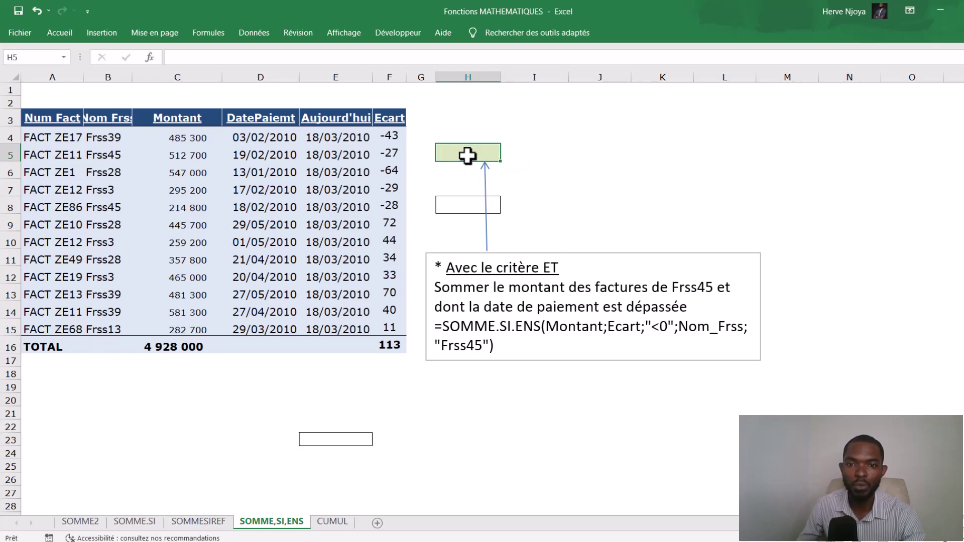
pyautogui.write('=')
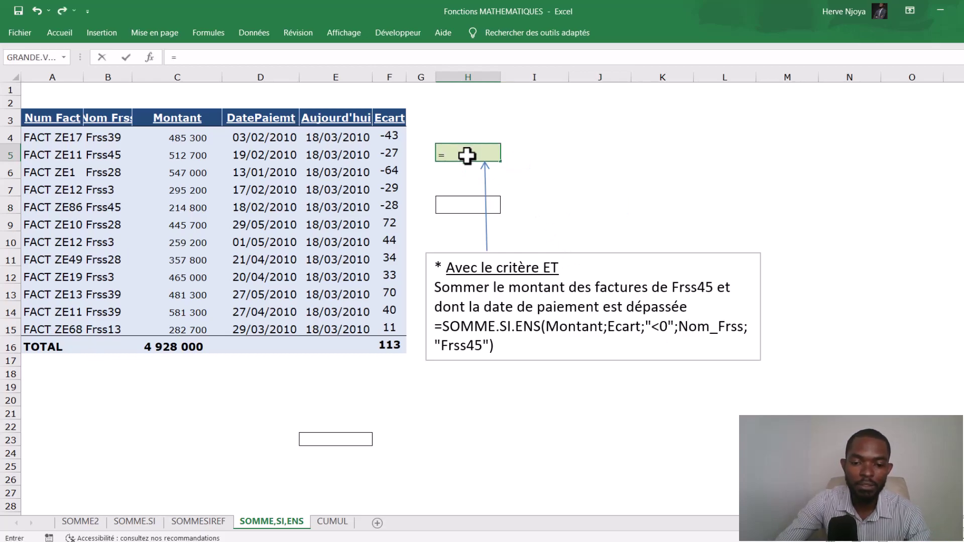
pyautogui.write('som')
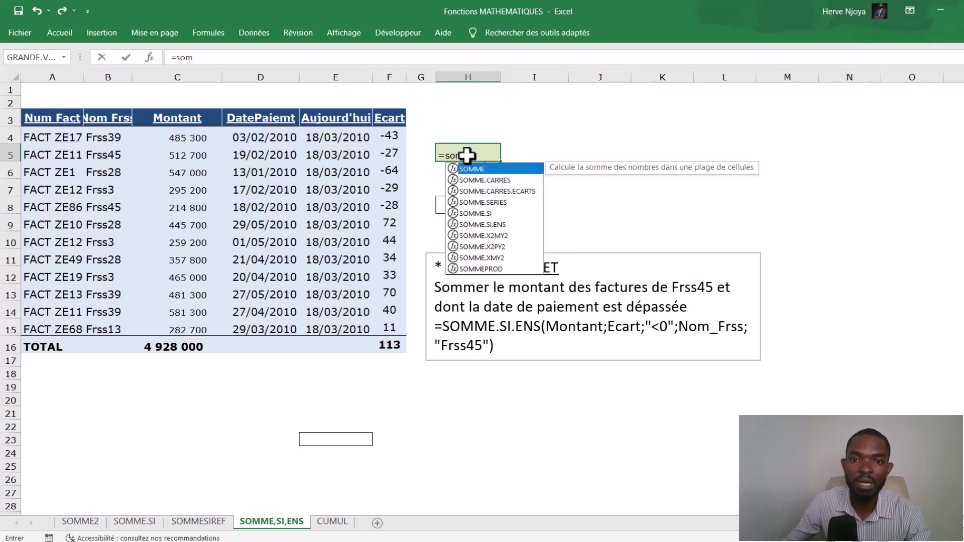
pyautogui.doubleClick(498, 225)
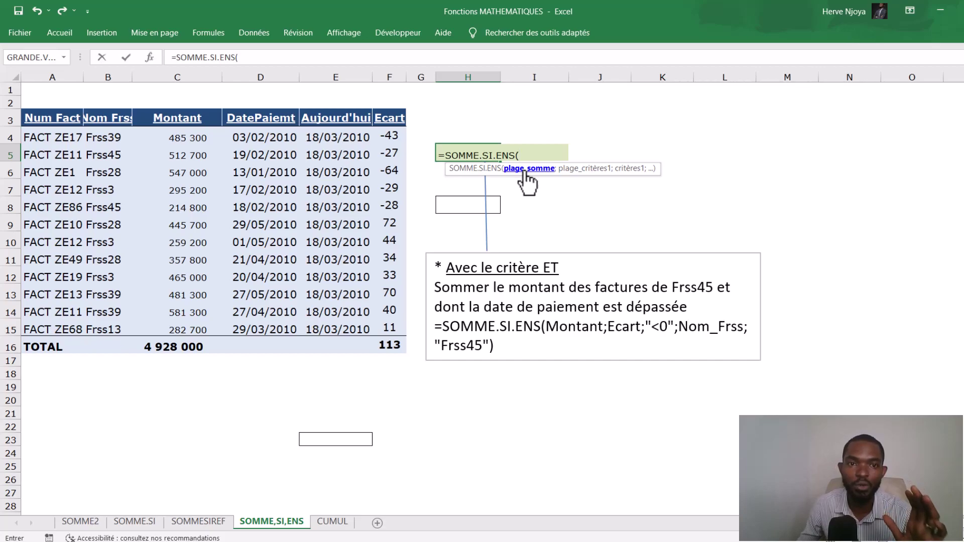
pyautogui.moveTo(182, 133); pyautogui.dragTo(186, 321)
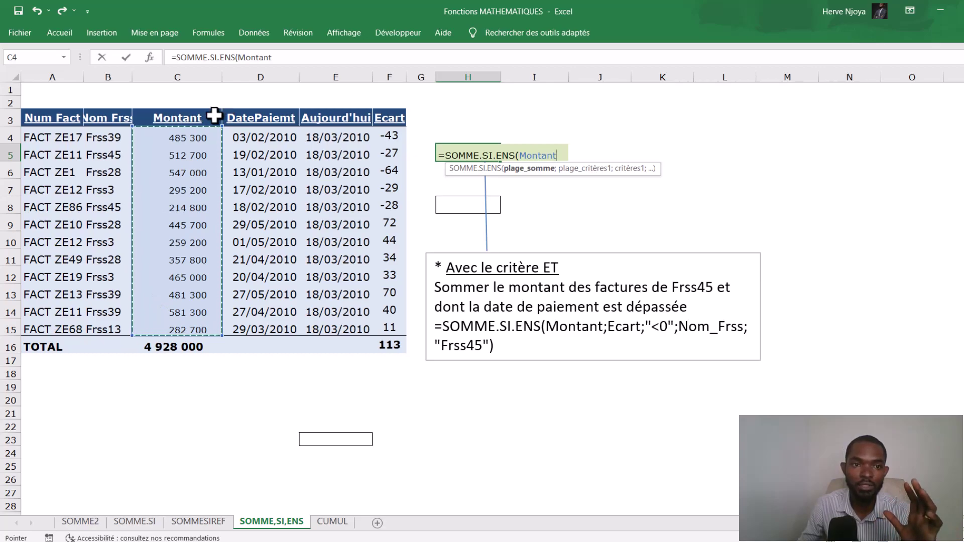
pyautogui.write(';')
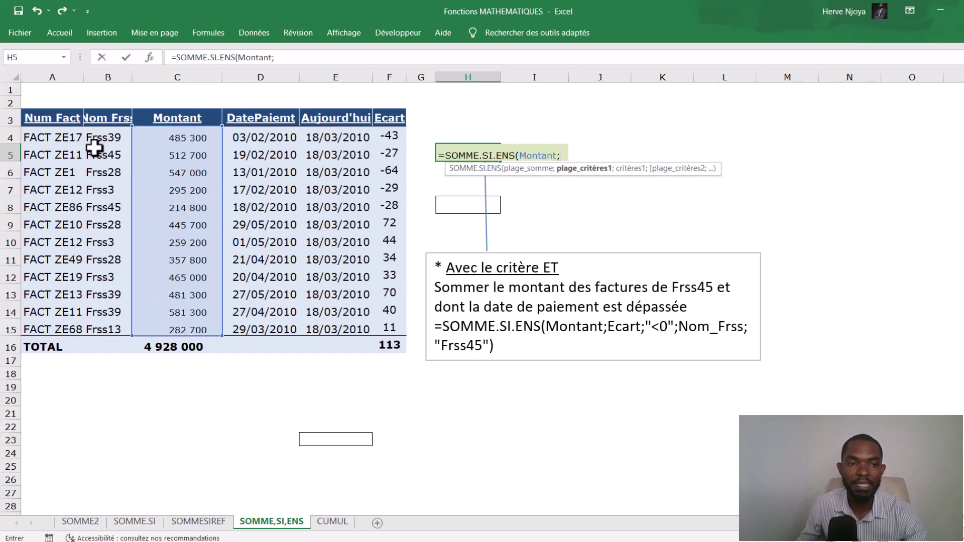
# Add Nom_Frss from B4:B15 as the first criteria range of the H5 formula, with "Frss45" as its criterion.
pyautogui.moveTo(107, 138); pyautogui.dragTo(108, 326)
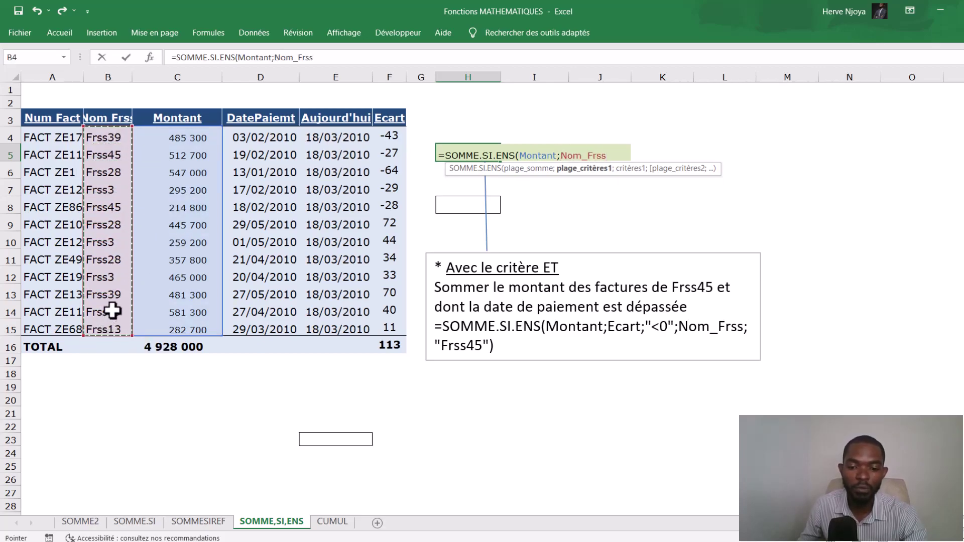
pyautogui.write(';')
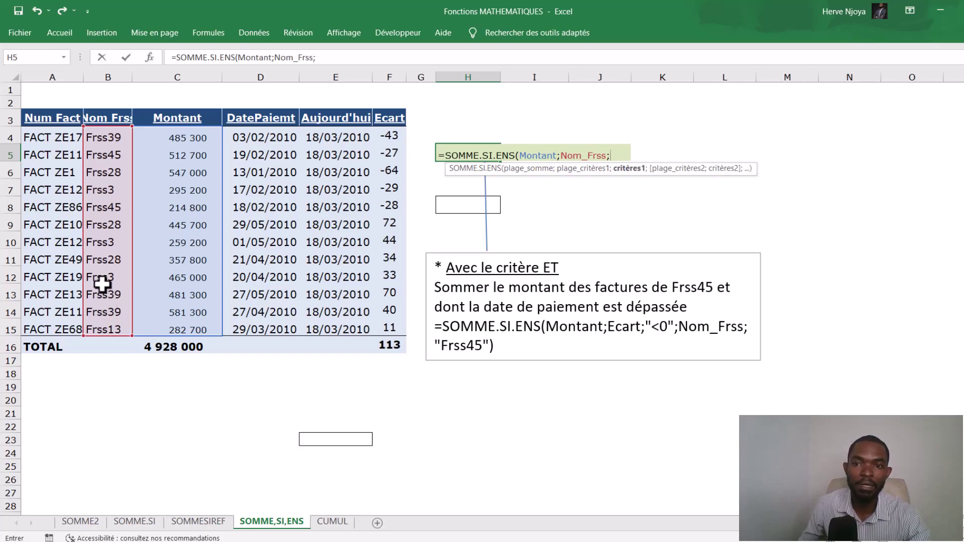
pyautogui.write('"')
pyautogui.press('capslock')
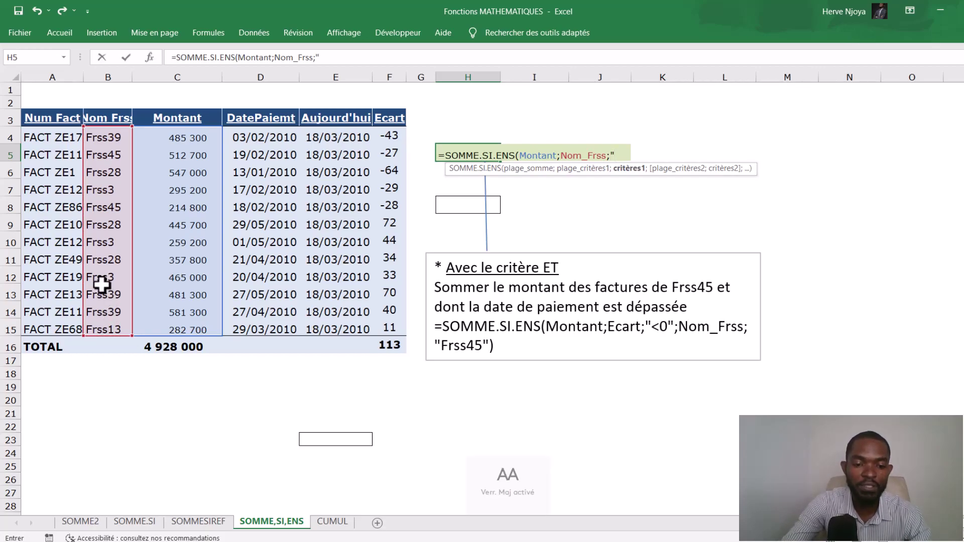
pyautogui.write('F')
pyautogui.press('capslock')
pyautogui.write('rss45')
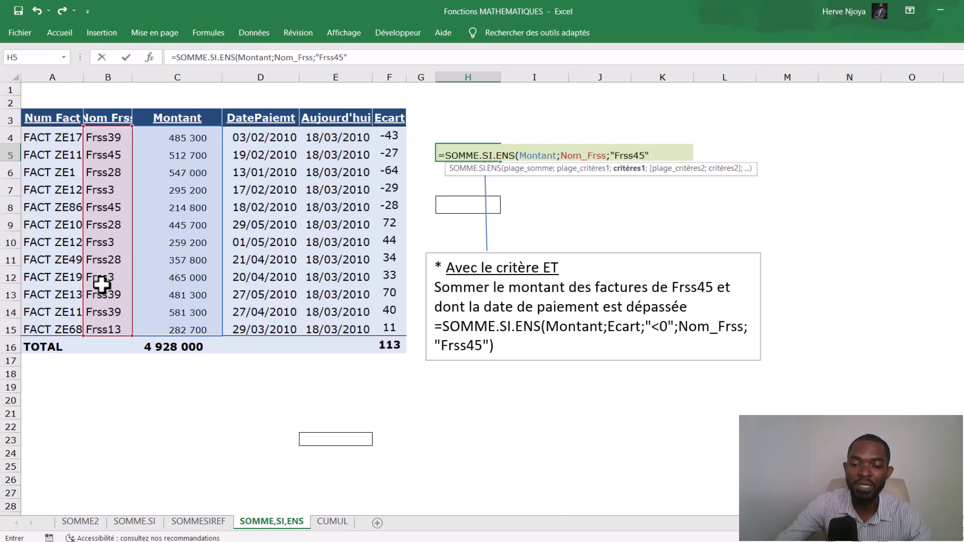
pyautogui.write('";')
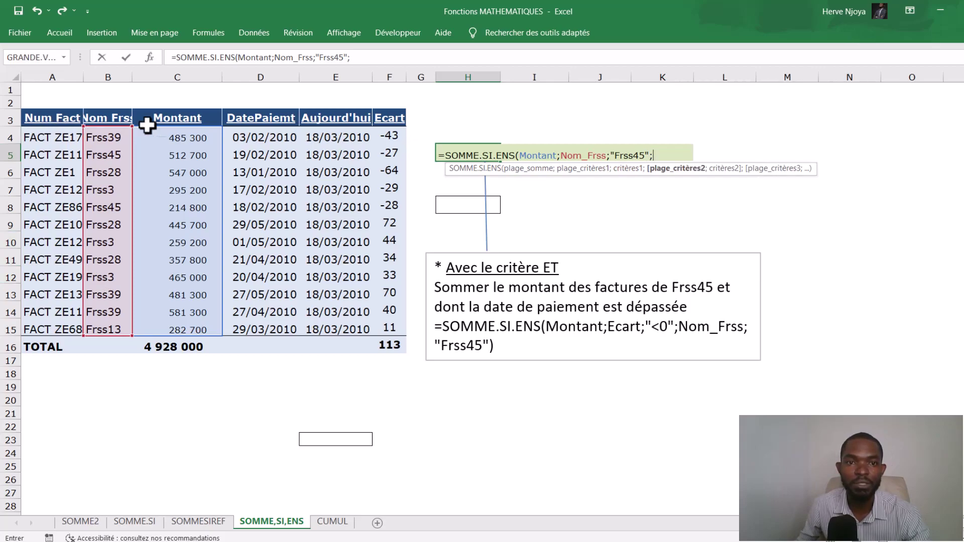
# Complete the H5 formula with Ecart from F4:F15 as the second criteria range and "<0" as its criterion.
pyautogui.moveTo(387, 133); pyautogui.dragTo(377, 320)
pyautogui.write(';')
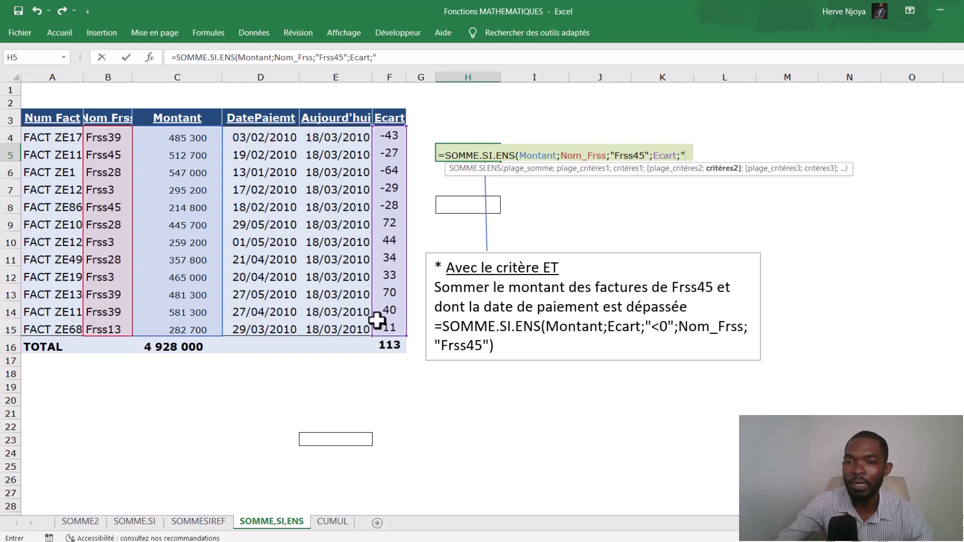
pyautogui.write('"<')
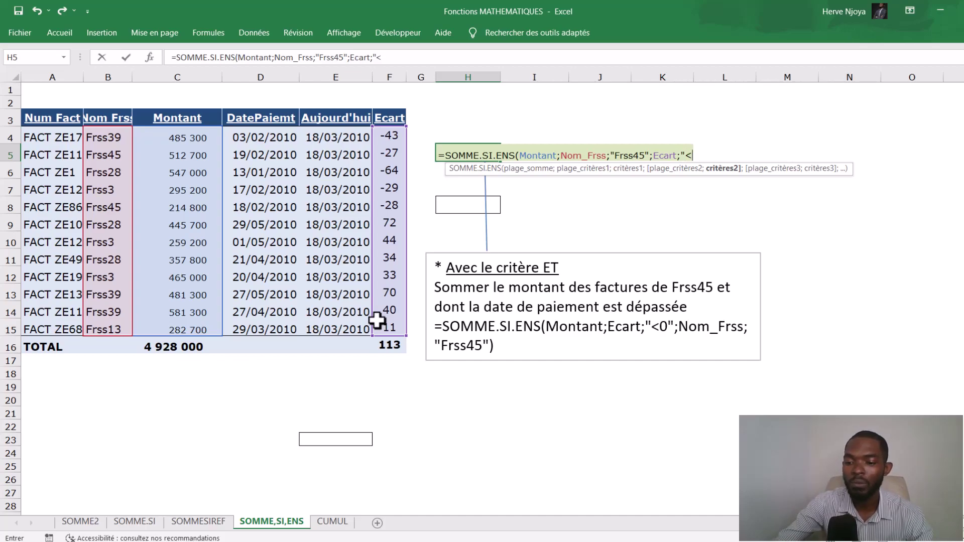
pyautogui.write('0')
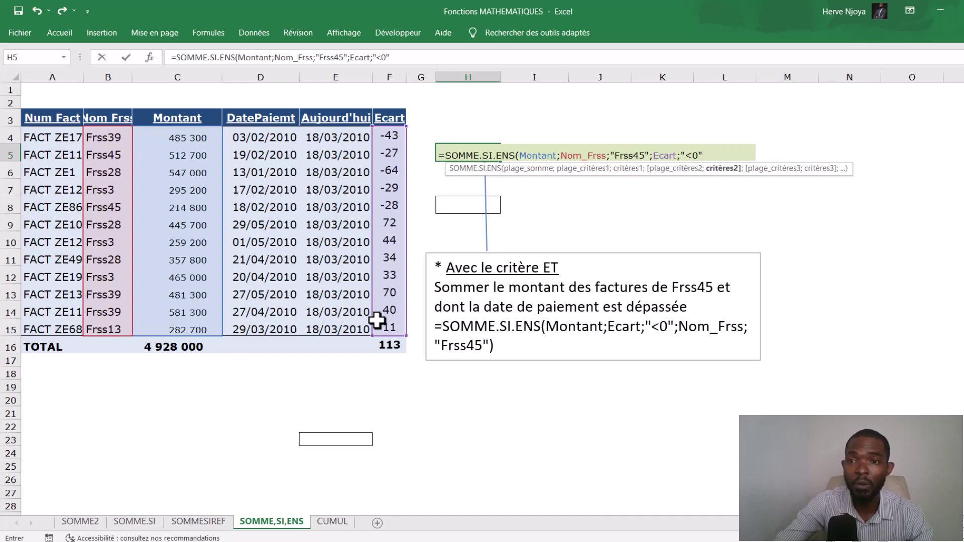
pyautogui.write('")')
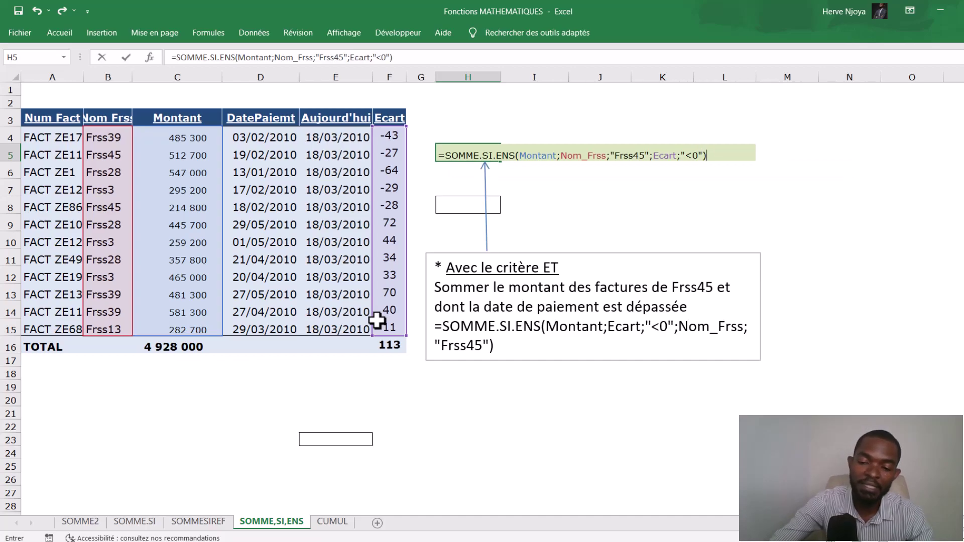
pyautogui.press('Return')
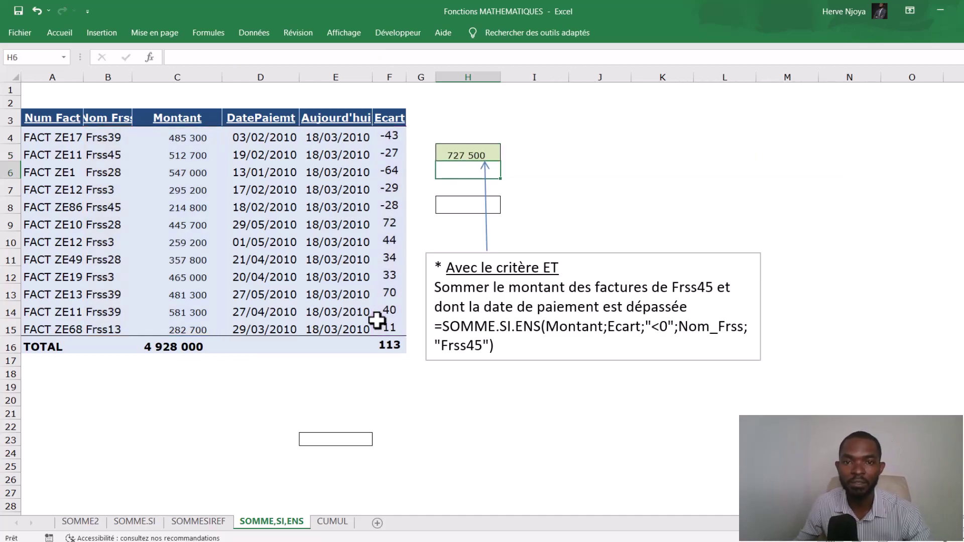
pyautogui.click(495, 152)
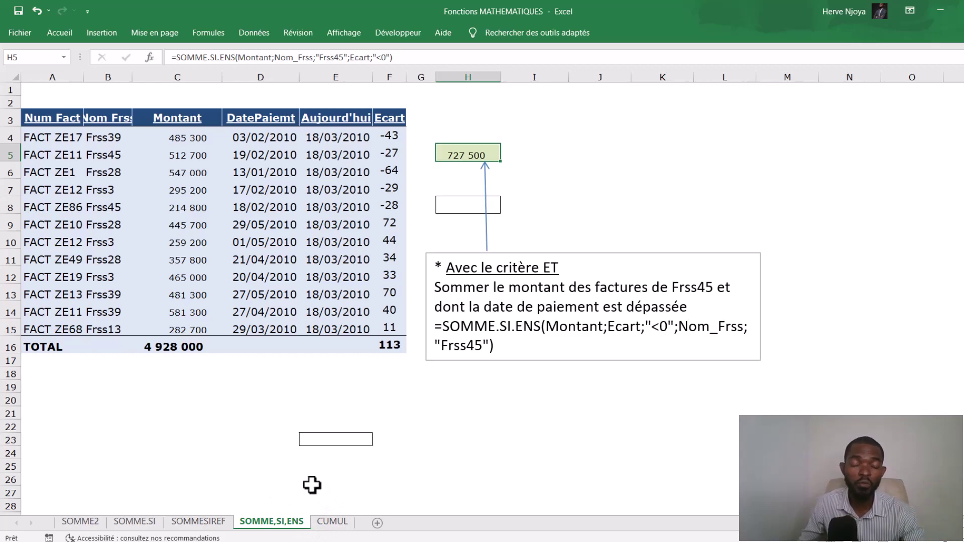
# On the CUMUL sheet, write a SOMME formula in C3 that sums the range B3:B3.
pyautogui.click(332, 520)
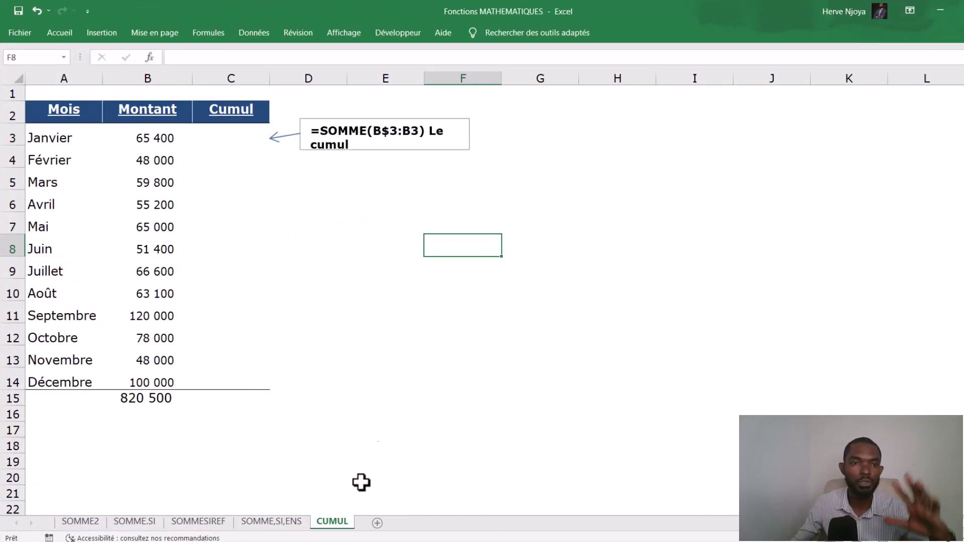
pyautogui.click(232, 138)
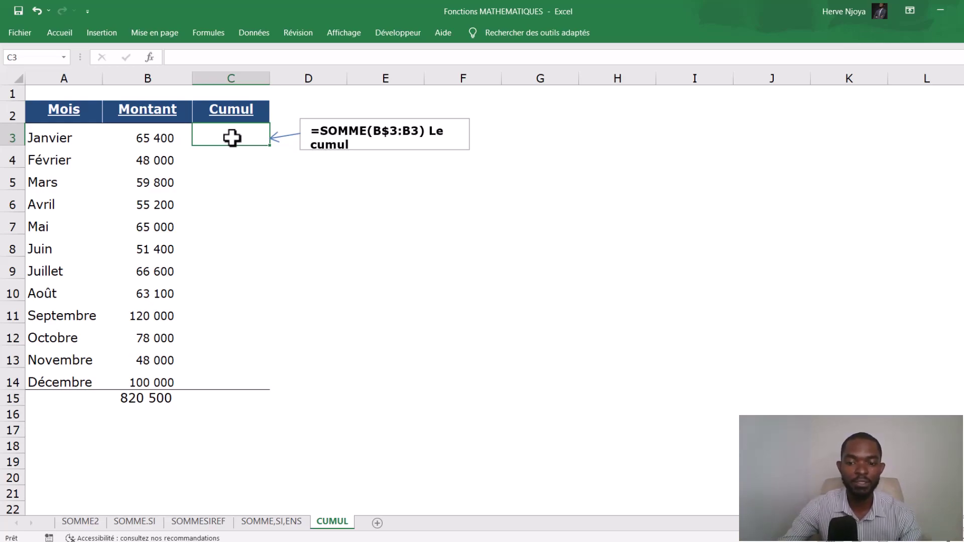
pyautogui.write('=')
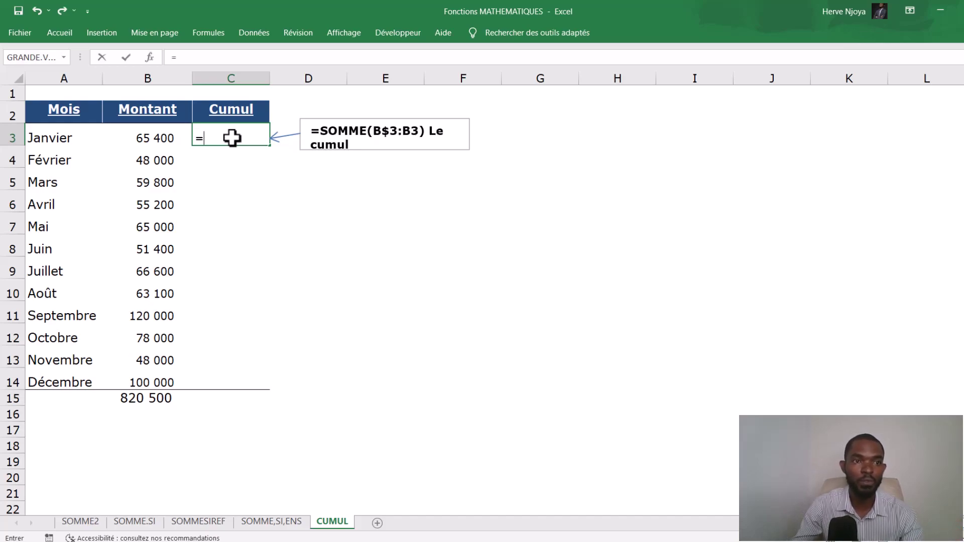
pyautogui.write('s')
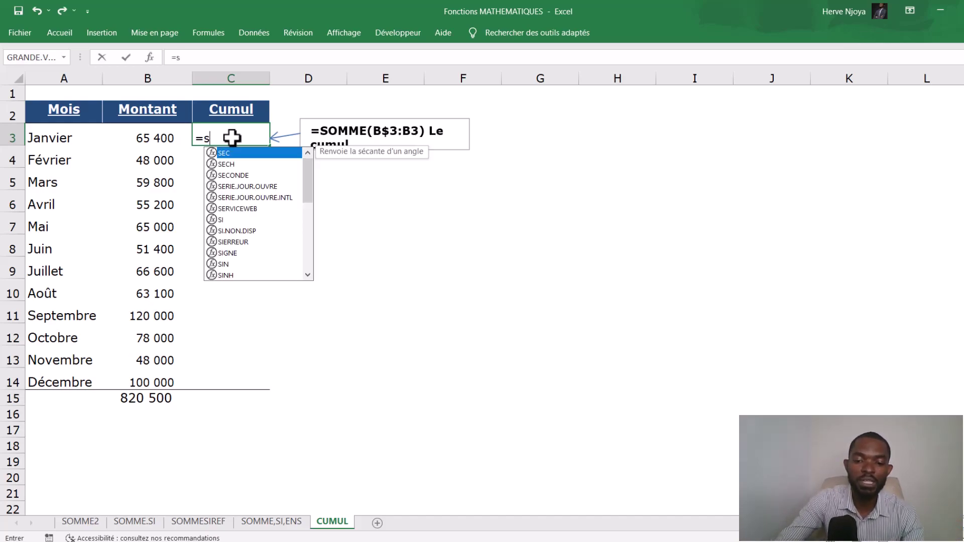
pyautogui.write('omm')
pyautogui.press('Tab')
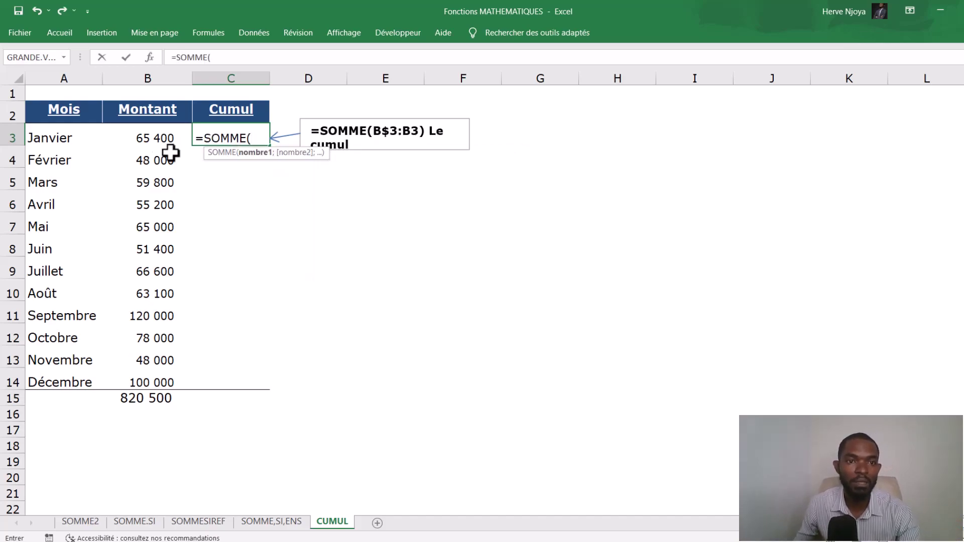
pyautogui.click(153, 136)
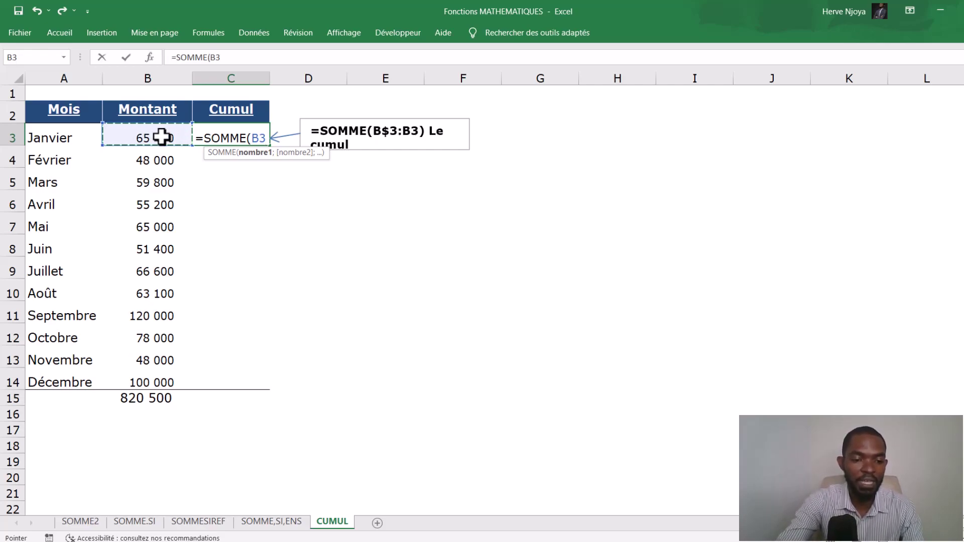
pyautogui.press('F4')
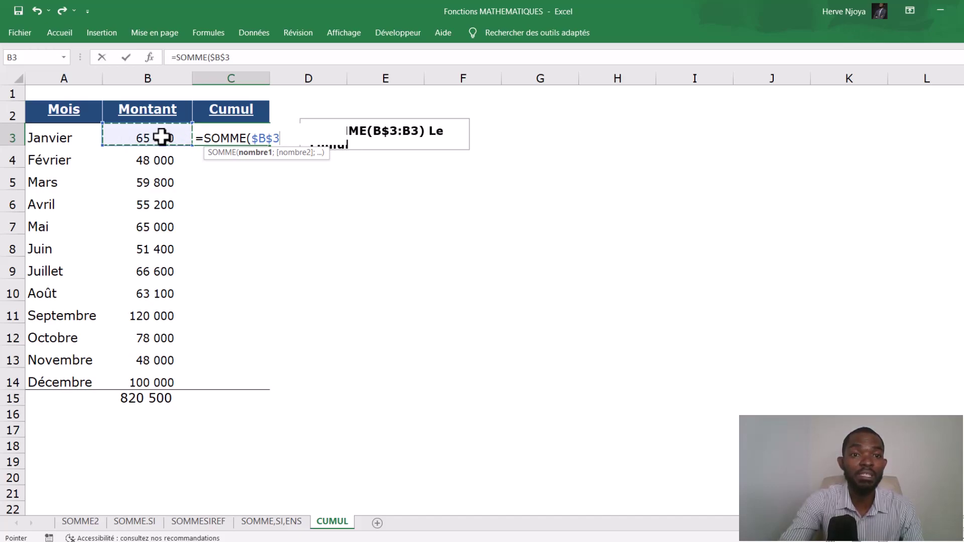
pyautogui.press('F4')
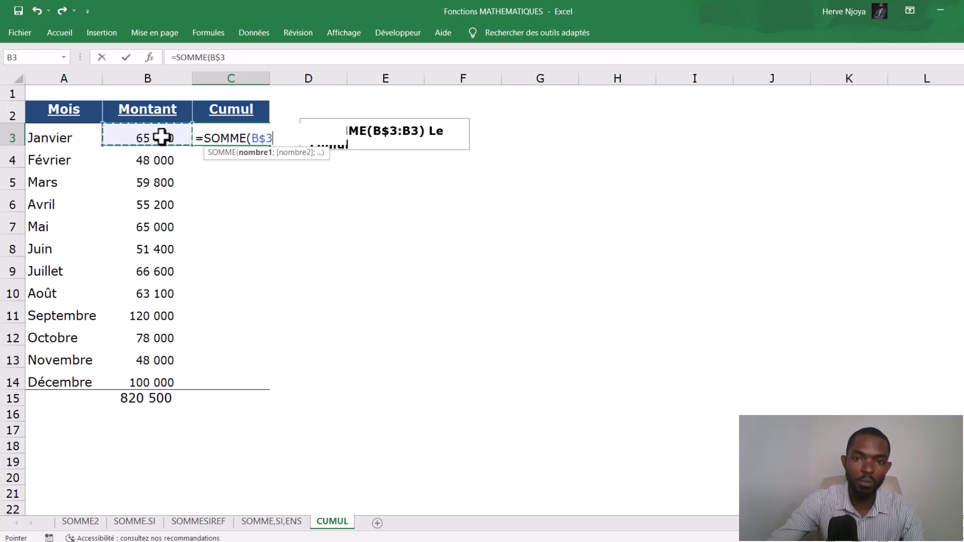
pyautogui.press('F8')
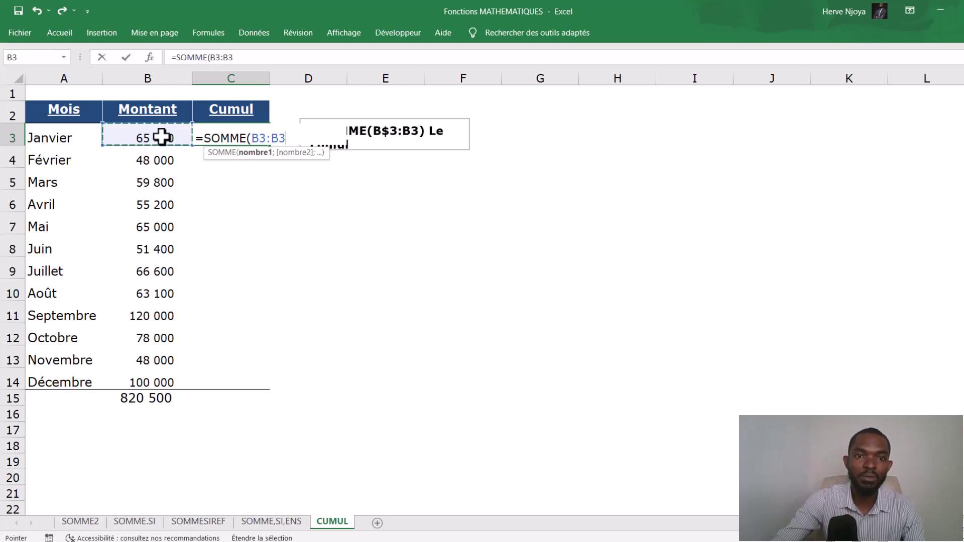
pyautogui.write(')')
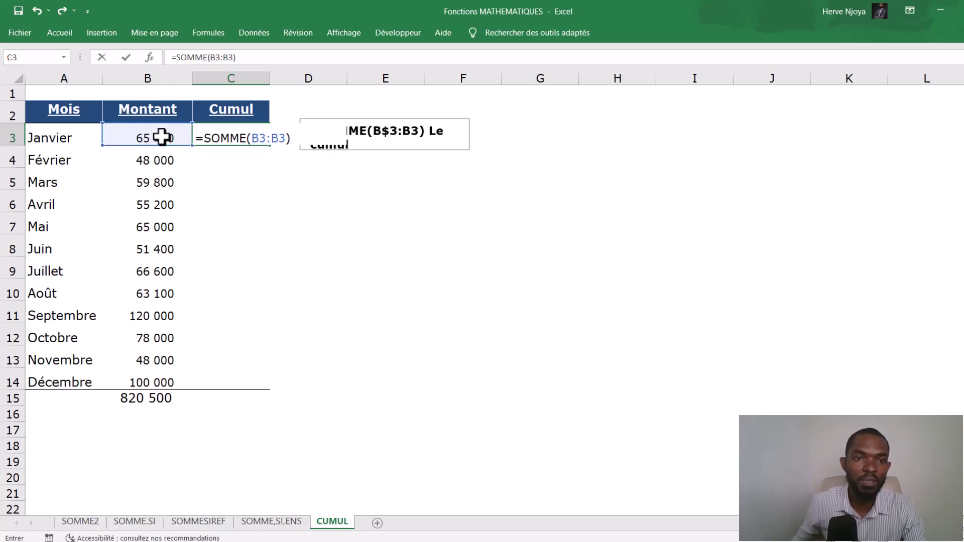
# Lock the starting row of the C3 range to give =SOMME(B$3:B3), and copy the formula down through C14.
pyautogui.click(215, 58)
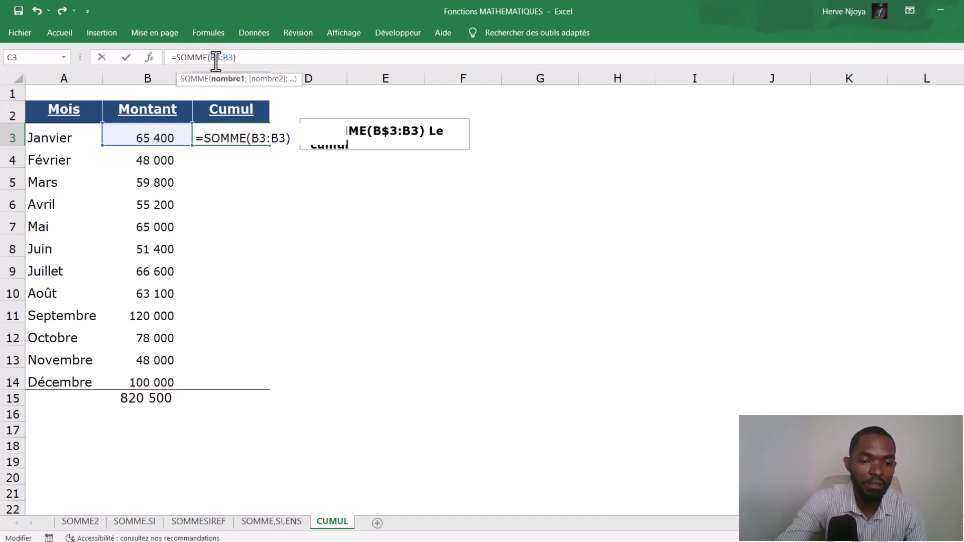
pyautogui.press('F4')
pyautogui.press('F4')
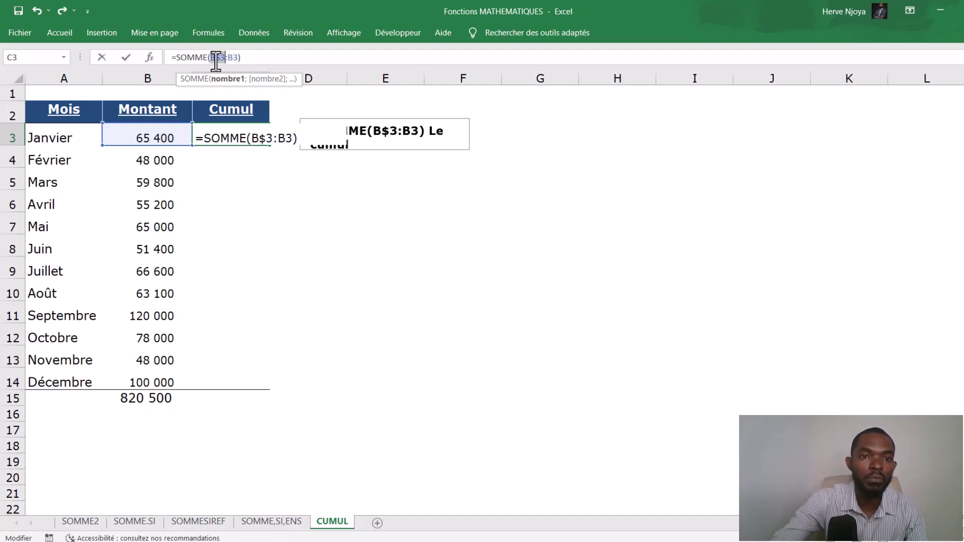
pyautogui.press('Return')
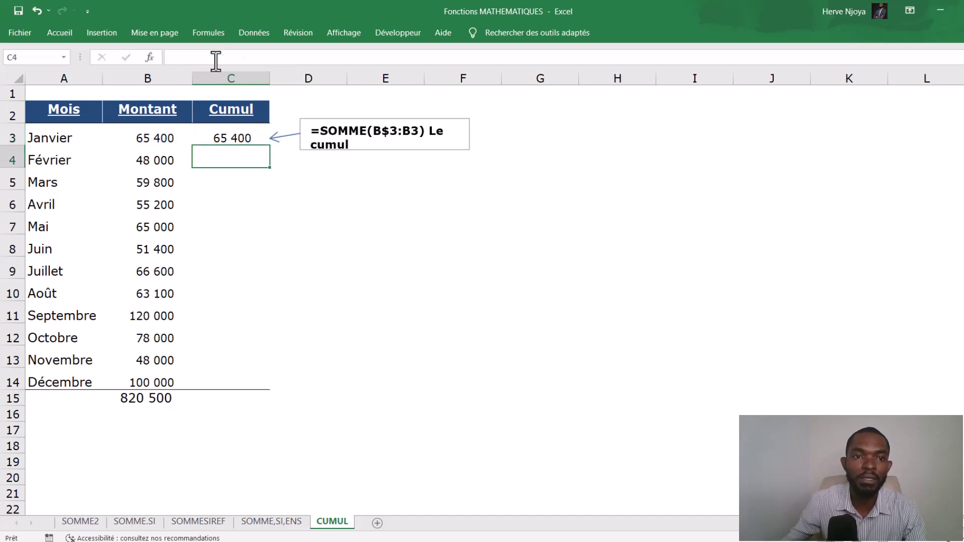
pyautogui.click(232, 130)
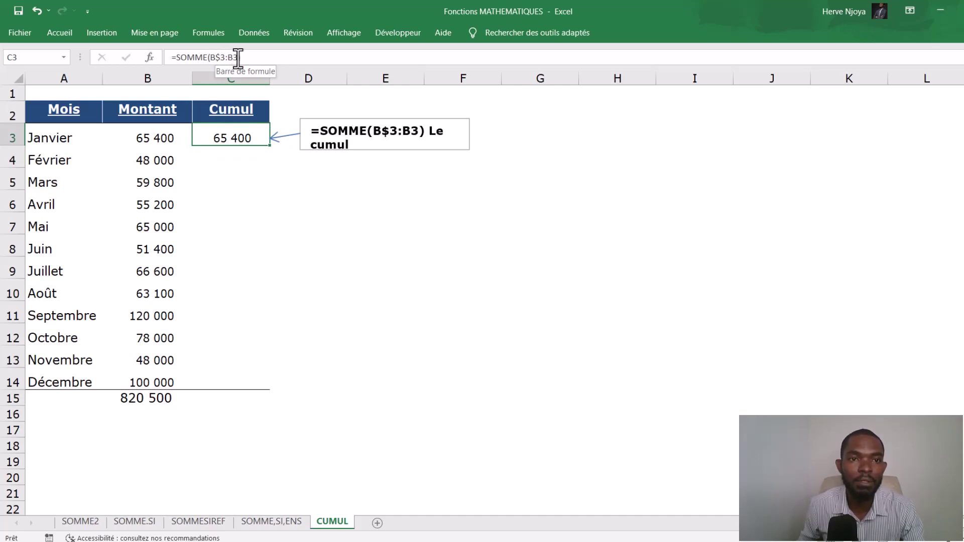
pyautogui.moveTo(269, 146); pyautogui.dragTo(247, 385)
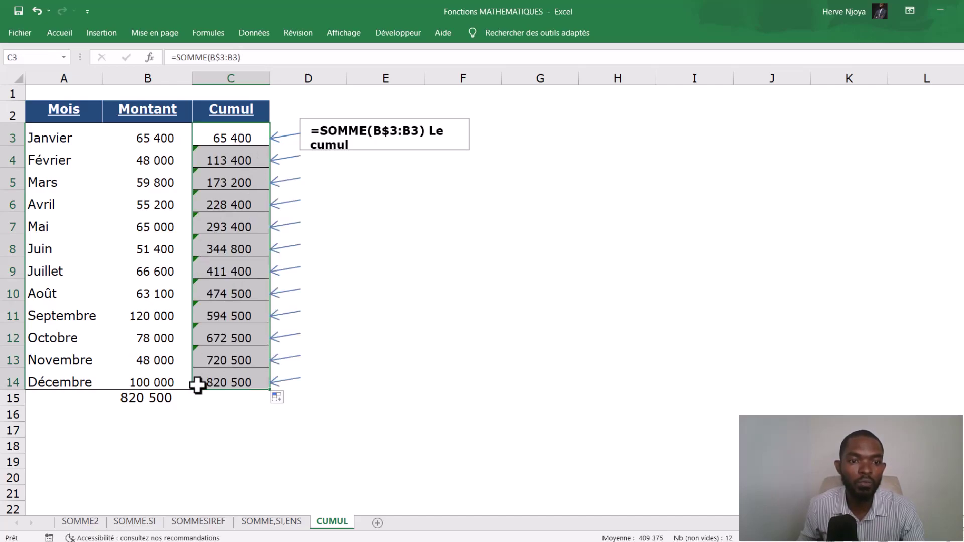
# Inspect the ranges summed by the Cumul formulas for Février in C4 and Août in C10.
pyautogui.click(240, 157)
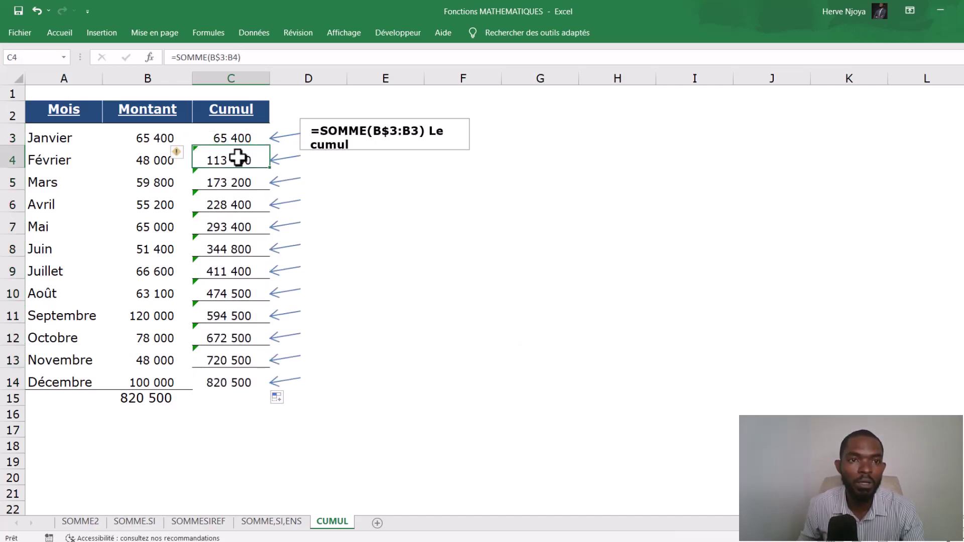
pyautogui.click(226, 57)
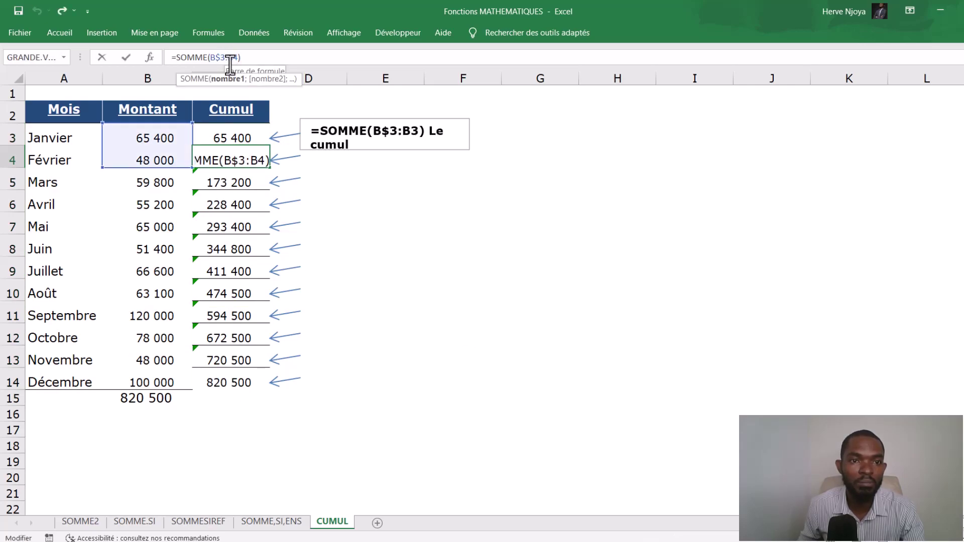
pyautogui.press('Return')
pyautogui.click(206, 294)
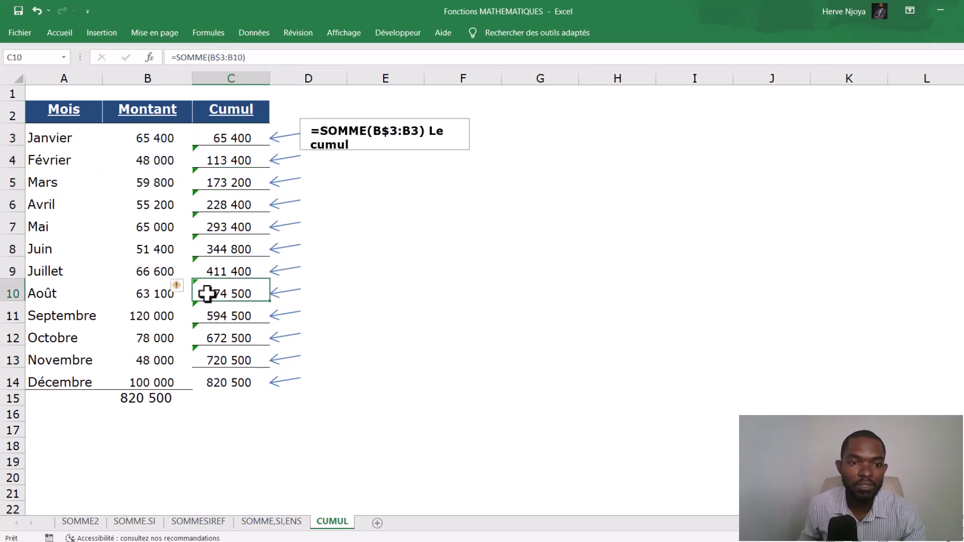
pyautogui.click(231, 58)
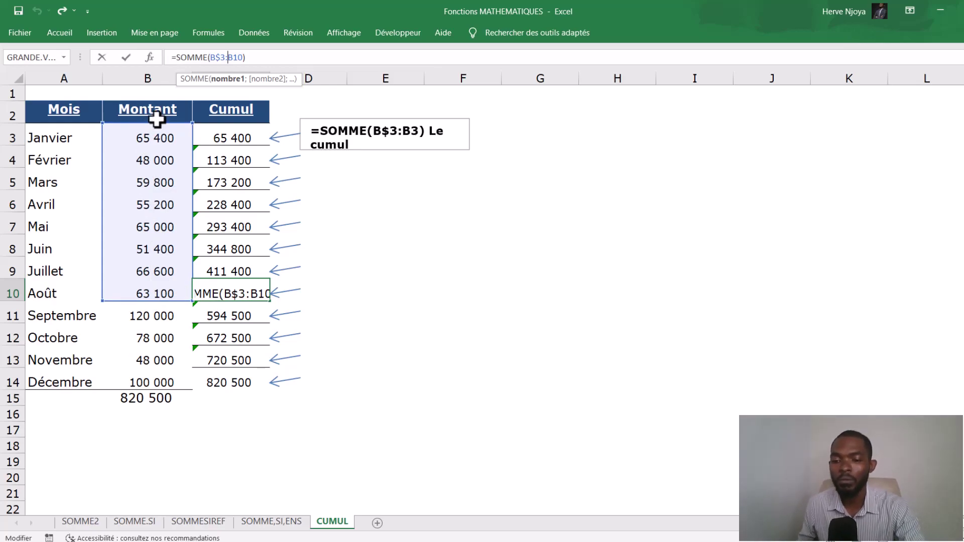
pyautogui.press('Return')
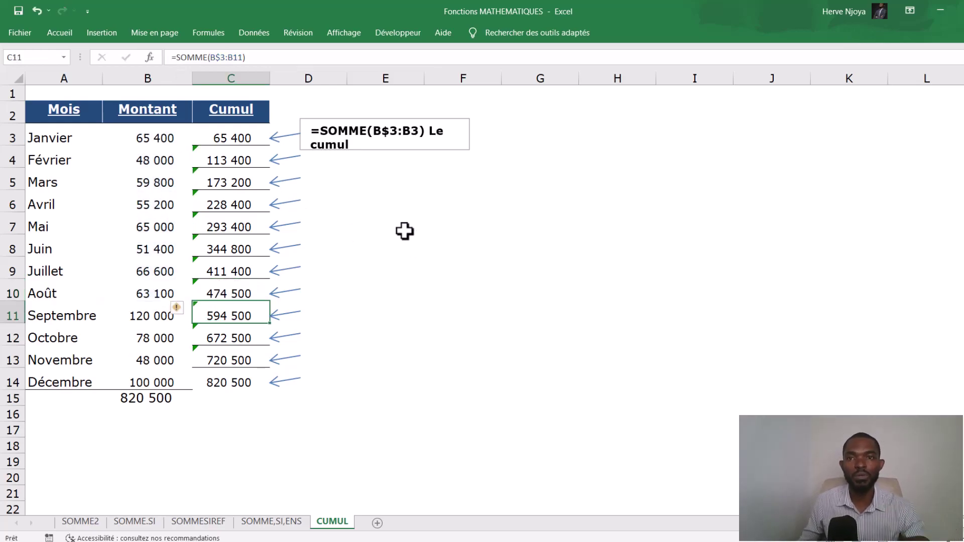